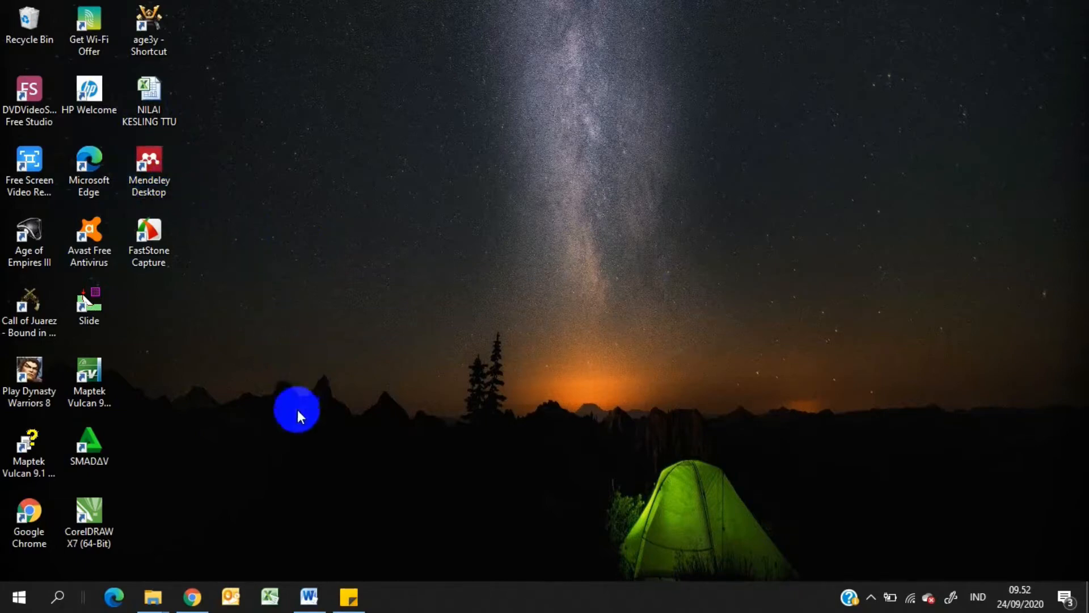
Open Google Chrome, replace the offline page with a new tab and search Google for "DOWNLOAD MENDELEY FREE"
left_click(196, 602)
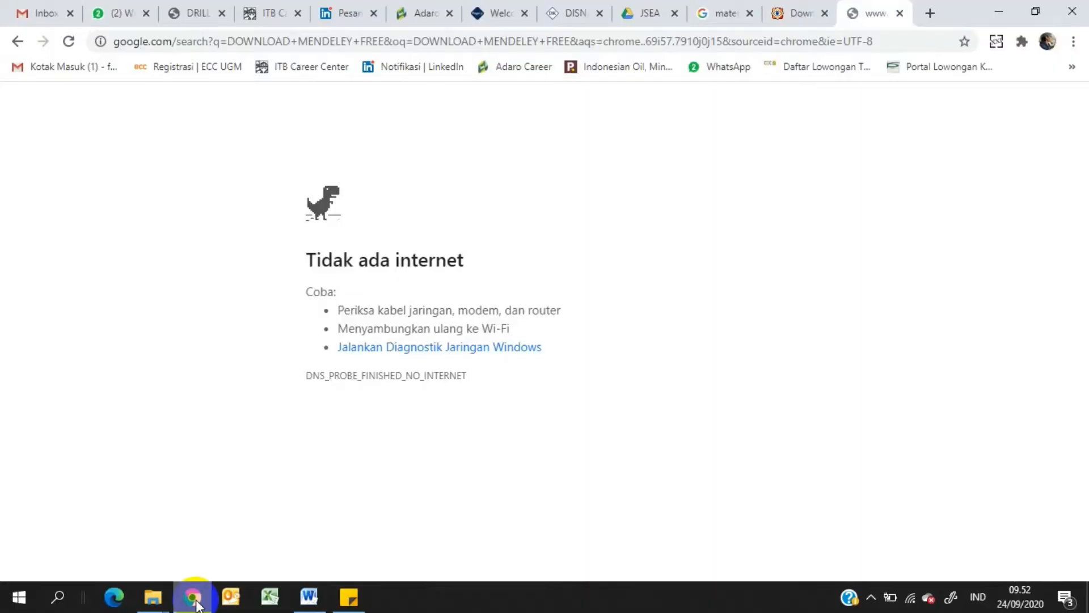
left_click(899, 14)
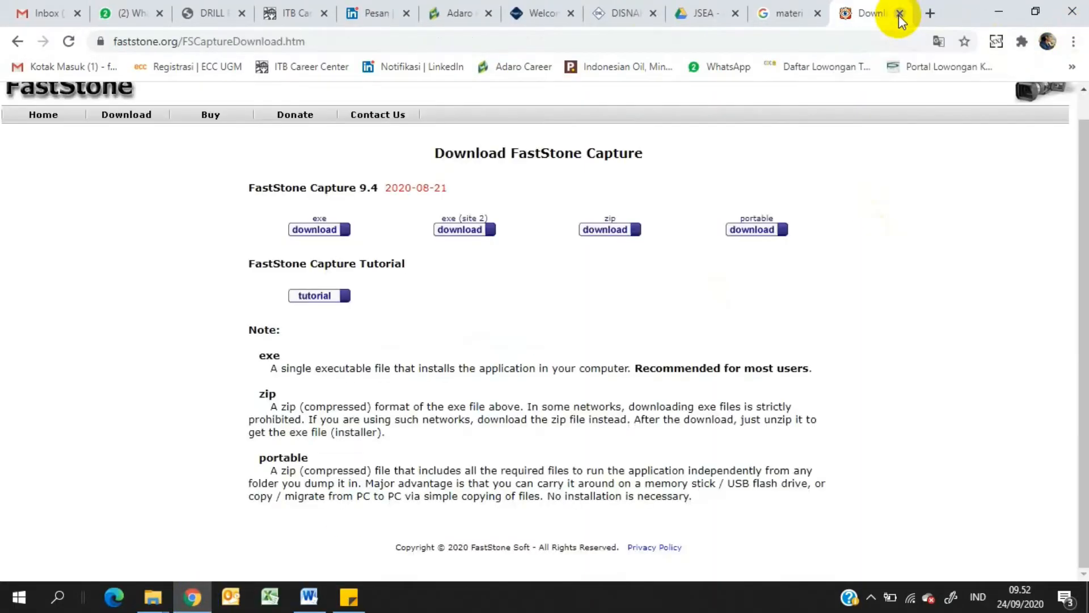
left_click(928, 13)
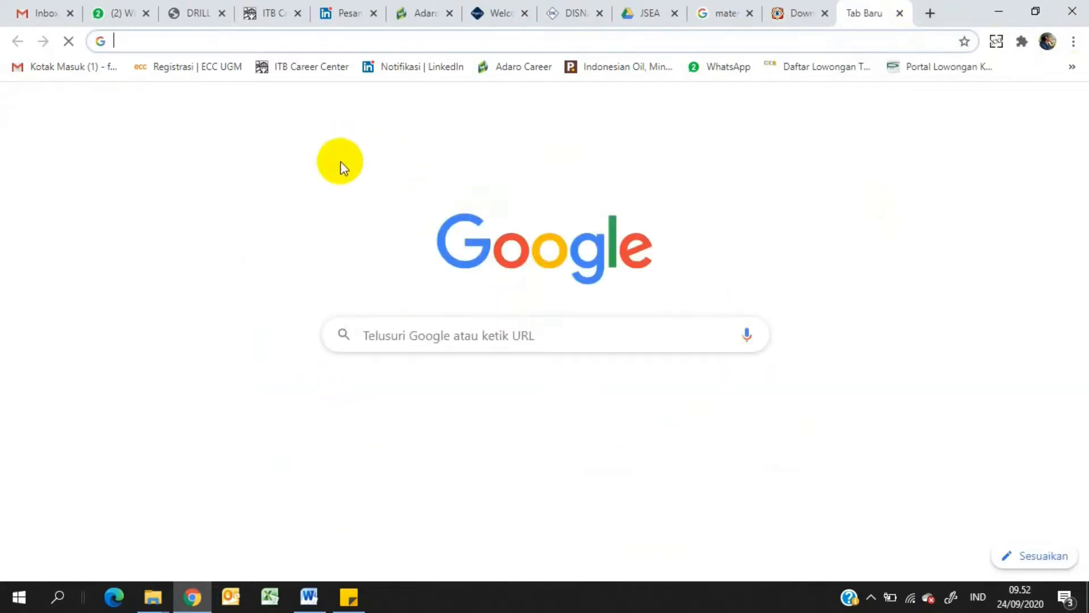
left_click(415, 344)
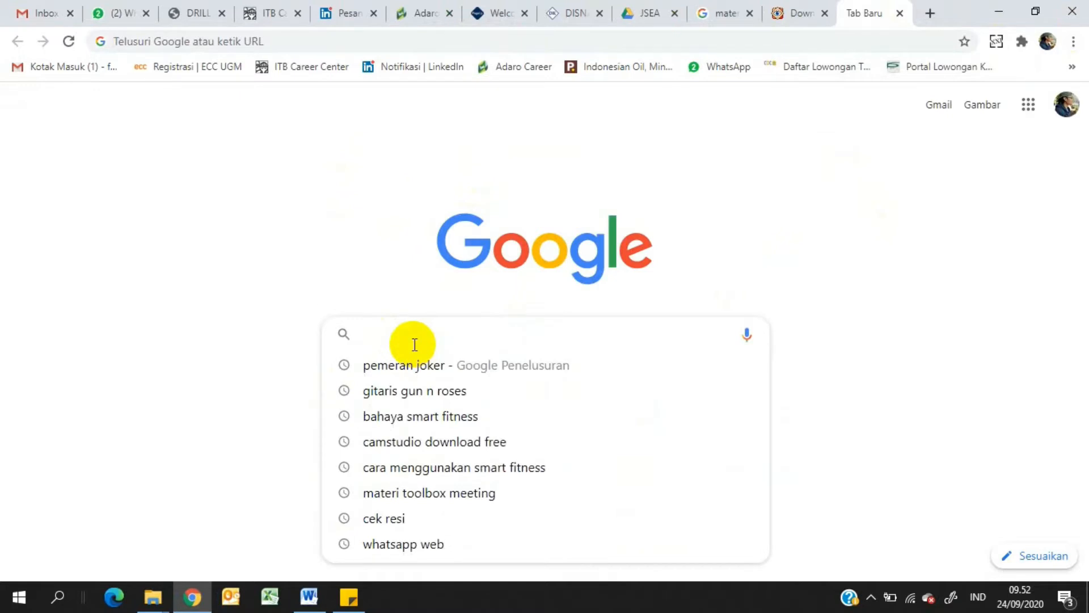
type("DOWN")
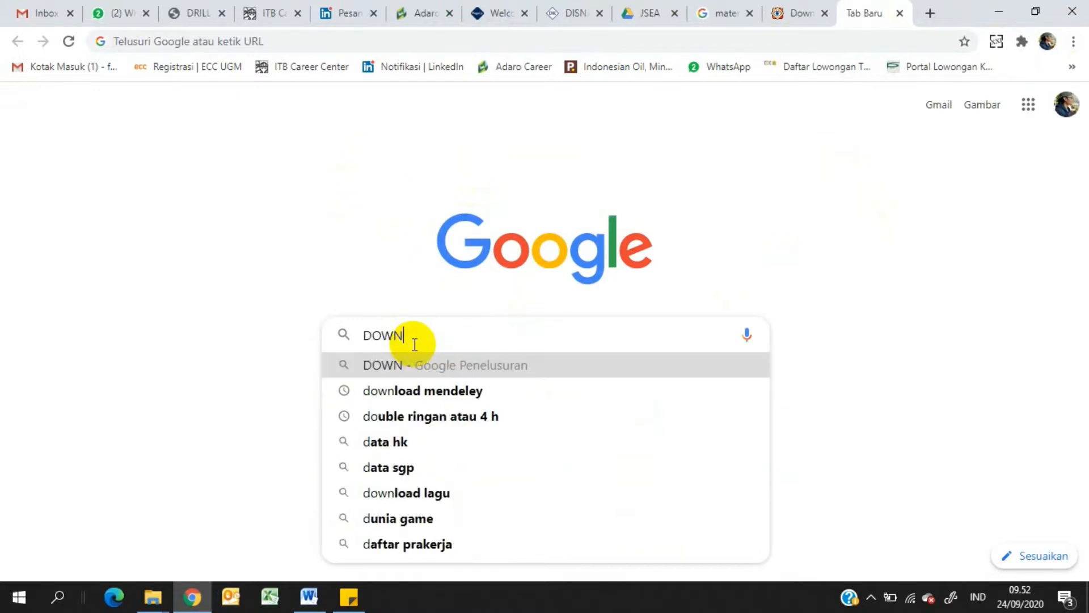
type("LOAD")
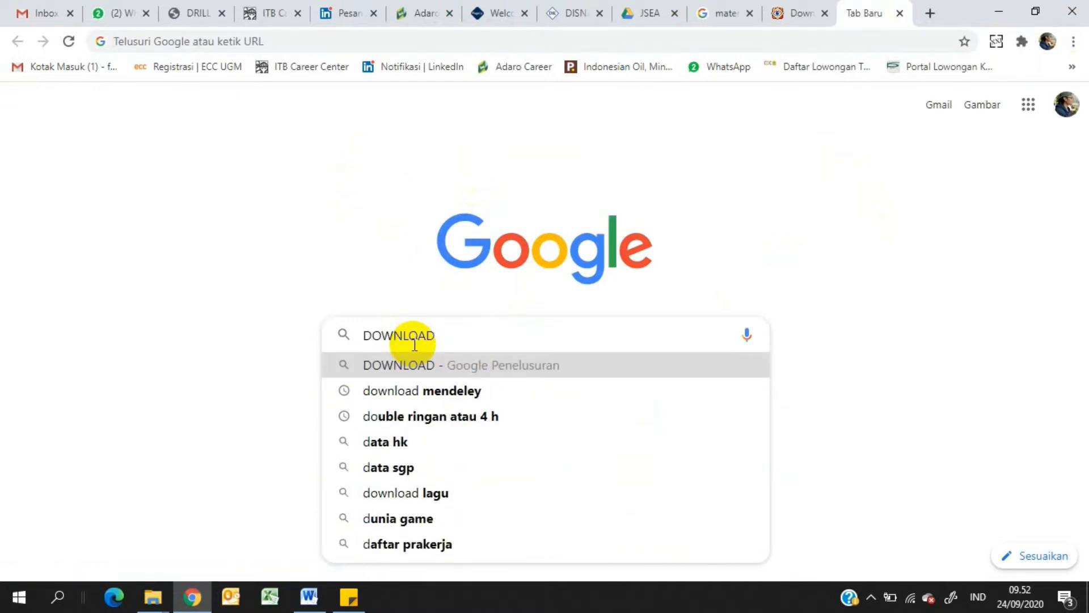
type(" MENDELE")
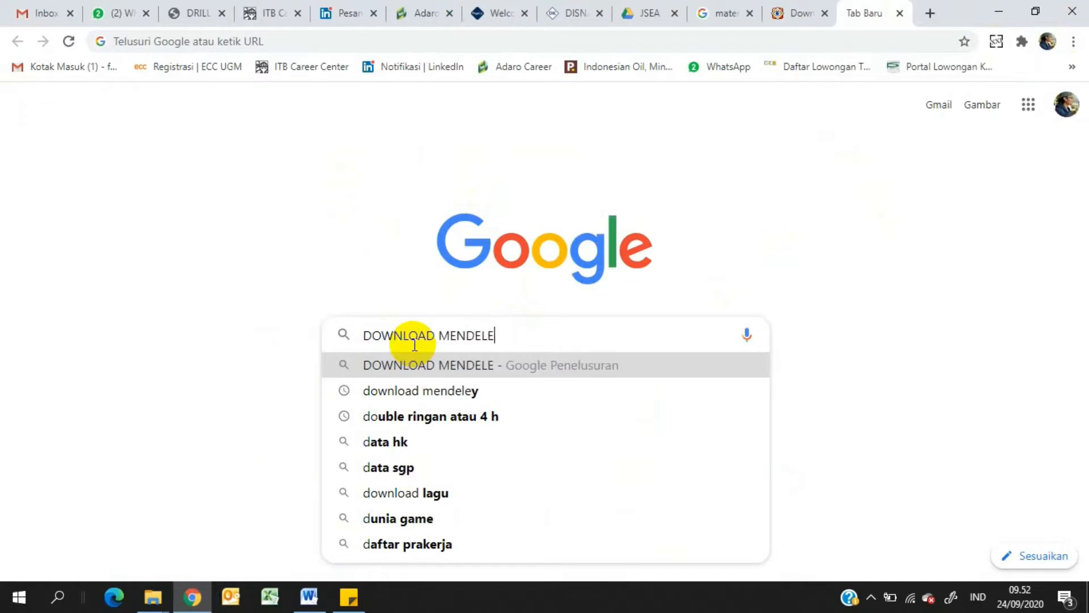
type("Y FREE")
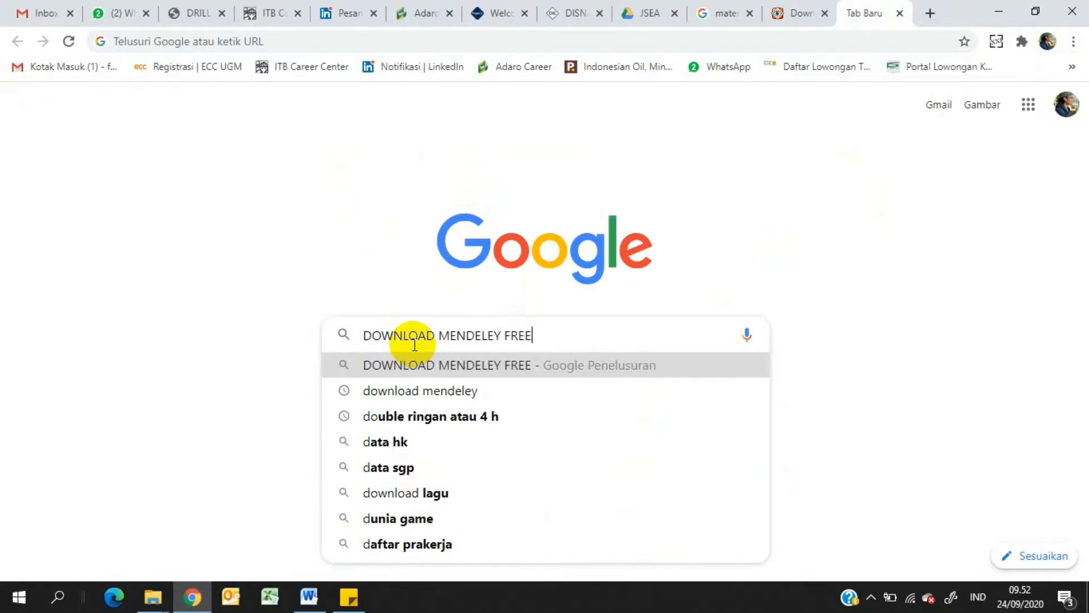
key("Return")
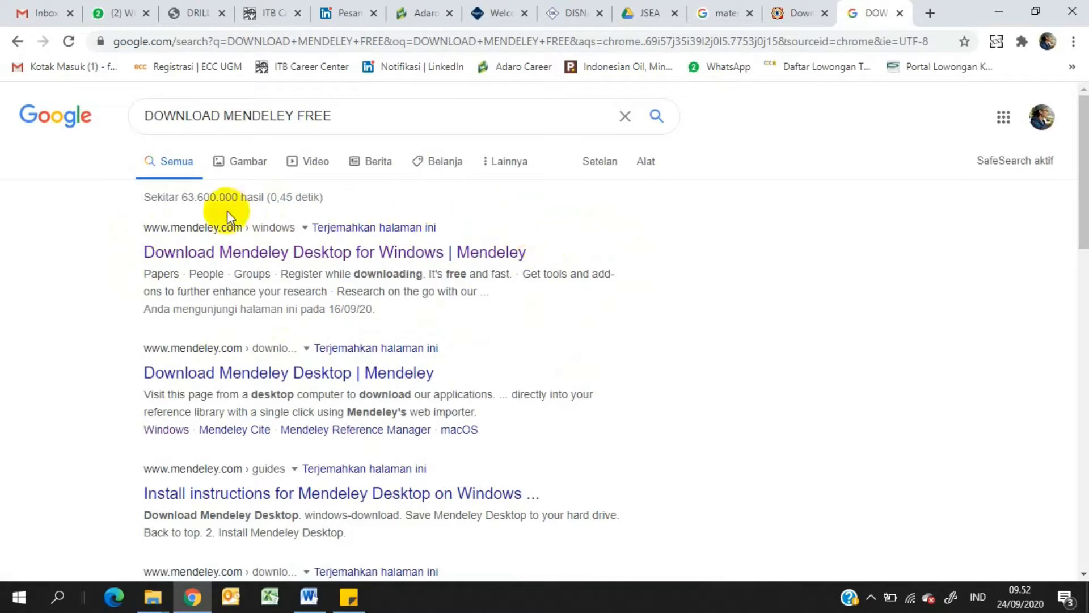
Download Mendeley Desktop for Windows from the mendeley.com page in the search results
left_click(189, 259)
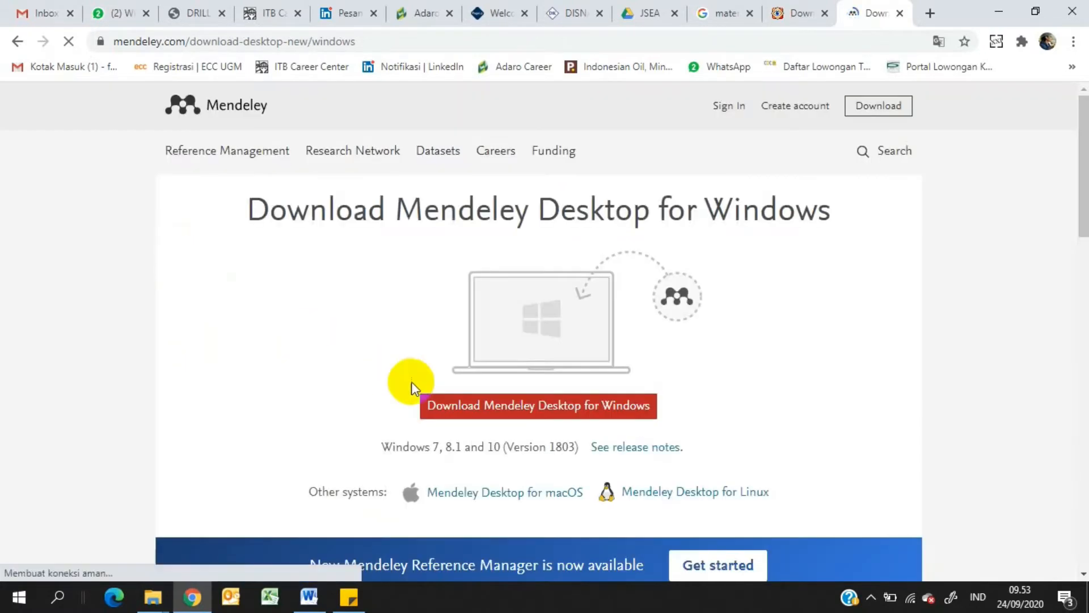
left_click(573, 417)
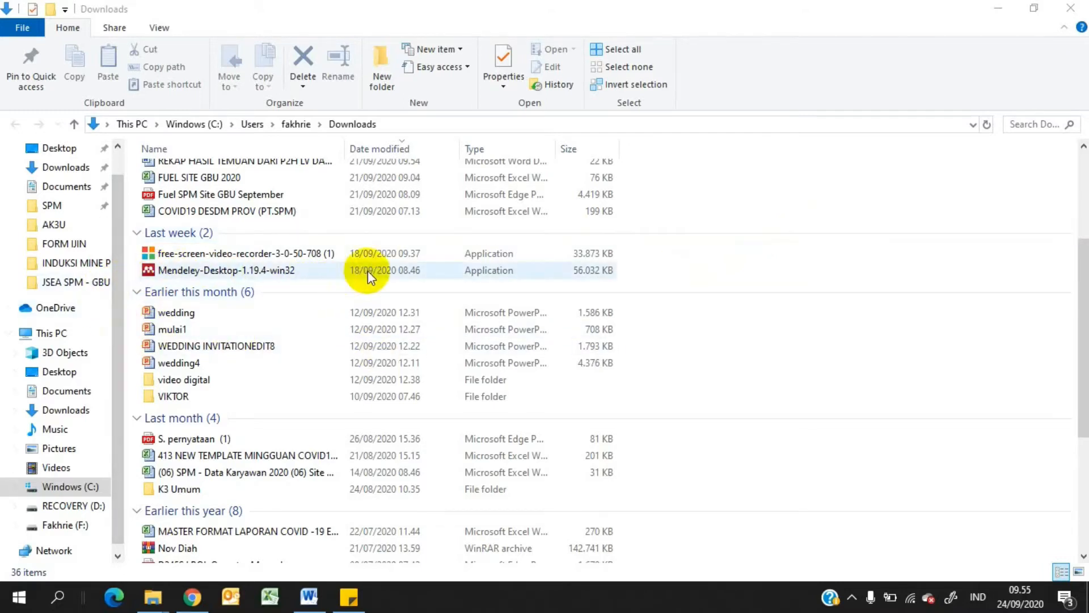
Install Mendeley Desktop from Mendeley-Desktop-1.19.4-win32 in Downloads, accepting the license and keeping the default install location and Start menu folder
double_click(294, 271)
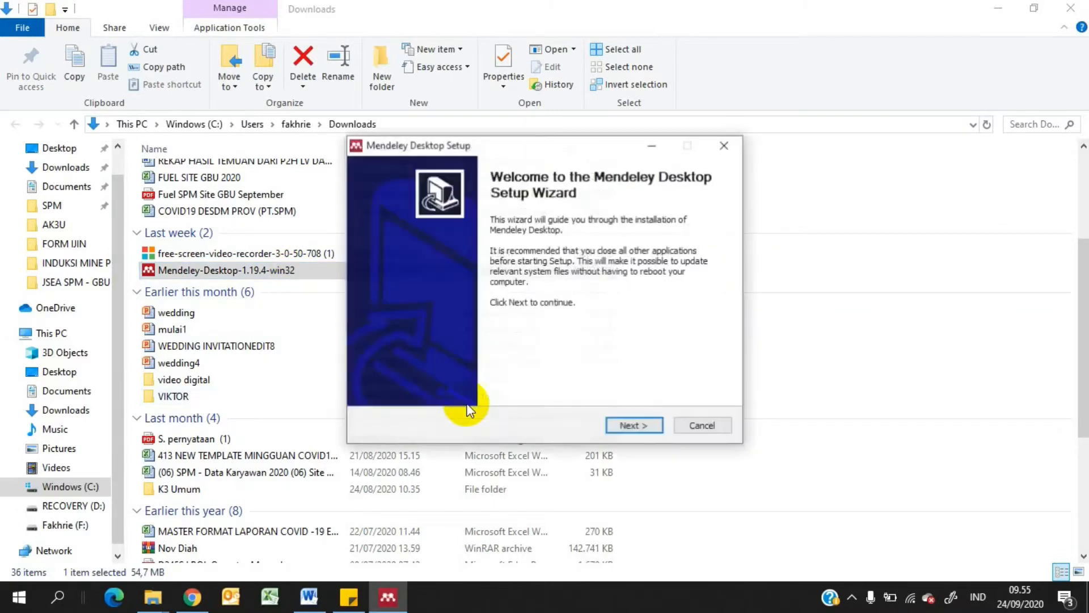
left_click(627, 428)
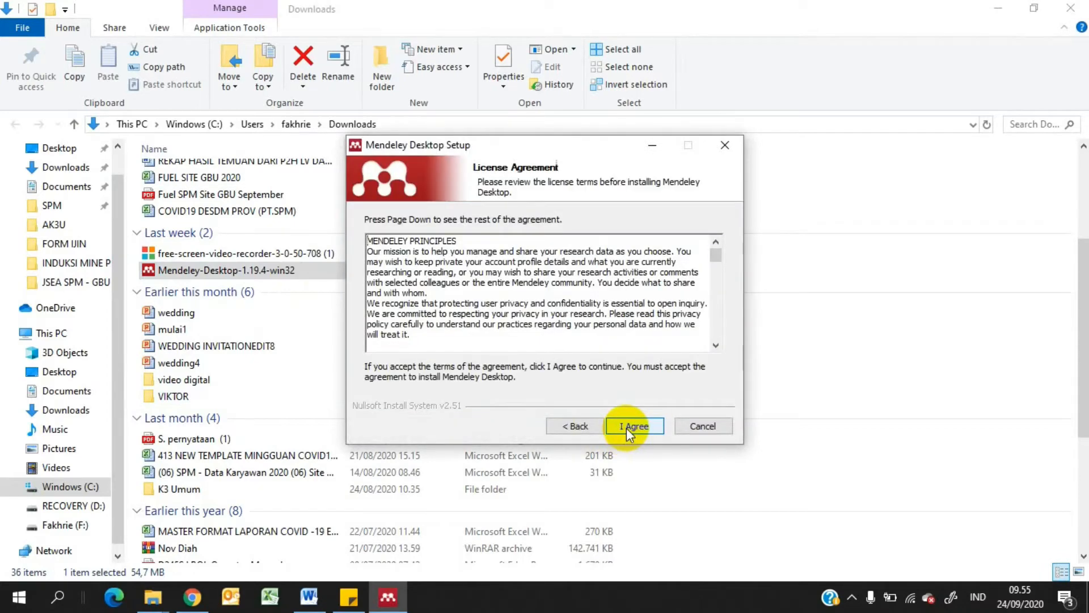
left_click(638, 427)
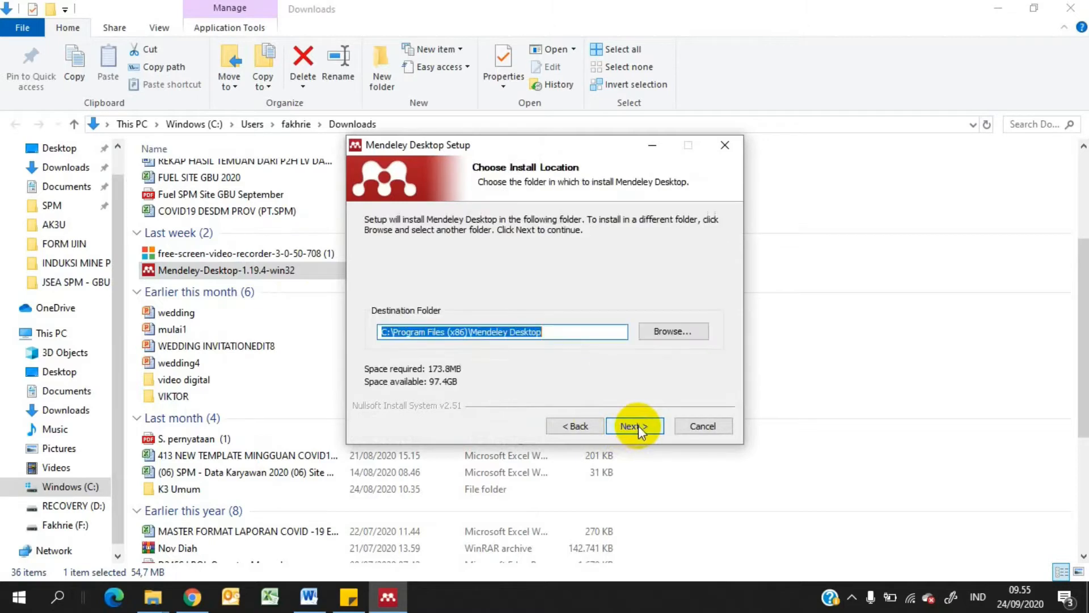
left_click(639, 426)
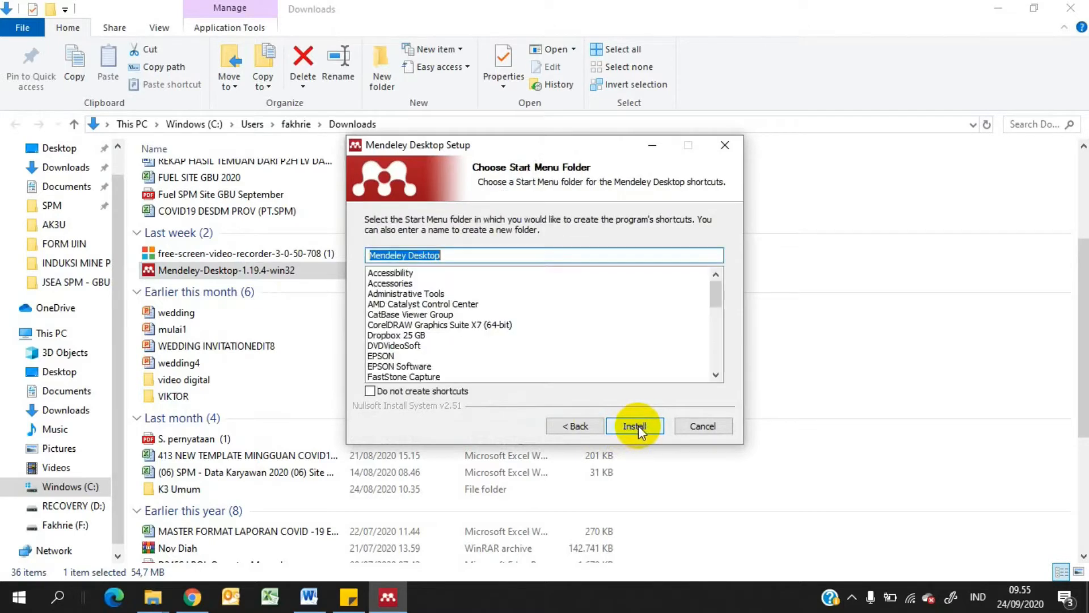
left_click(638, 426)
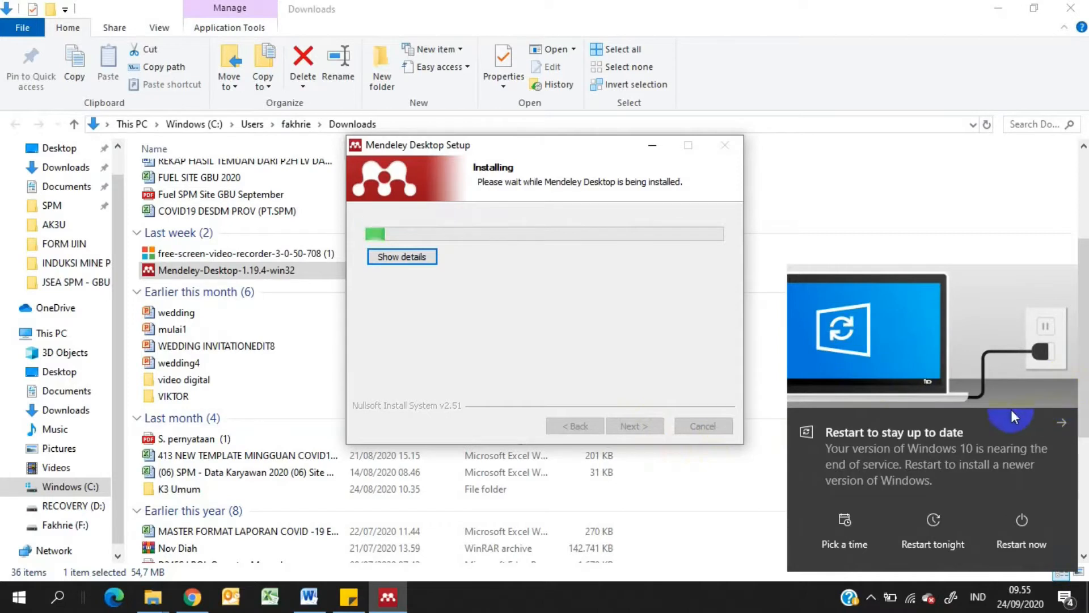
left_click(1062, 426)
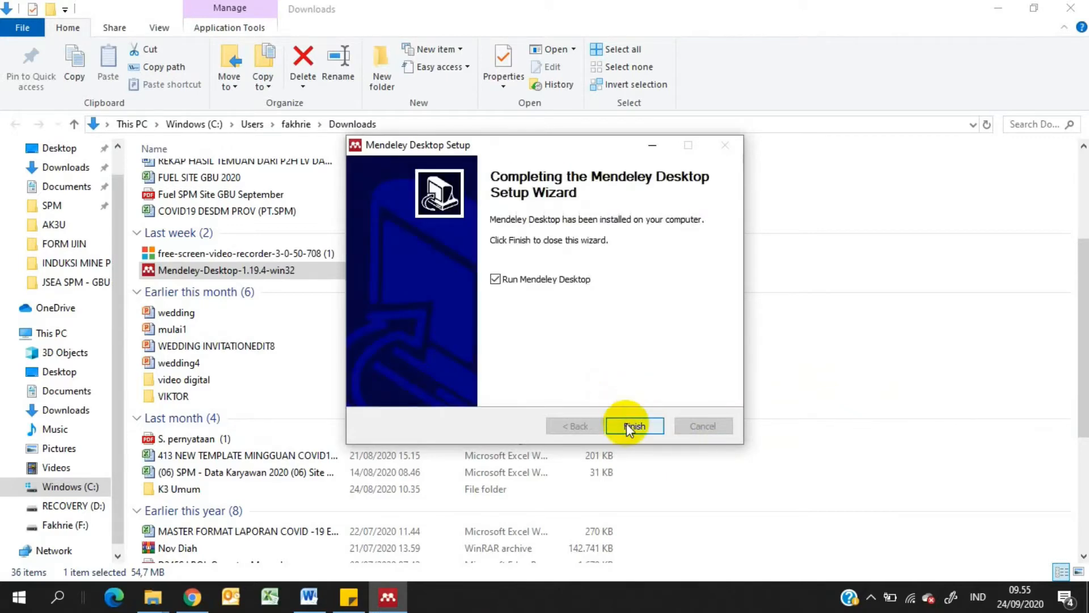
left_click(627, 426)
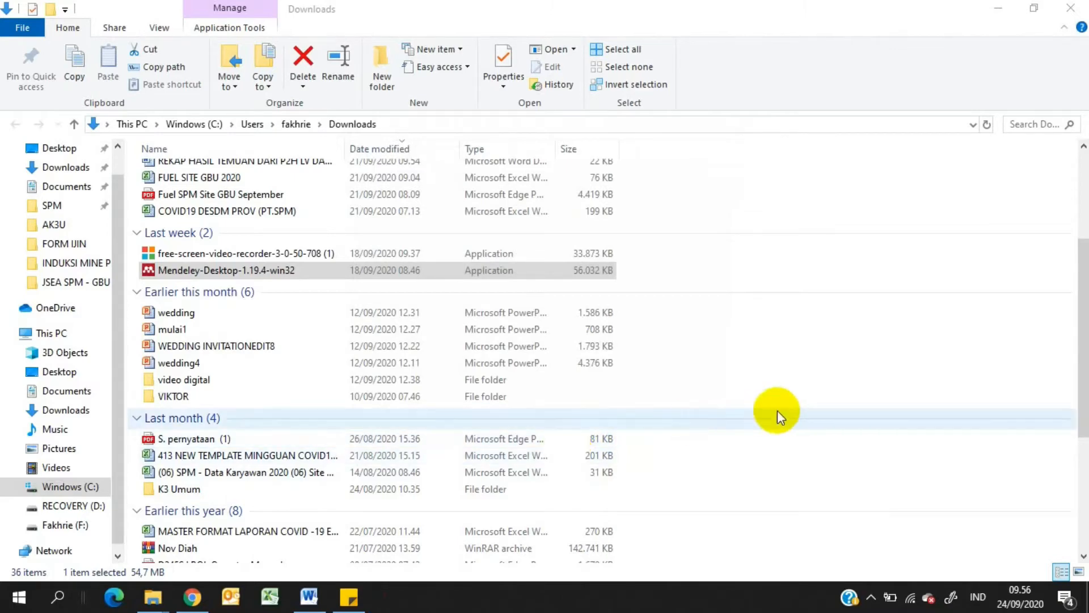
Launch Mendeley Desktop from its desktop shortcut and enable Stay signed in on the welcome window
left_click(996, 8)
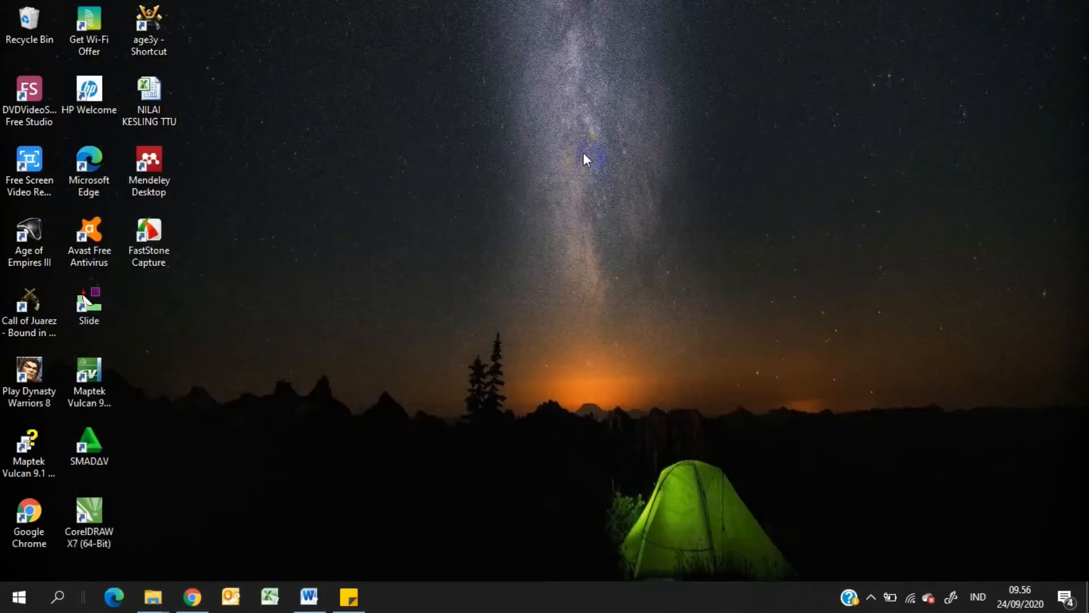
double_click(156, 169)
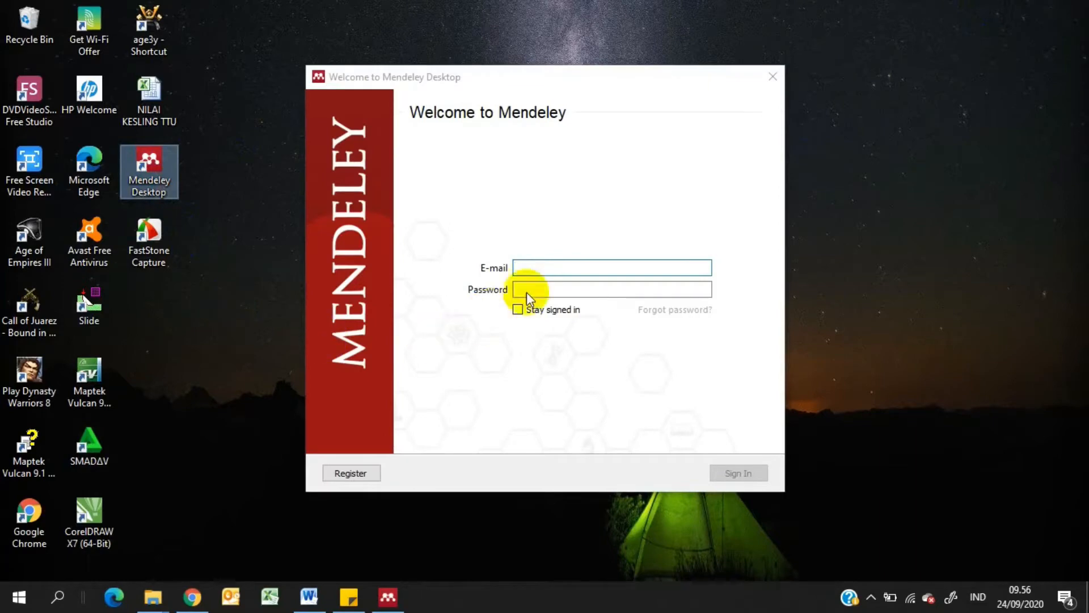
left_click(558, 268)
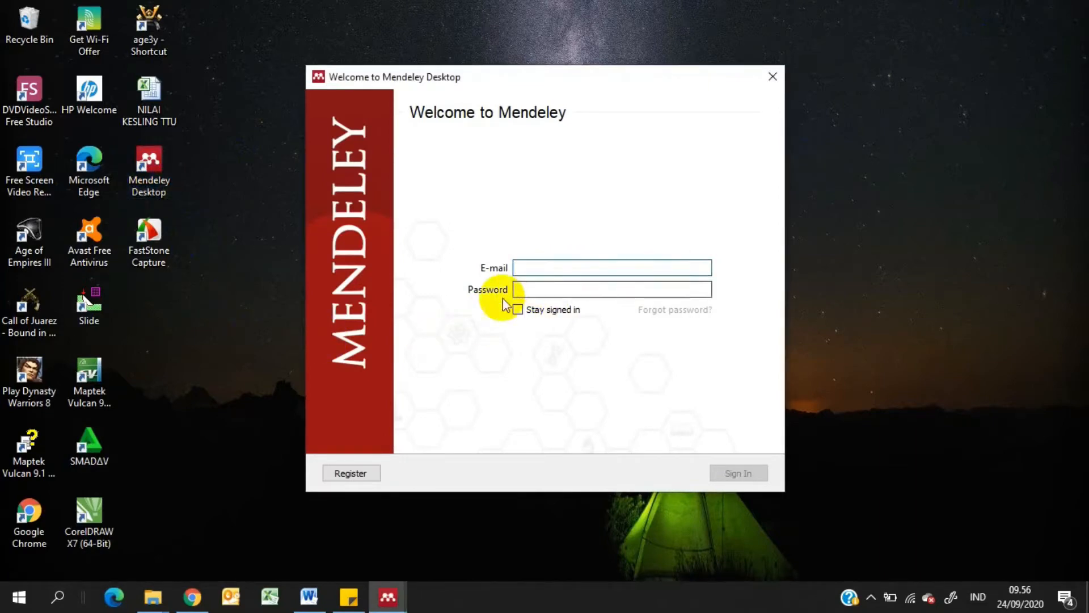
left_click(518, 291)
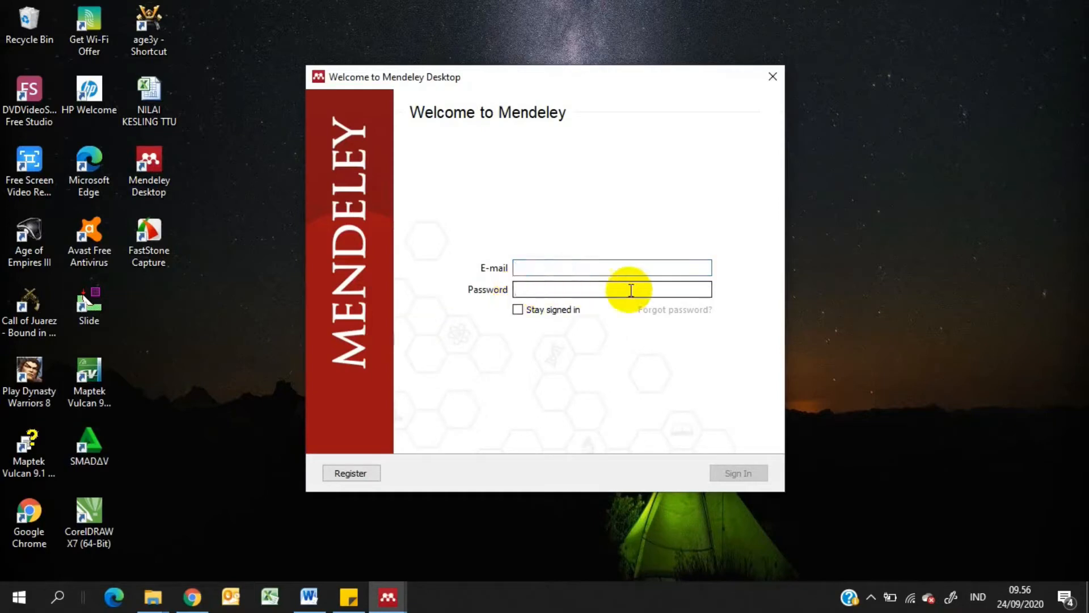
left_click(518, 311)
Fill in the account e-mail and the account password in the Mendeley sign-in form
left_click(520, 268)
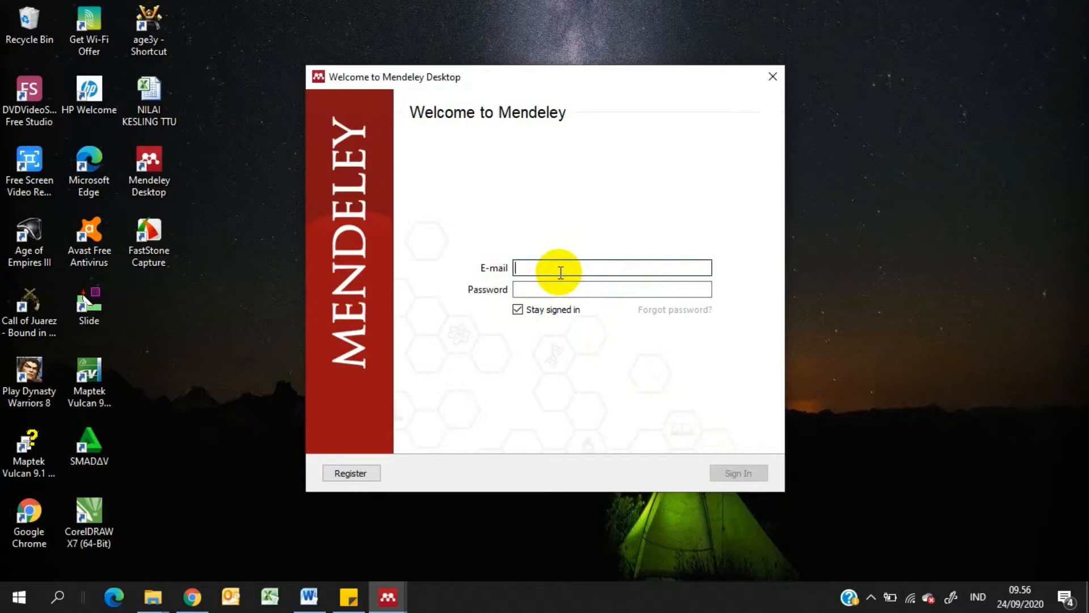
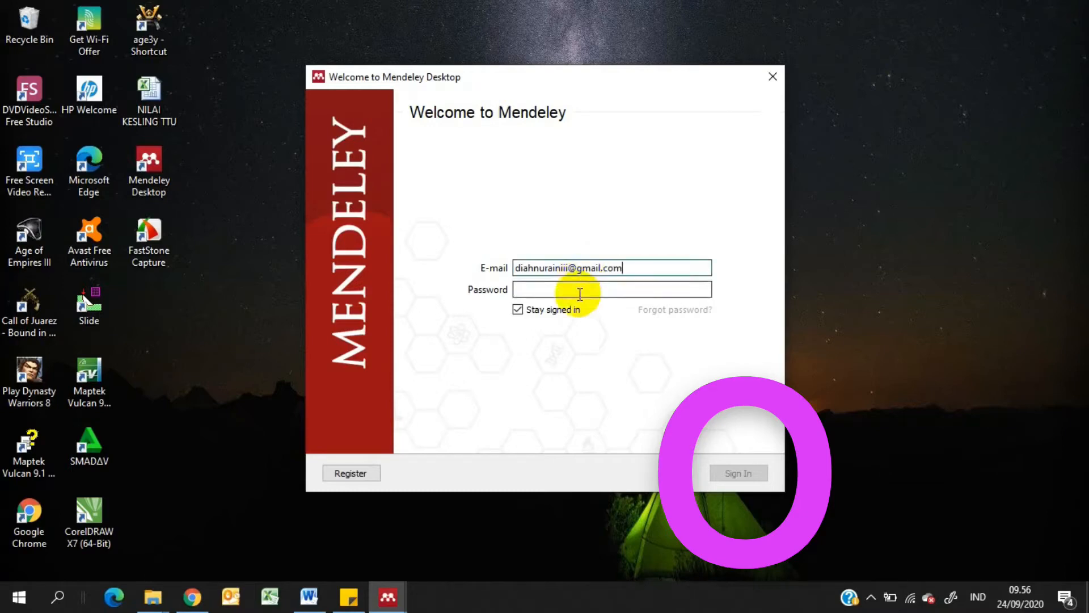
left_click(579, 291)
type("***")
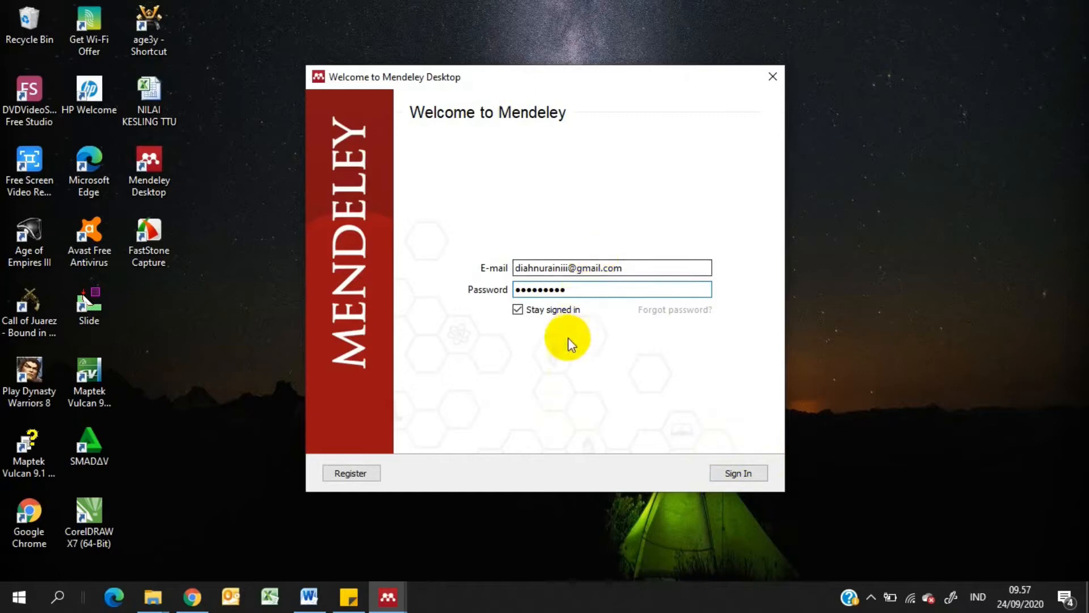
Open Mendeley's registration page with Google Chrome, always using this app, and return to the sign-in window
left_click(349, 475)
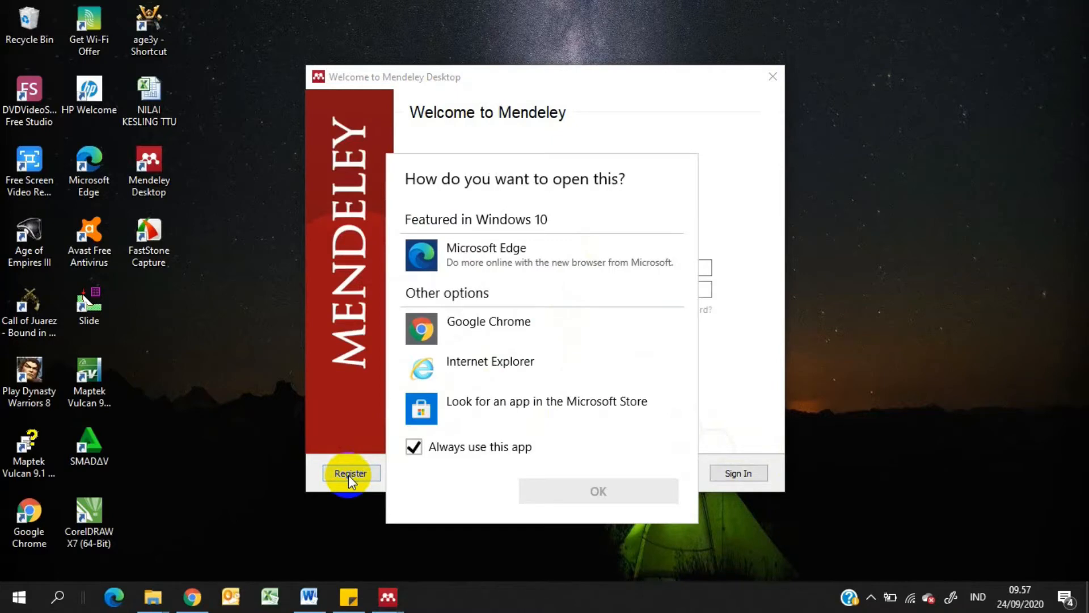
left_click(485, 325)
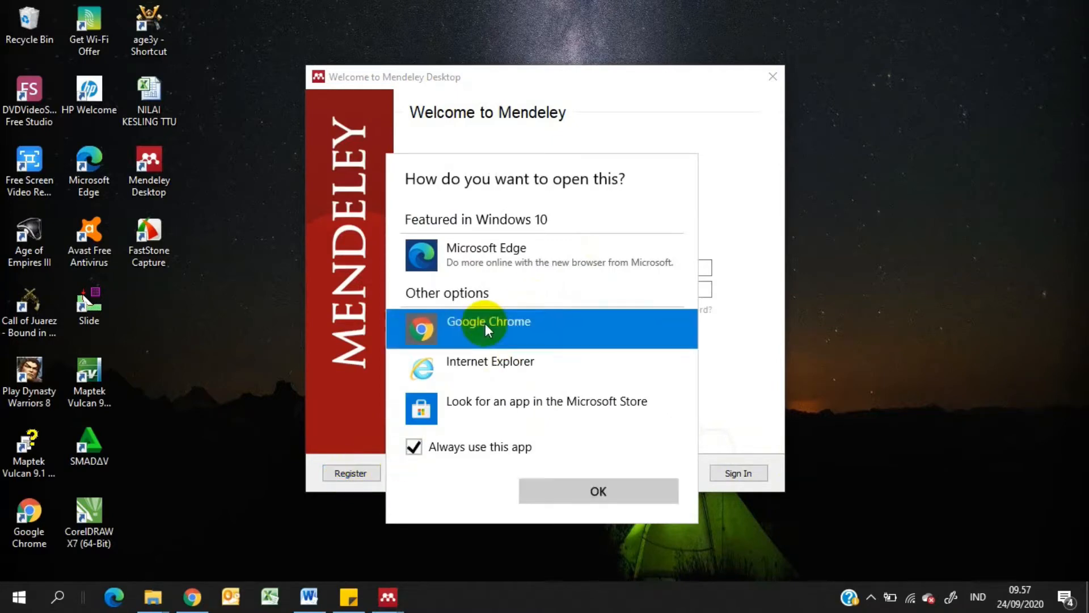
left_click(603, 493)
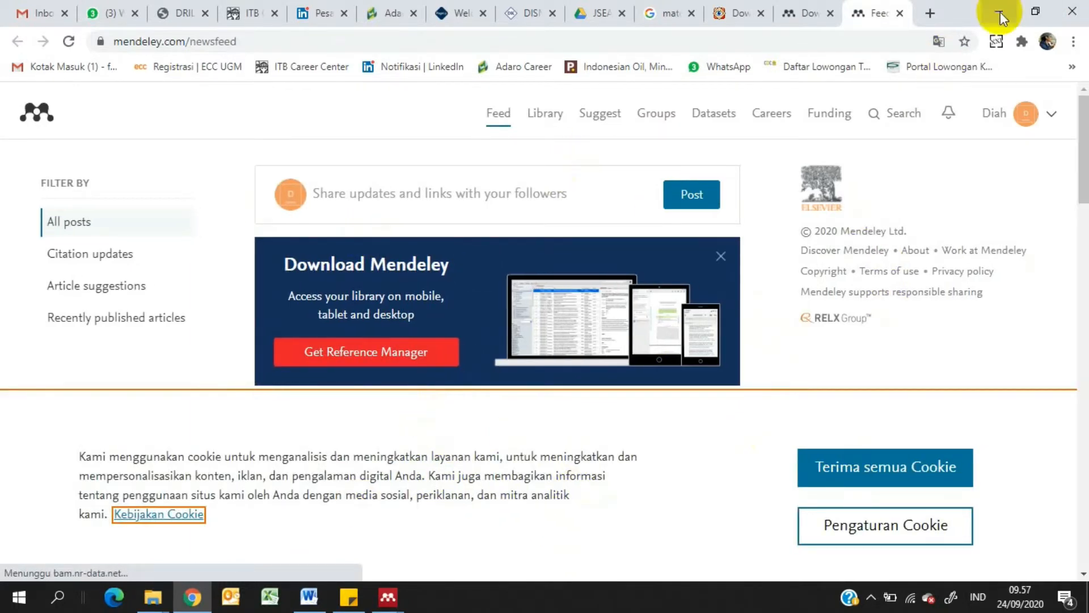
left_click(999, 12)
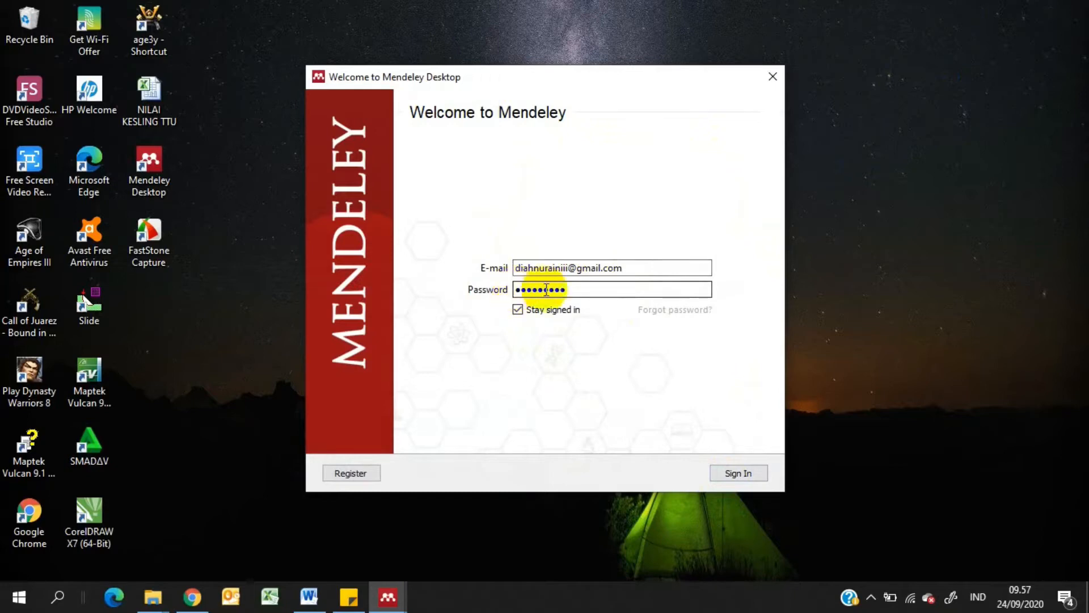
Sign in to Mendeley Desktop and dismiss the welcome window and the Add and Create tip
left_click(738, 474)
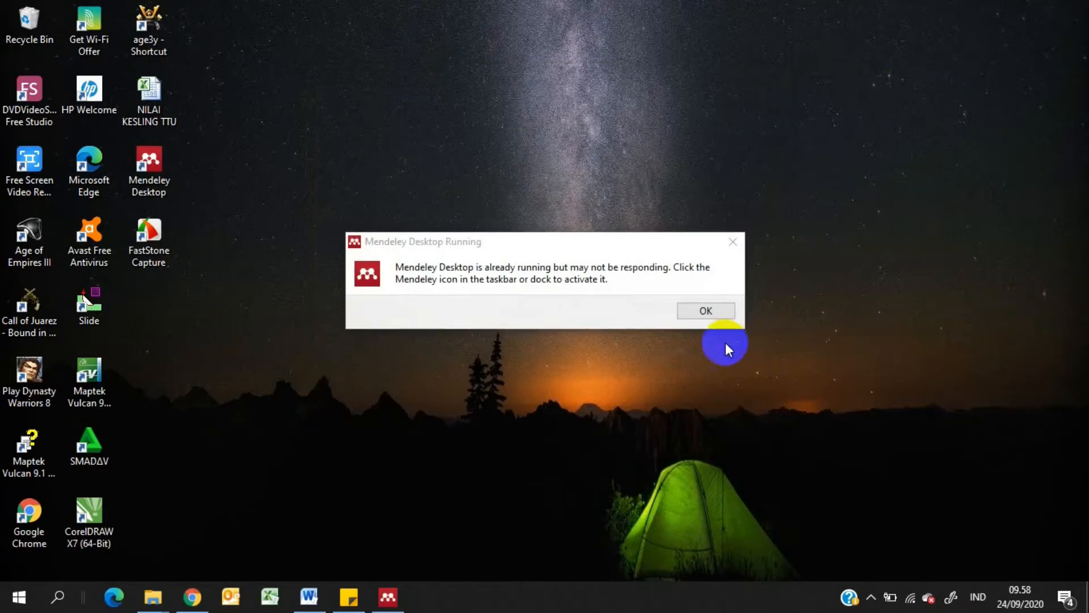
left_click(699, 306)
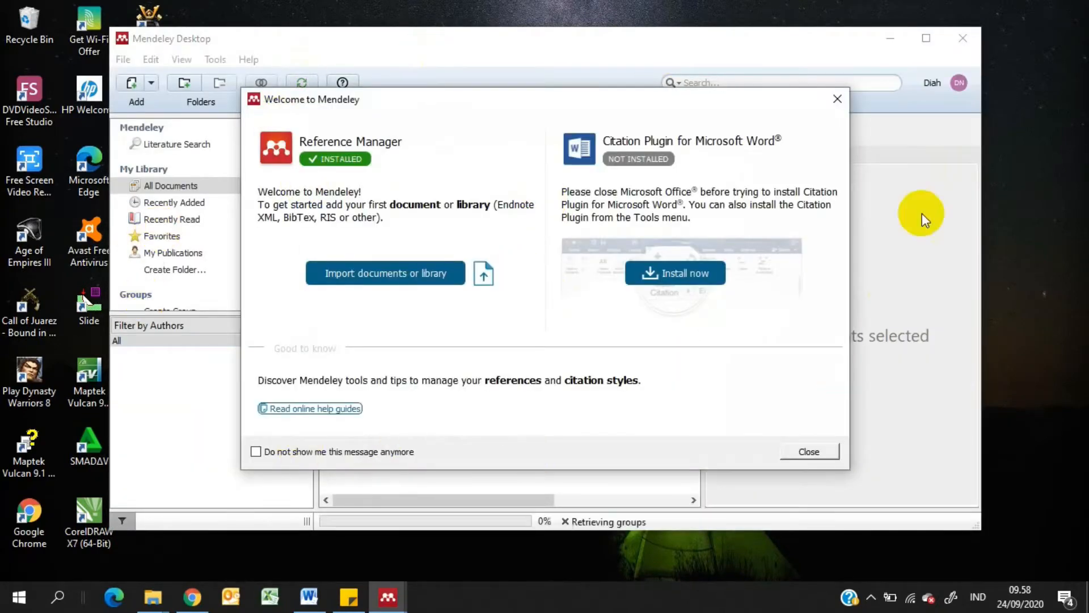
left_click(838, 98)
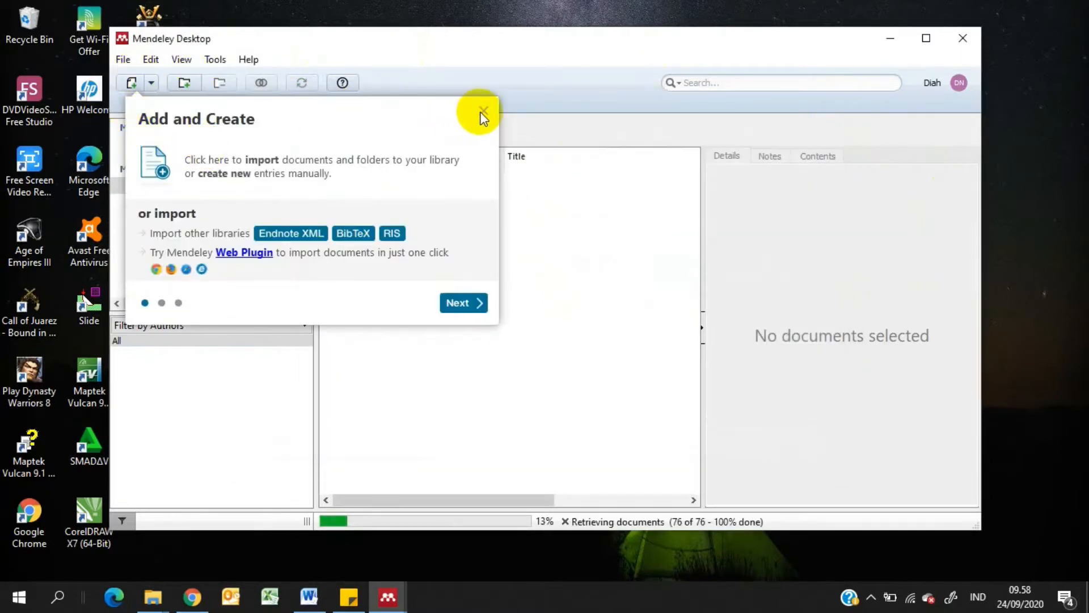
left_click(483, 110)
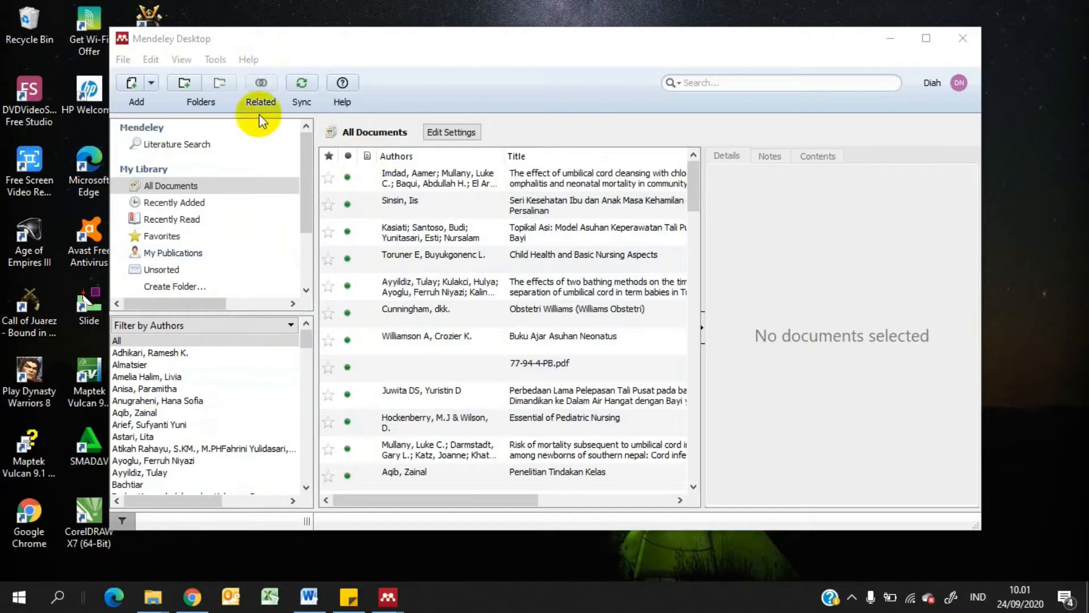
left_click(131, 63)
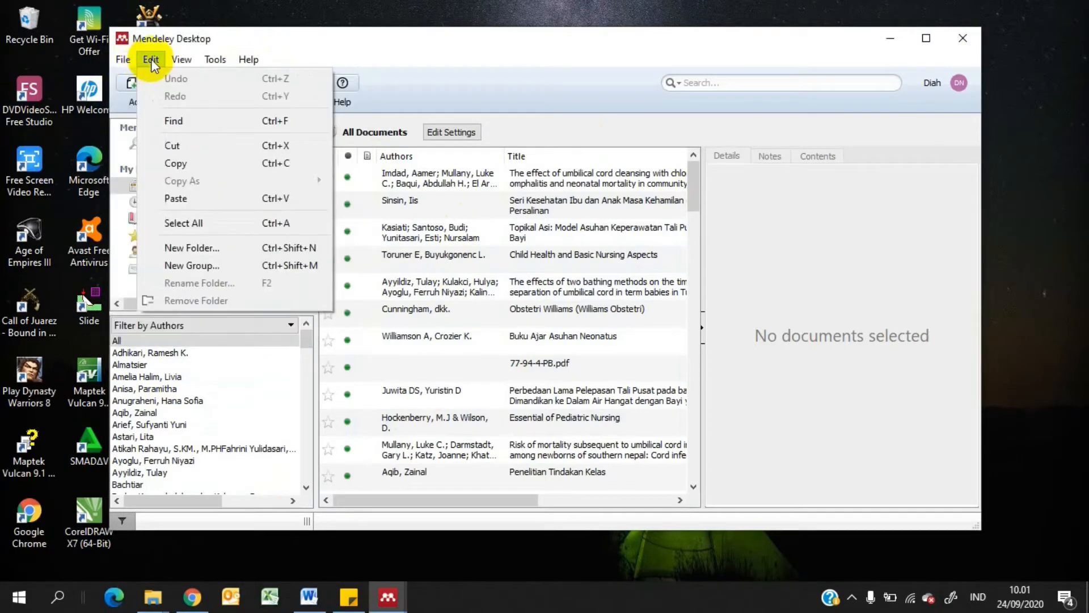
left_click(156, 62)
left_click(181, 60)
left_click(216, 59)
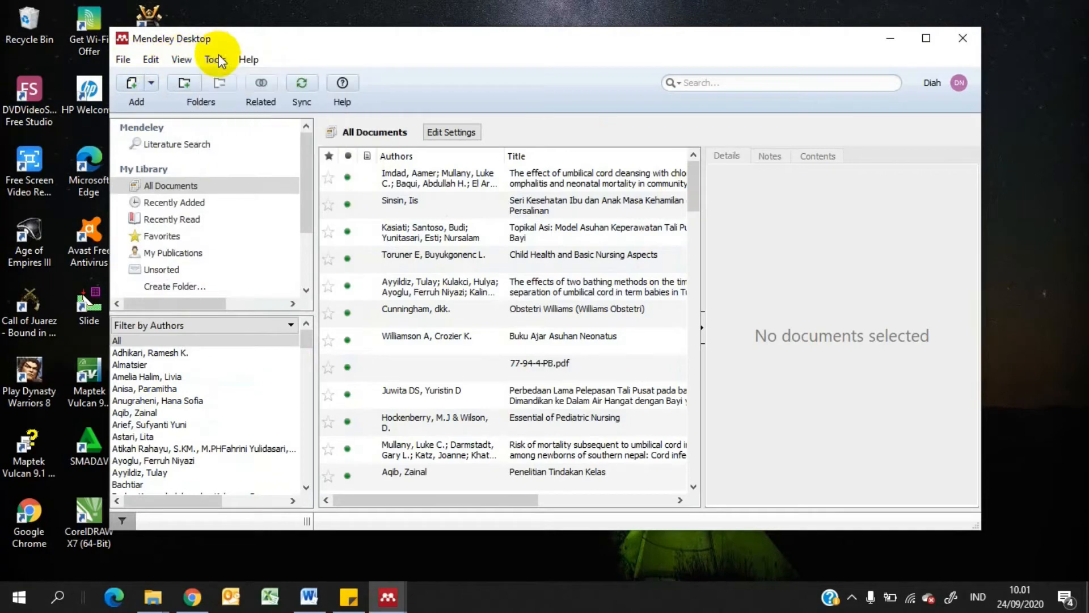
left_click(251, 60)
mouse_move(125, 61)
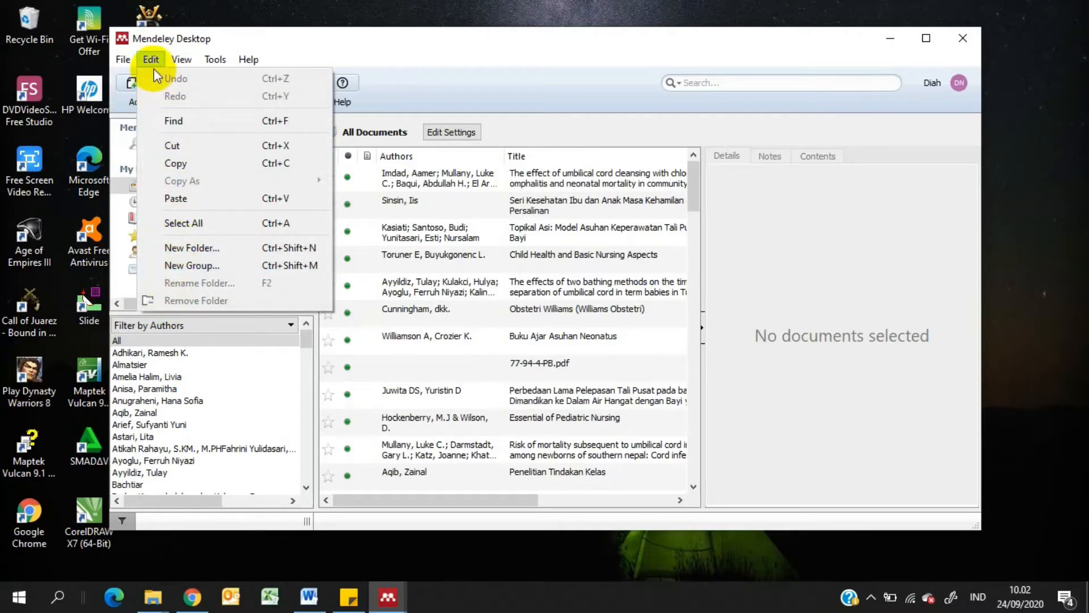
Install the Mendeley plugin for MS Word, allowing Mendeley to close Word and Outlook, and acknowledge the installation message
mouse_move(192, 60)
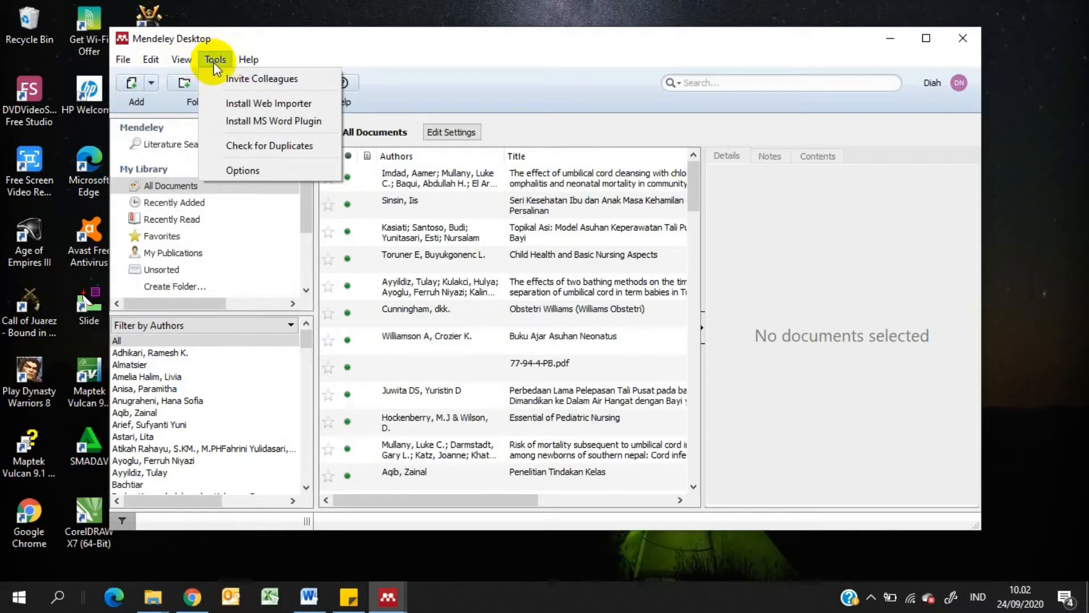
left_click(267, 122)
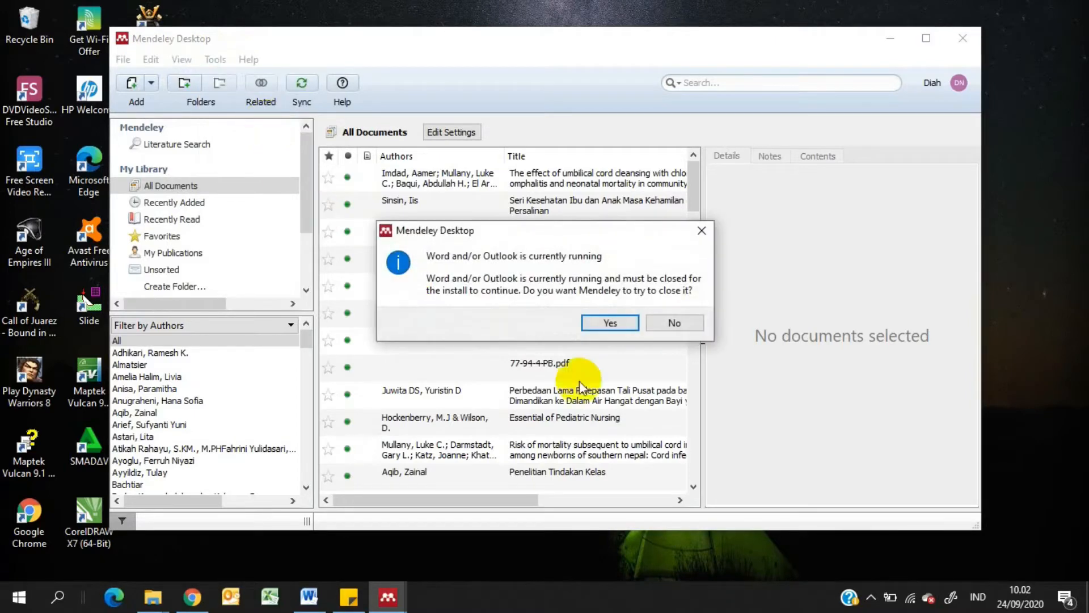
left_click(596, 325)
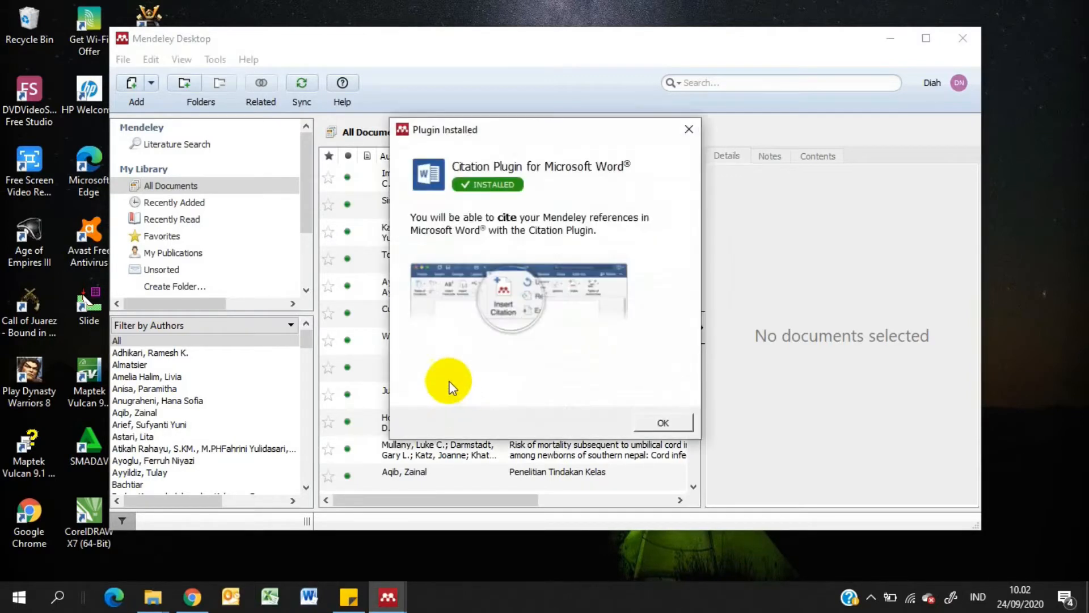
left_click(653, 424)
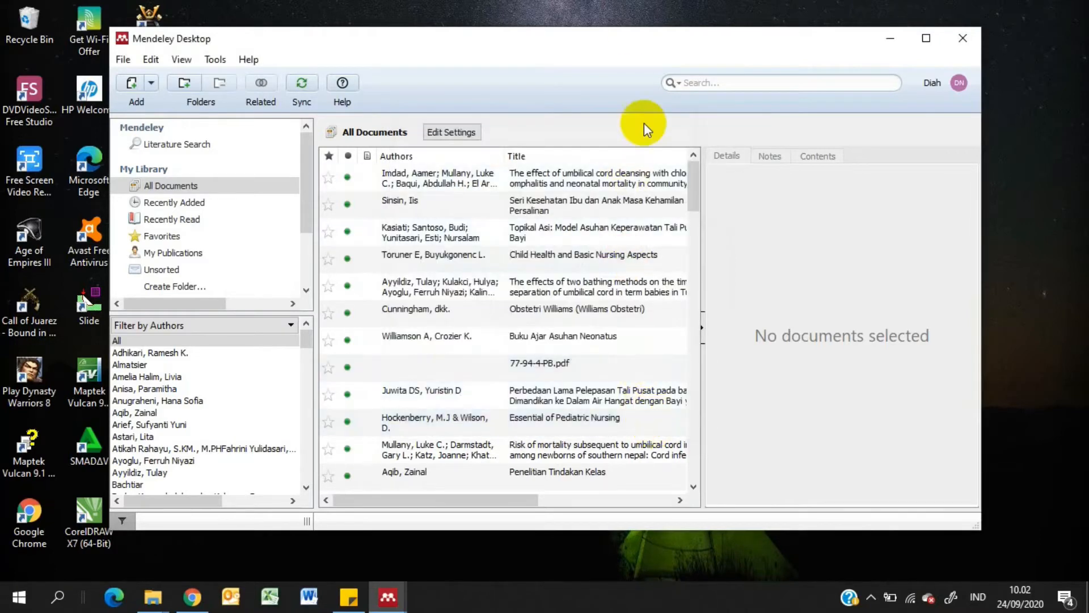
Minimize Mendeley Desktop and dismiss the notice about it already running
left_click(887, 45)
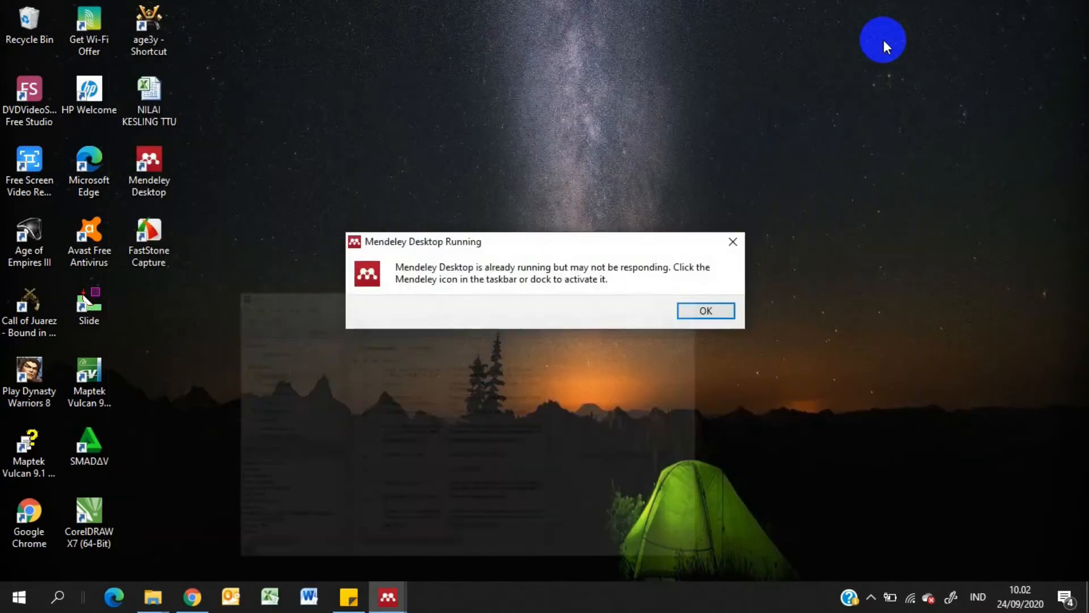
left_click(59, 600)
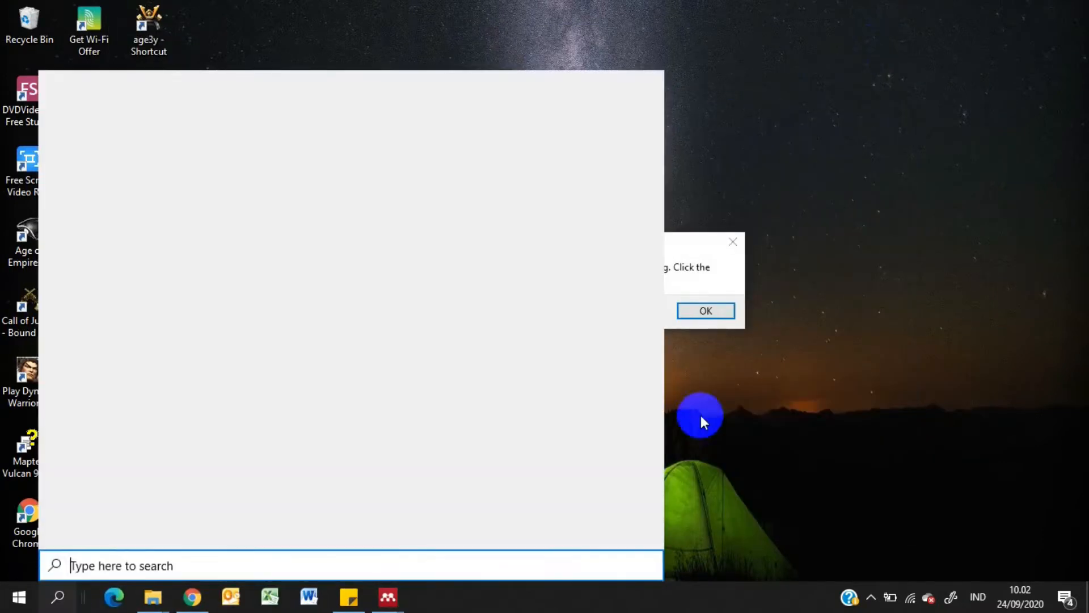
left_click(706, 311)
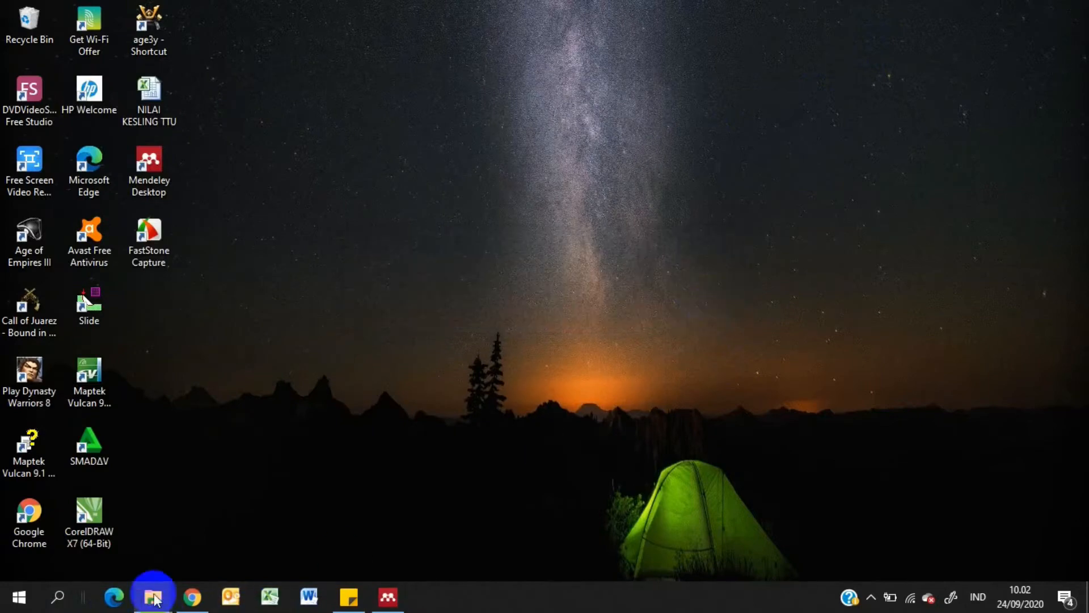
Switch to Microsoft Word, dismiss the Office activation wizard, and show the reference tools for the blank document
left_click(319, 605)
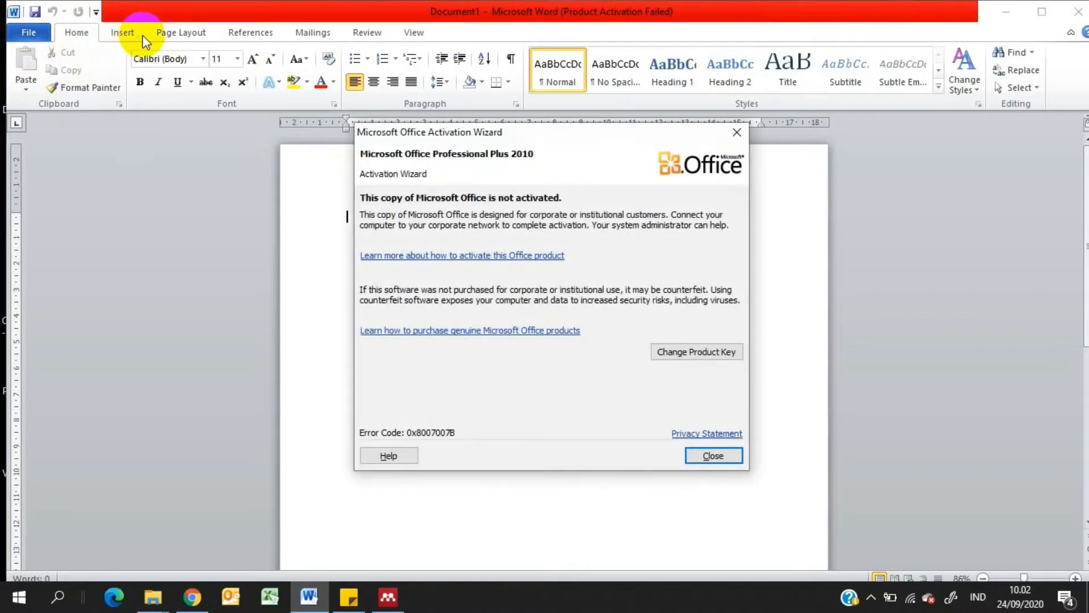
left_click(742, 139)
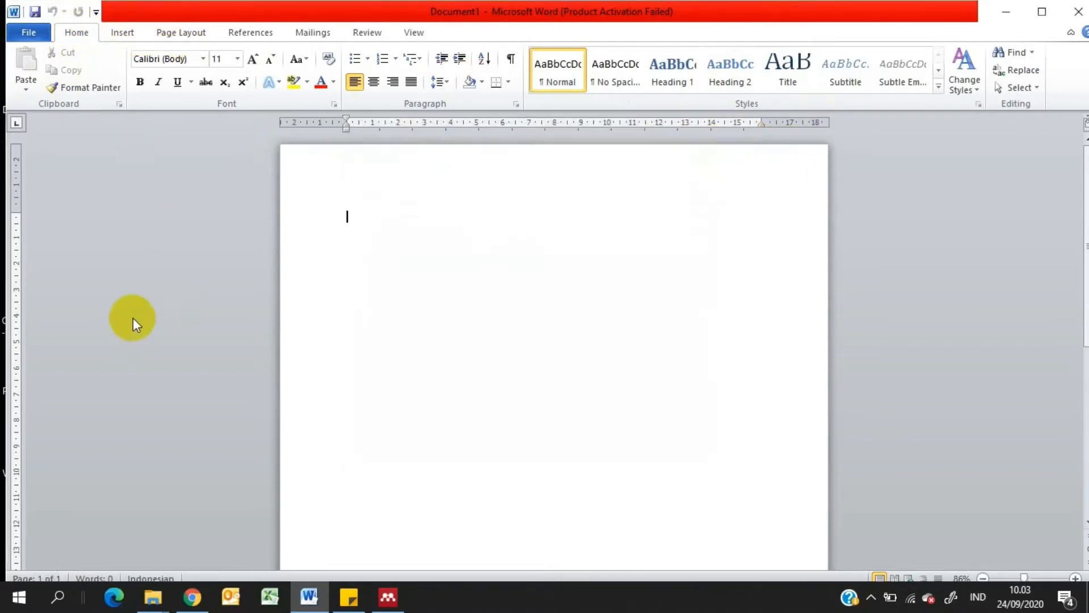
left_click(250, 32)
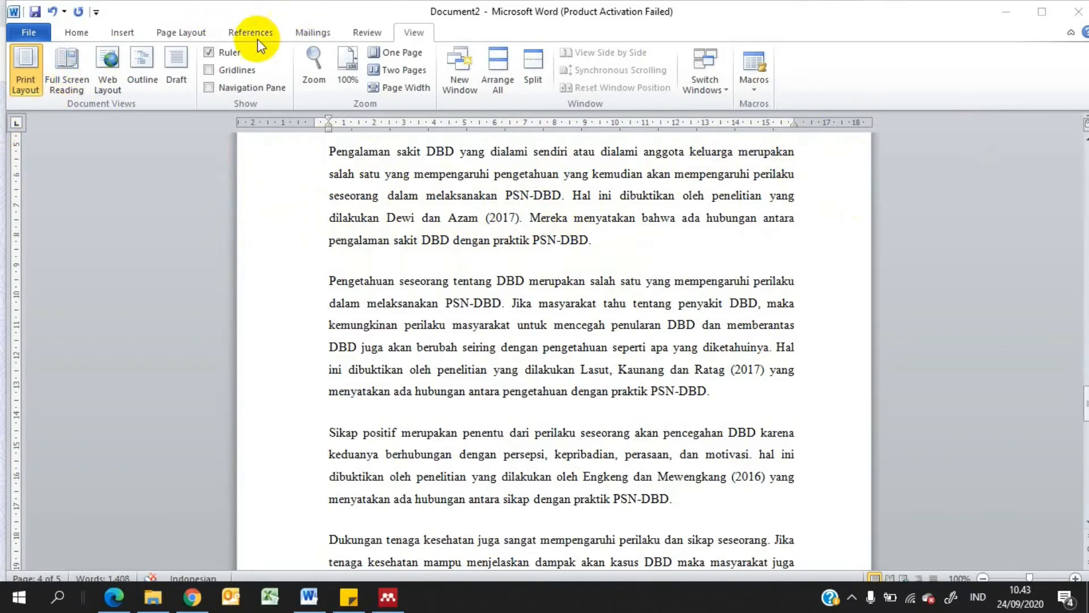
Select the 2017 citation in the "Pengalaman sakit DBD" paragraph and use the American Psychological Association 7th edition citation style
left_click(388, 216)
left_click_drag(395, 214, 520, 211)
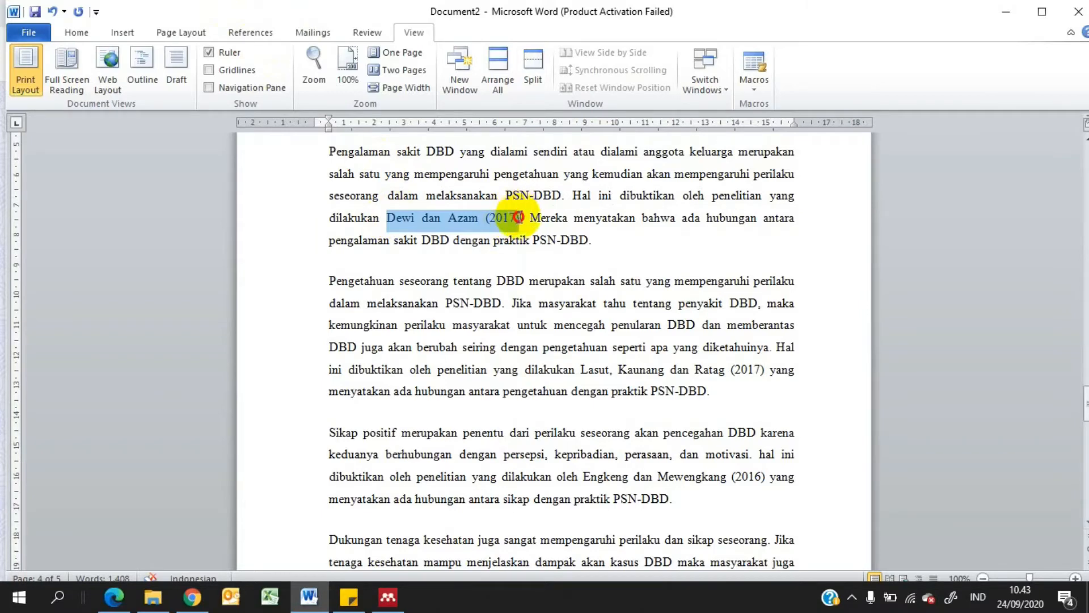
left_click(248, 34)
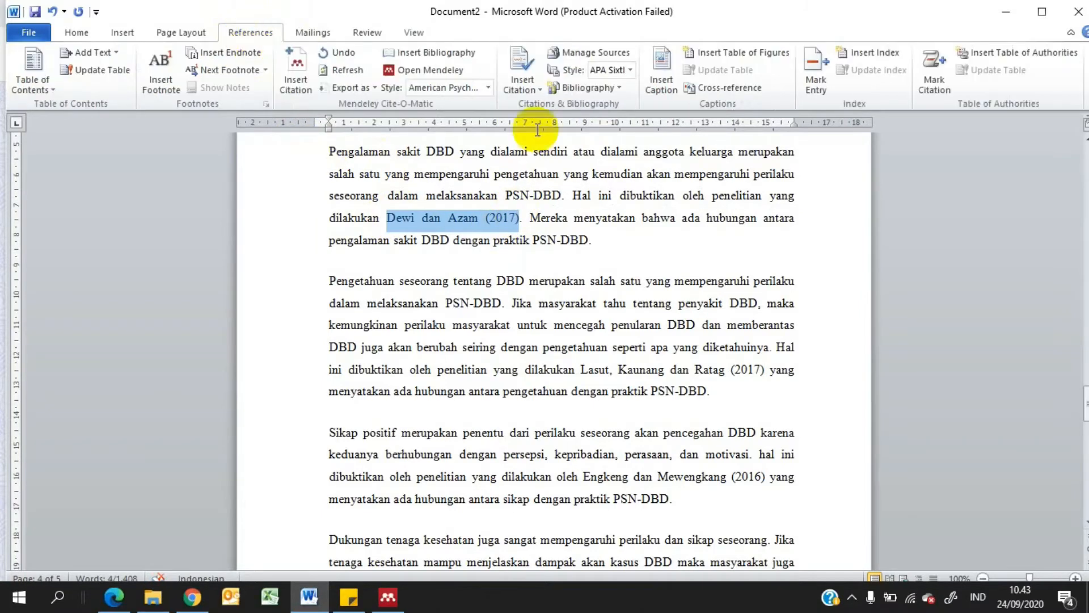
left_click(450, 73)
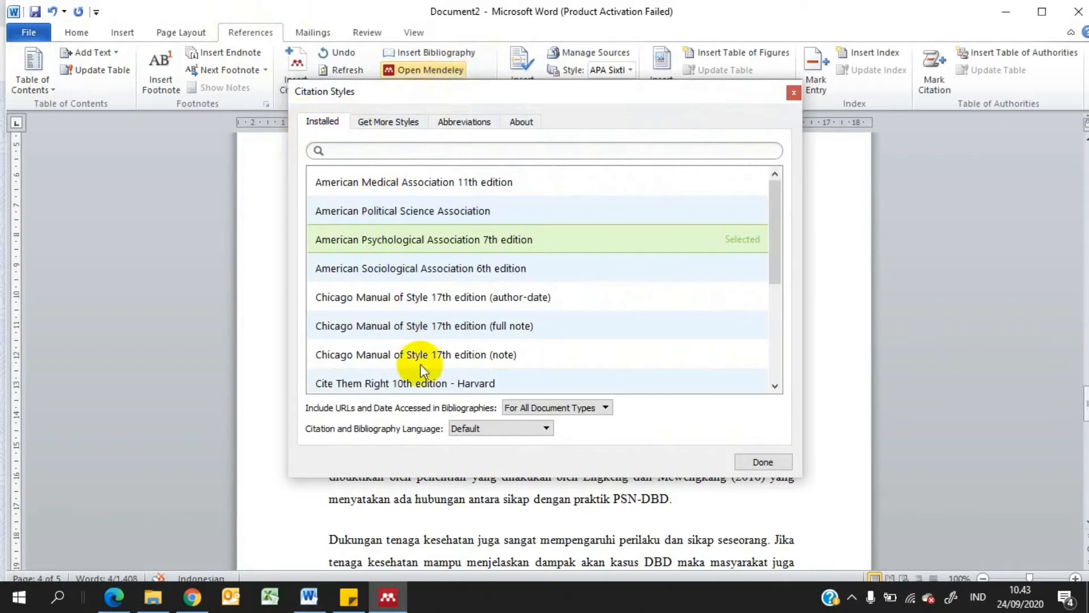
left_click(392, 240)
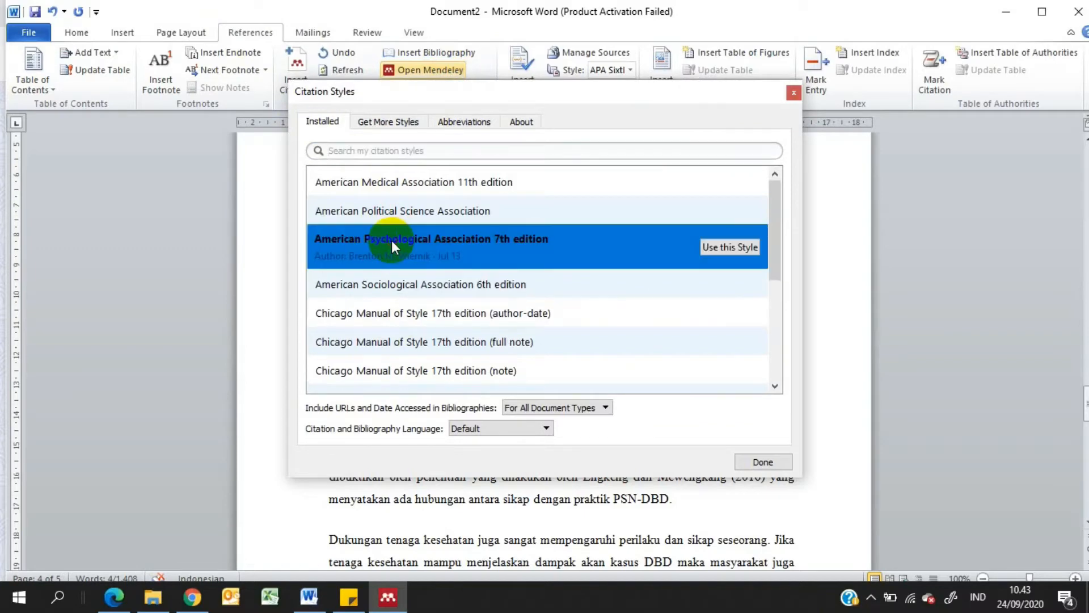
left_click(737, 247)
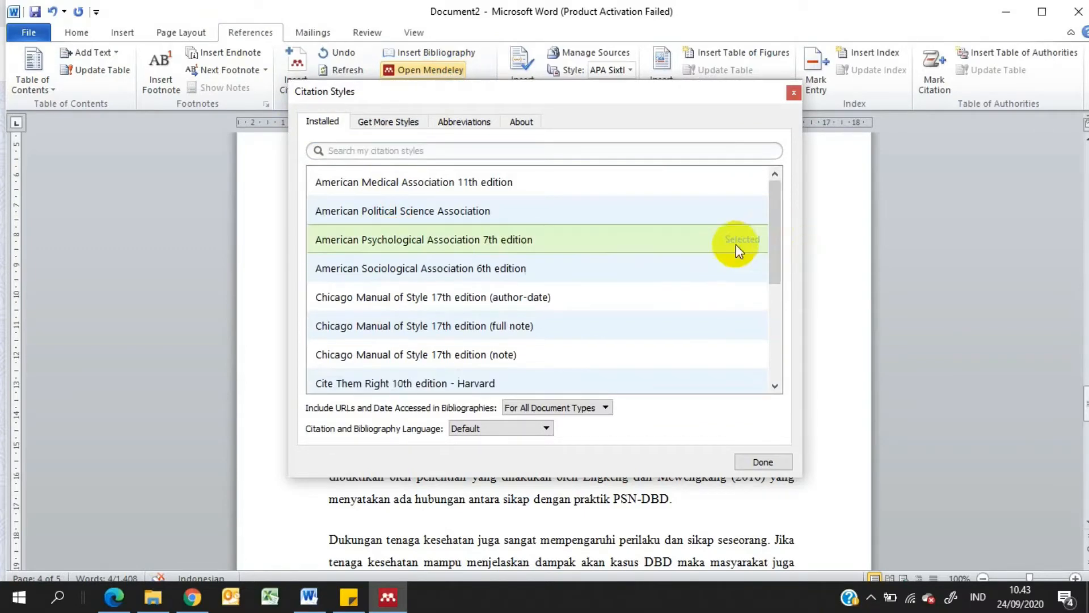
left_click(760, 462)
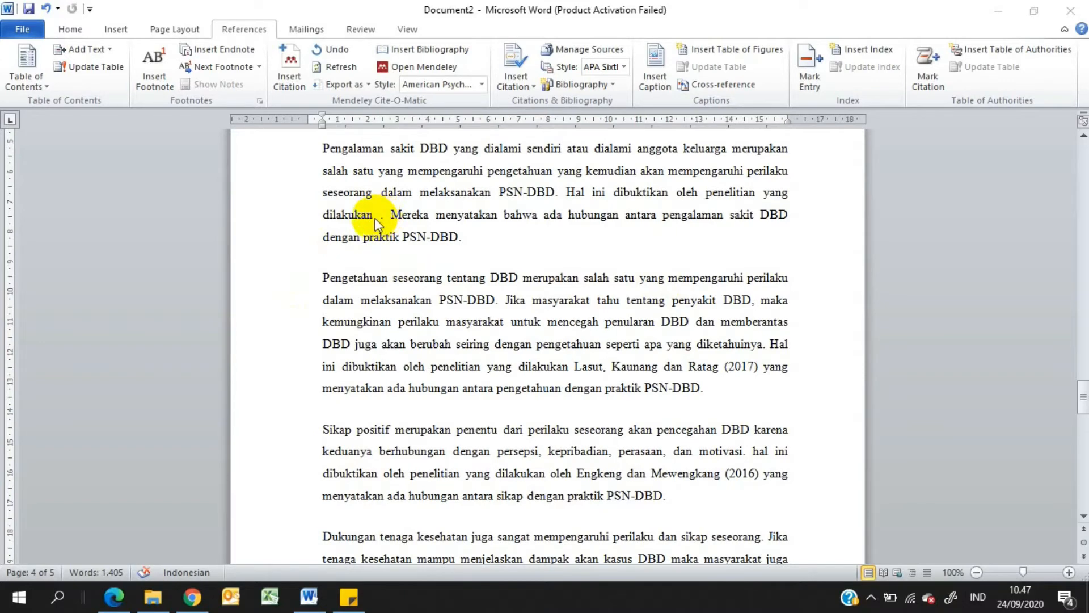
Start a Mendeley citation after "dilakukan" in the "Pengalaman sakit DBD" paragraph and go to the Mendeley library from the citation search
left_click(300, 61)
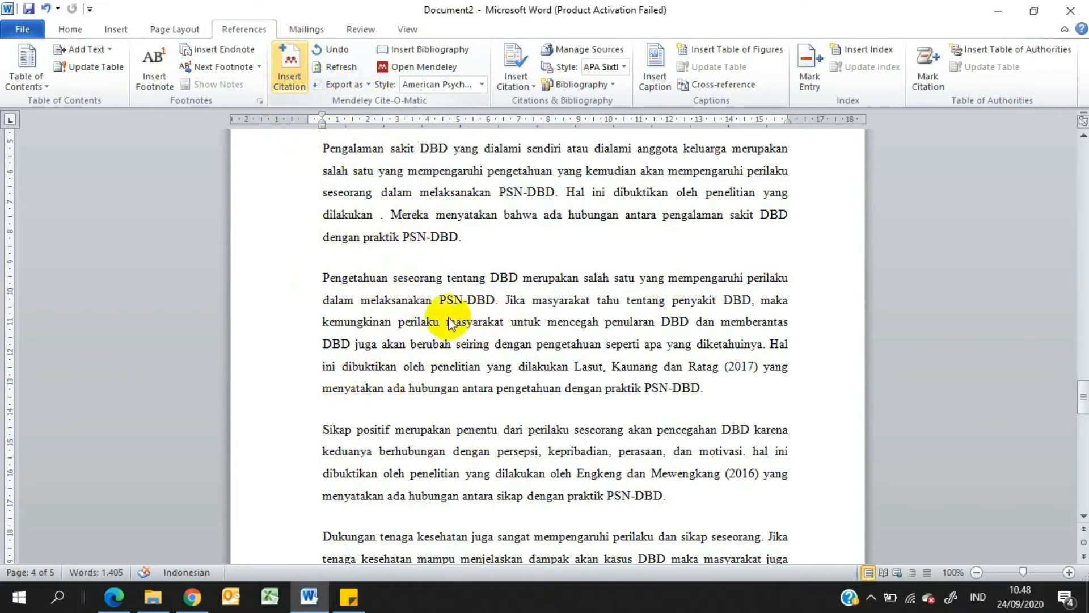
left_click(376, 219)
key("alt+m")
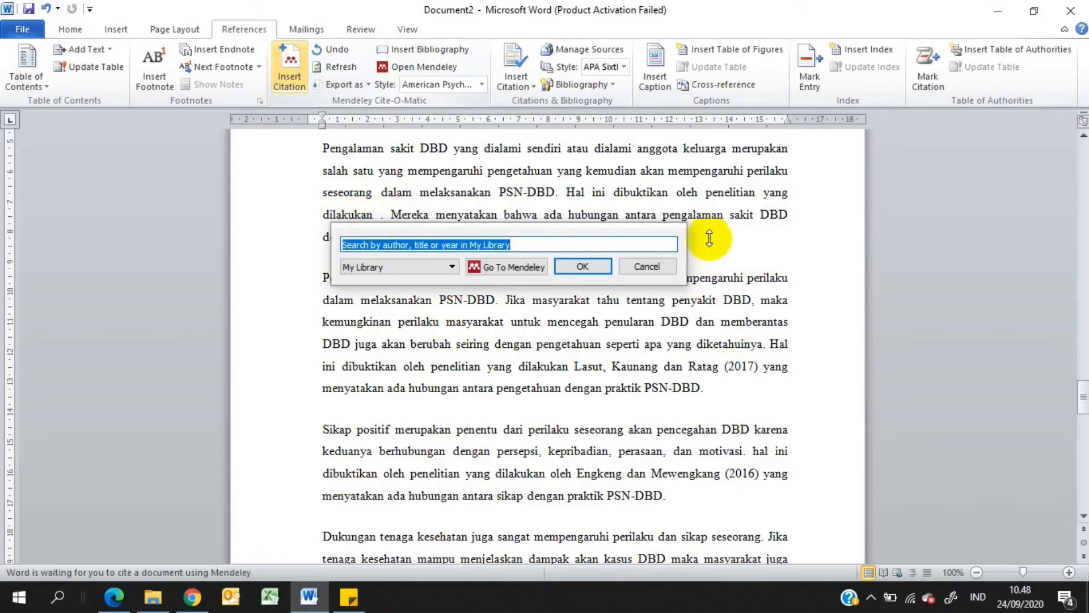
left_click(503, 268)
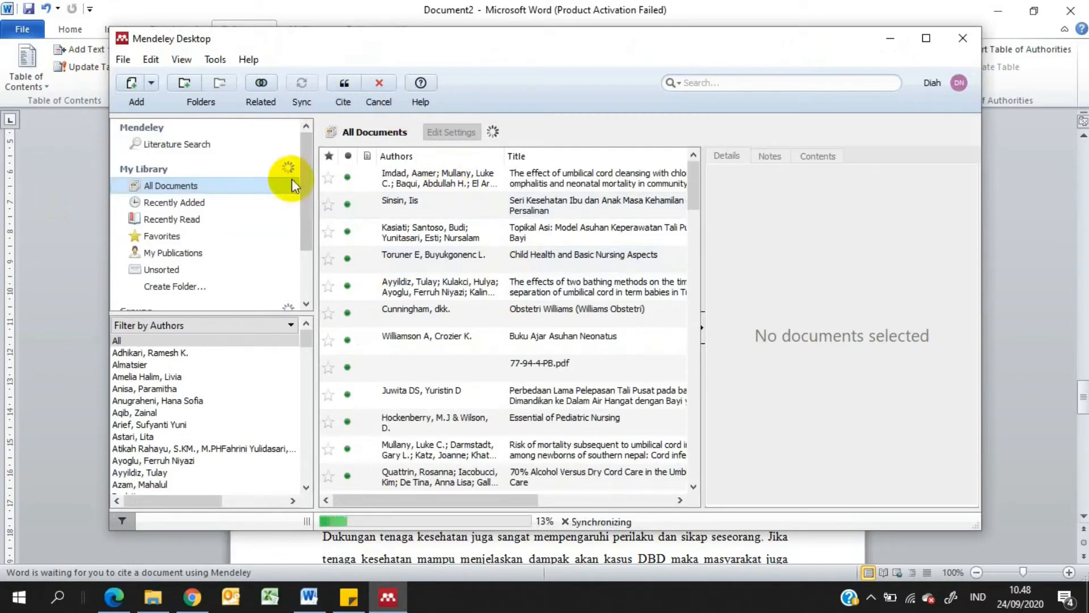
Add the file JURNAL 1 to the Mendeley library from the folder that contains JURNAL PENDUKUNG SKRIPSI
left_click(153, 83)
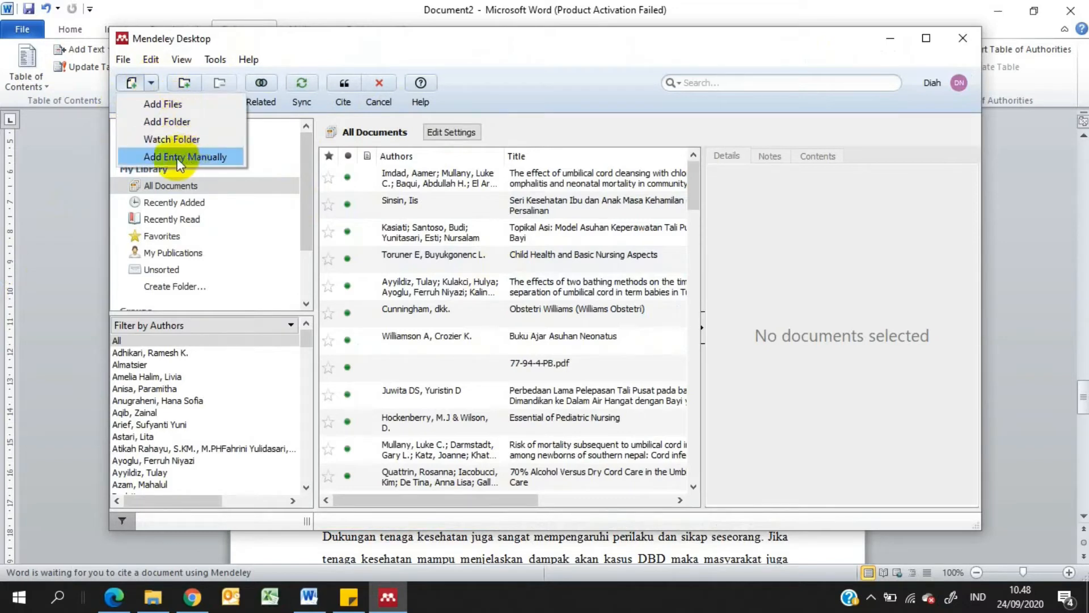
left_click(203, 107)
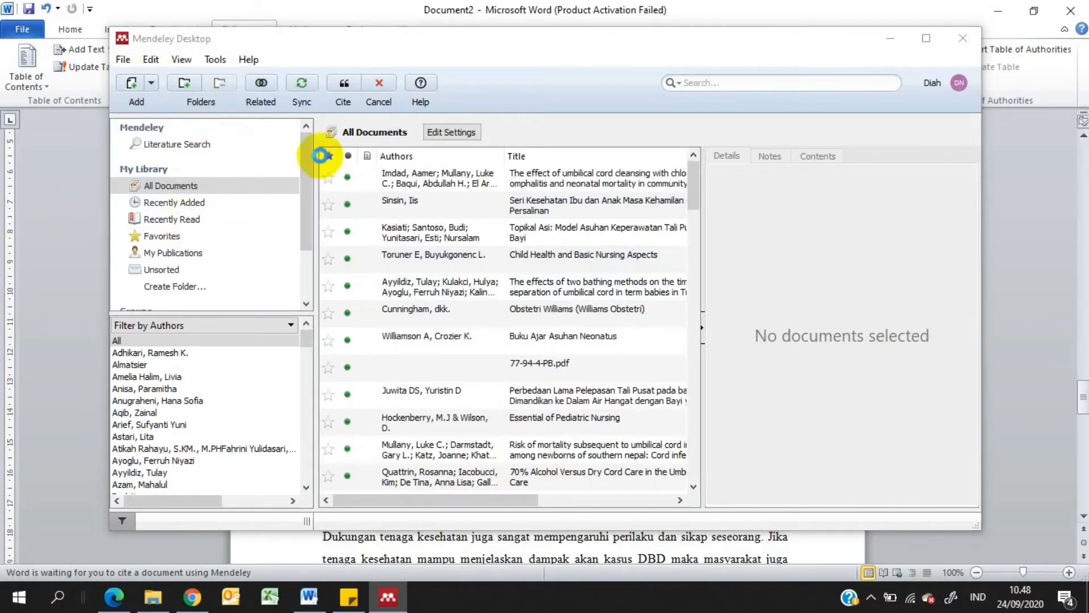
left_click(379, 97)
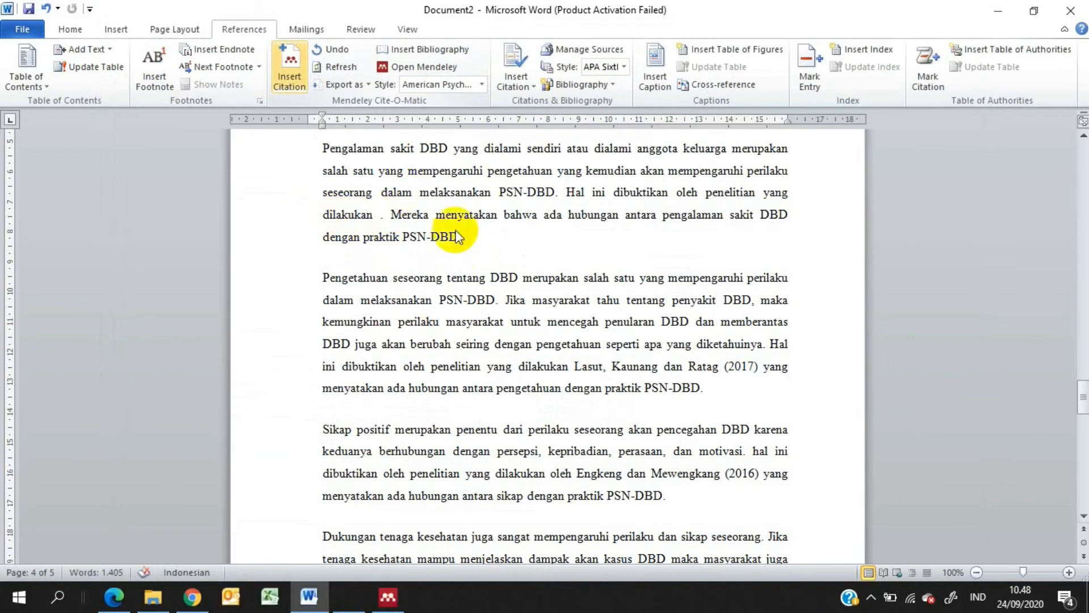
left_click(289, 68)
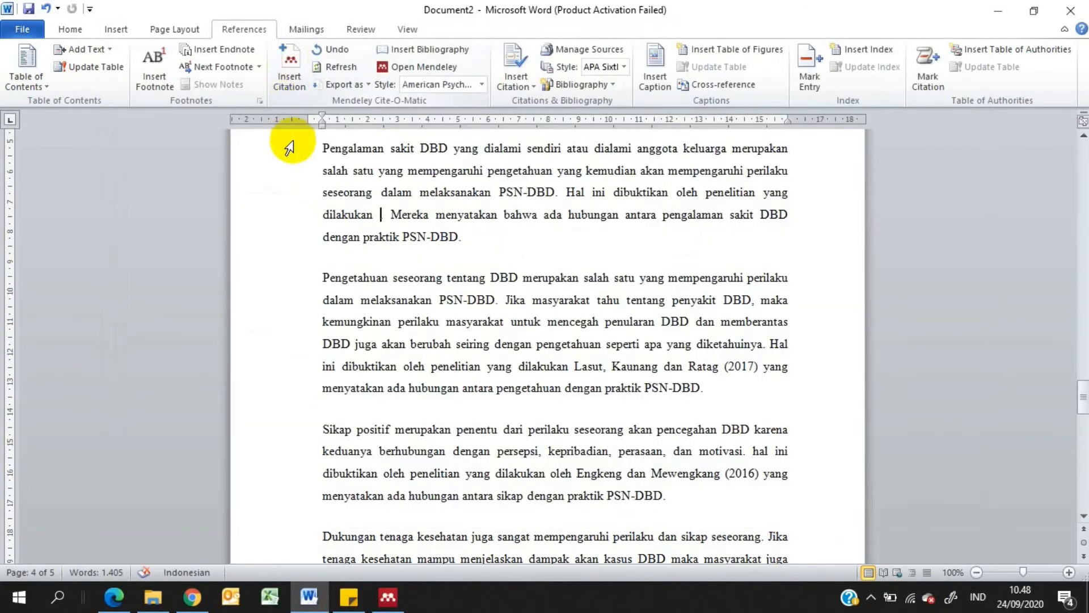
left_click(387, 598)
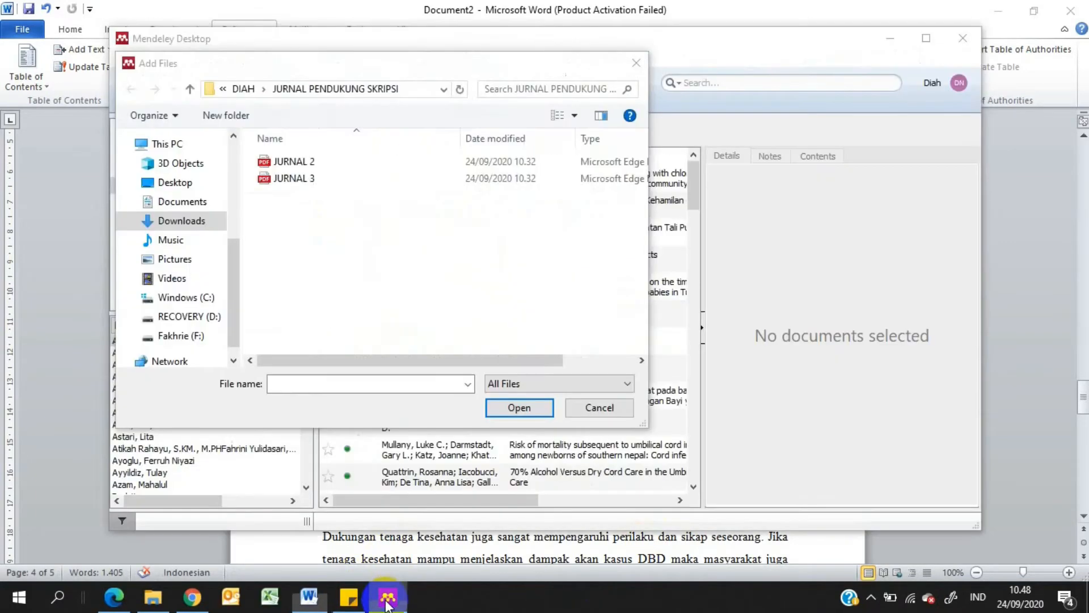
left_click(194, 91)
left_click(190, 89)
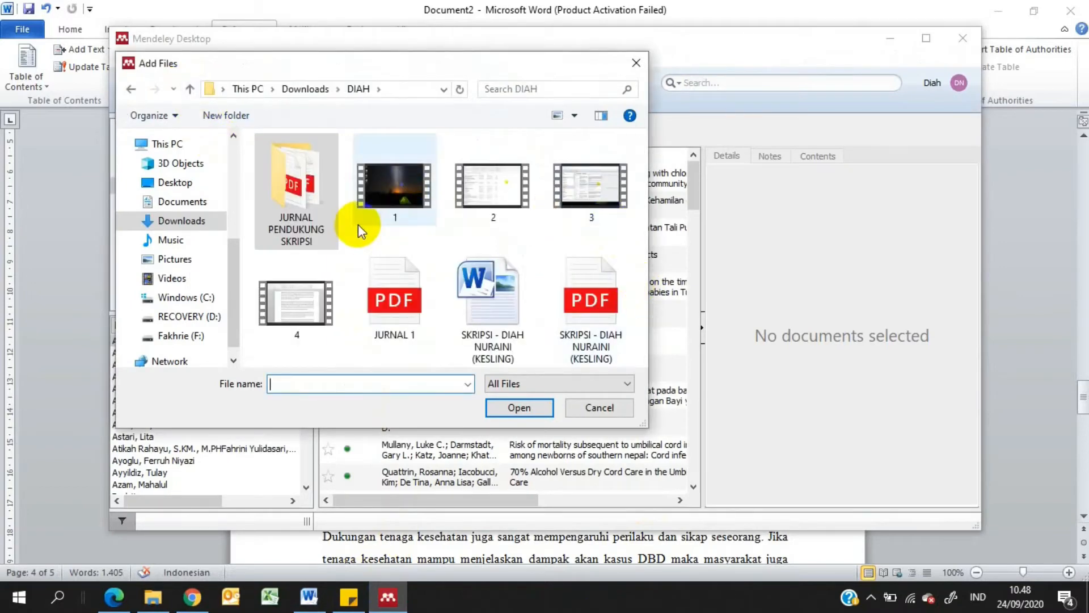
left_click(408, 298)
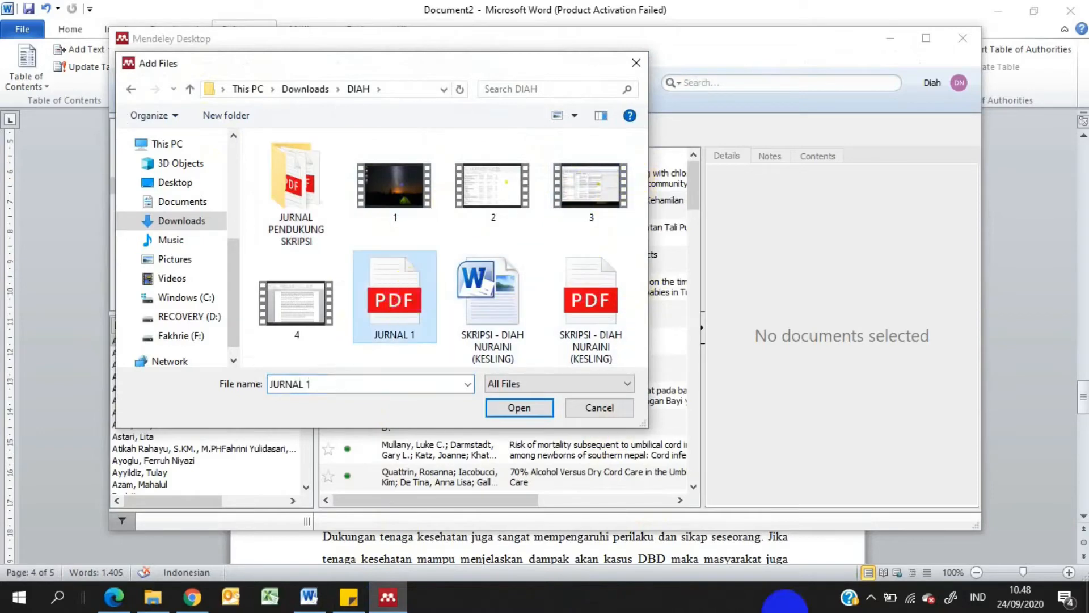
left_click(518, 409)
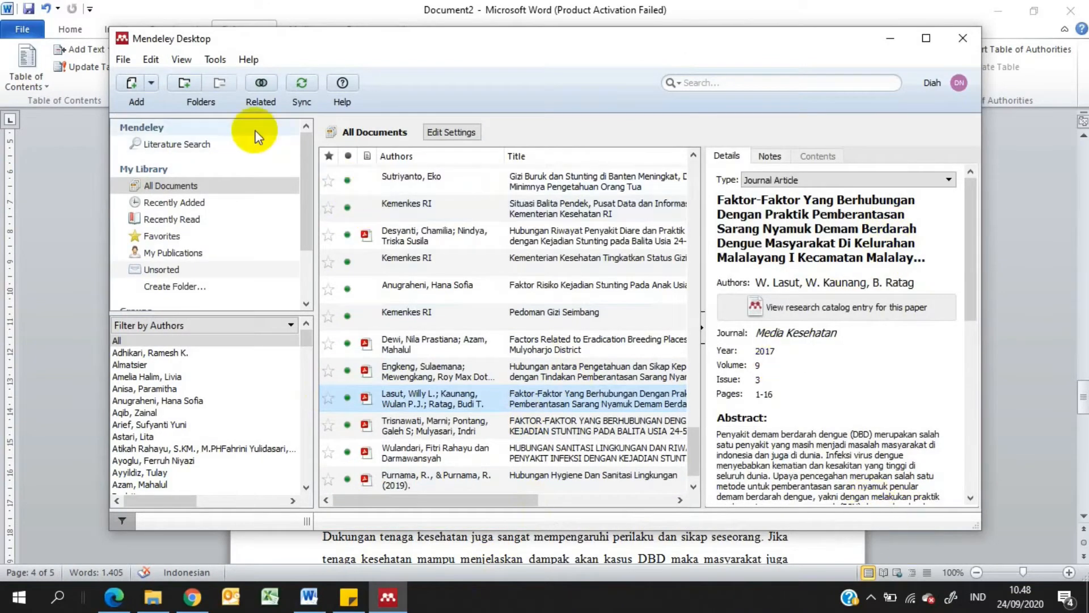
Start a folder import into the Mendeley library and check the contents of JURNAL PENDUKUNG SKRIPSI in File Explorer before returning to Mendeley
left_click(153, 84)
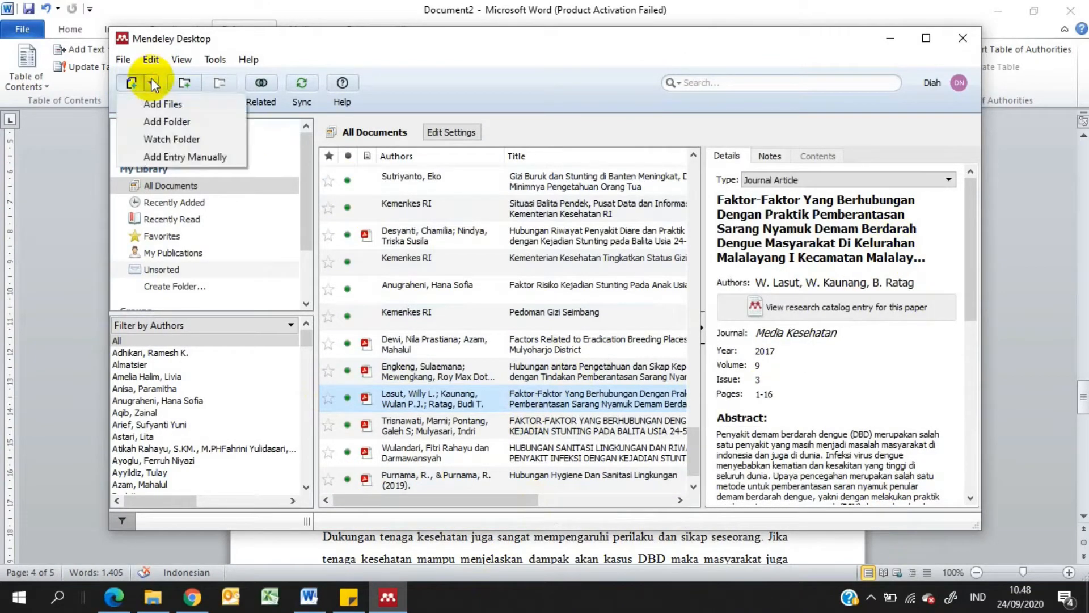
left_click(149, 122)
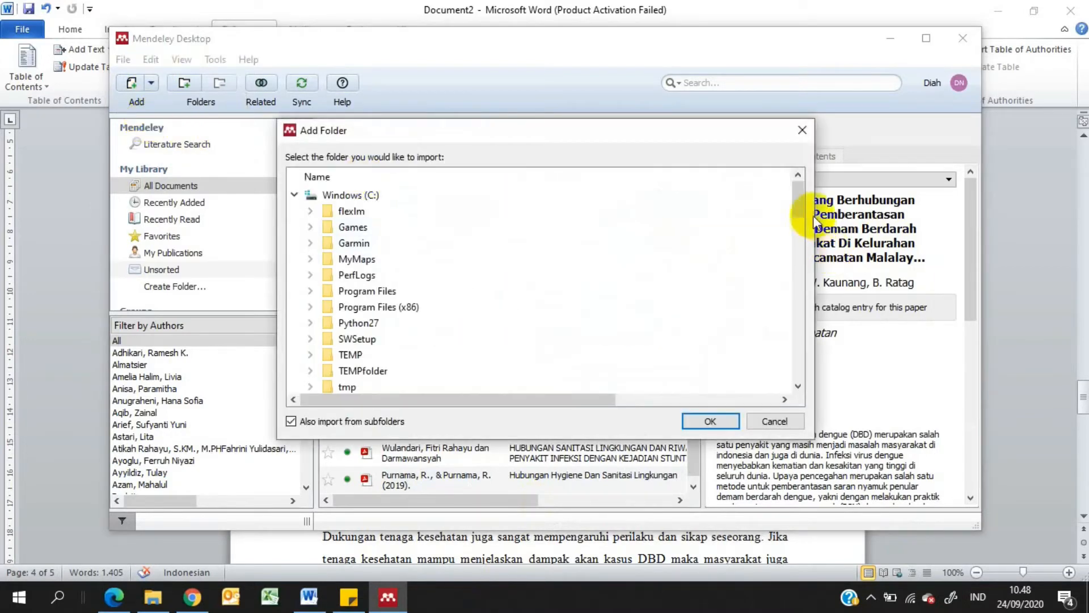
left_click_drag(801, 200, 800, 248)
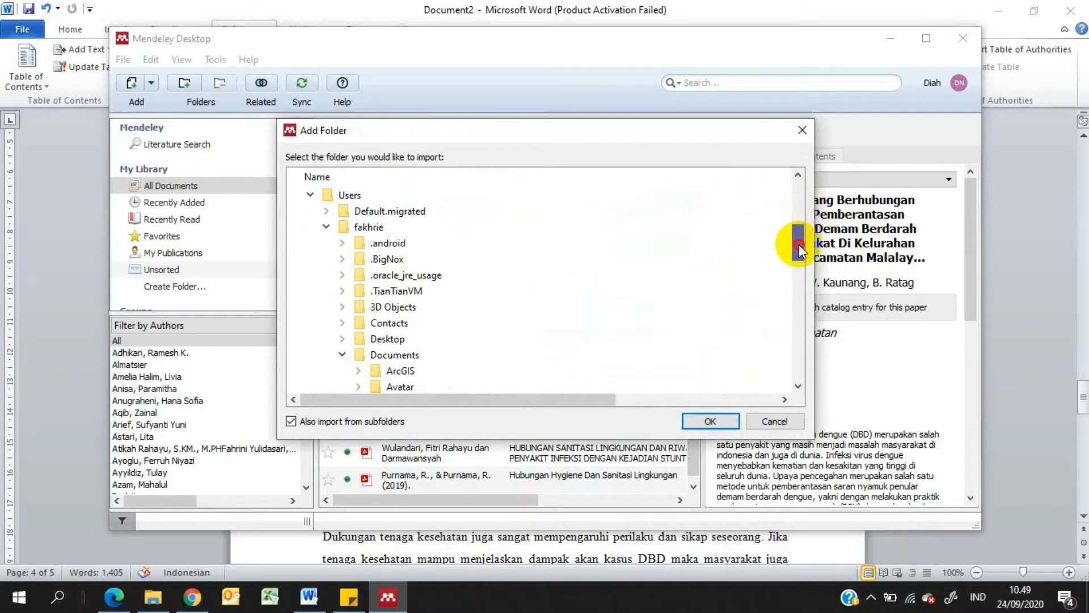
left_click(153, 599)
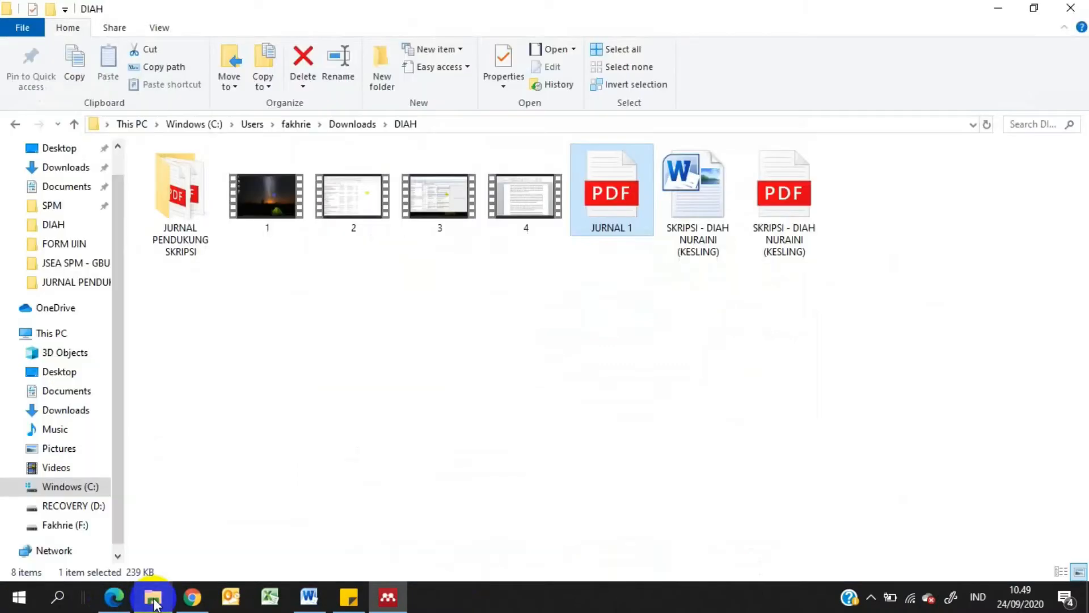
double_click(174, 204)
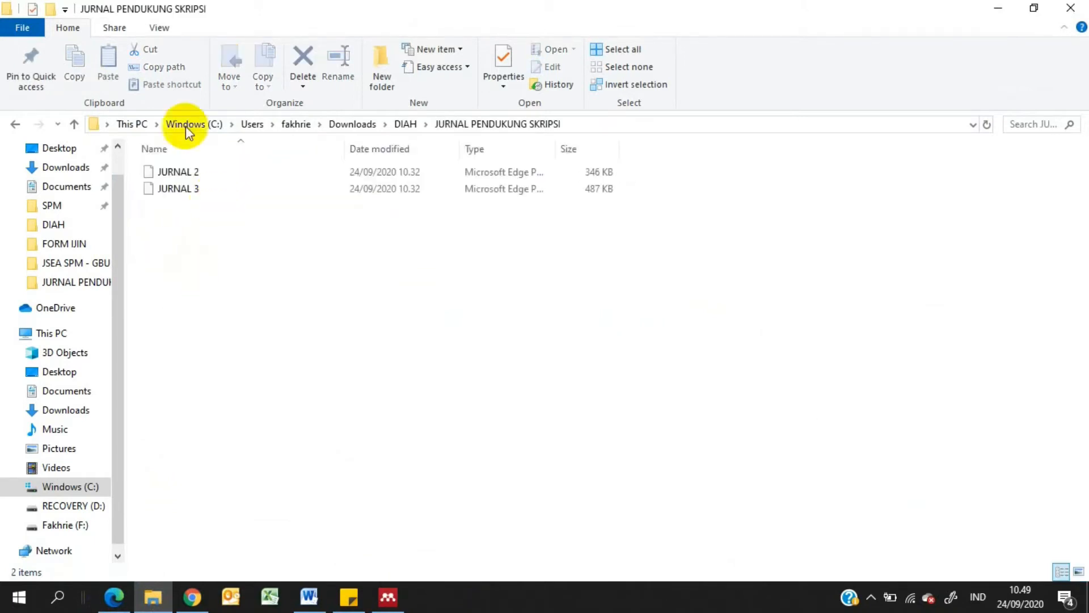
left_click(74, 123)
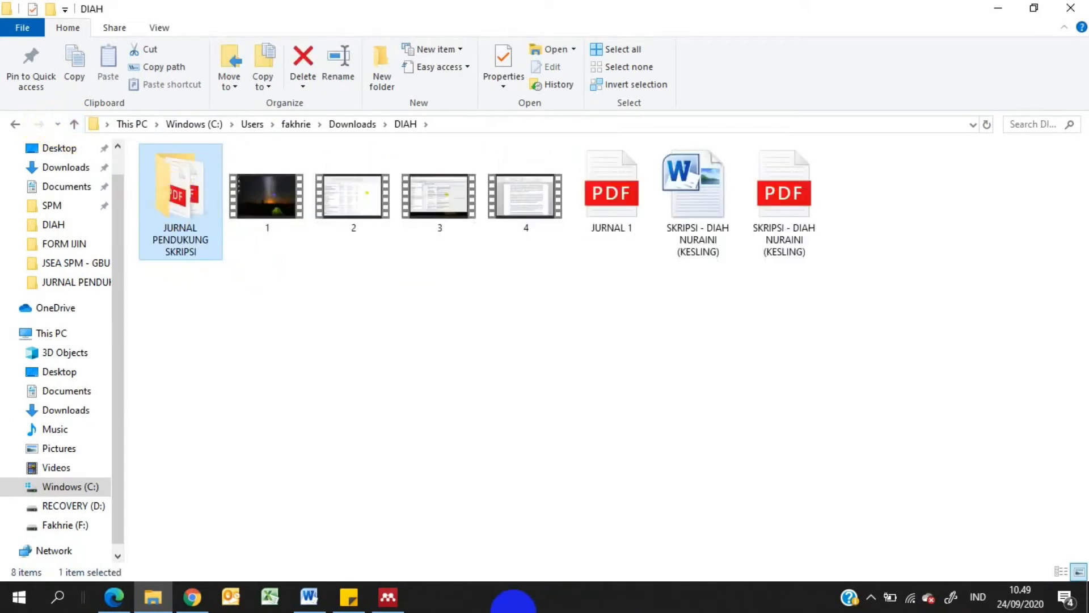
left_click(388, 596)
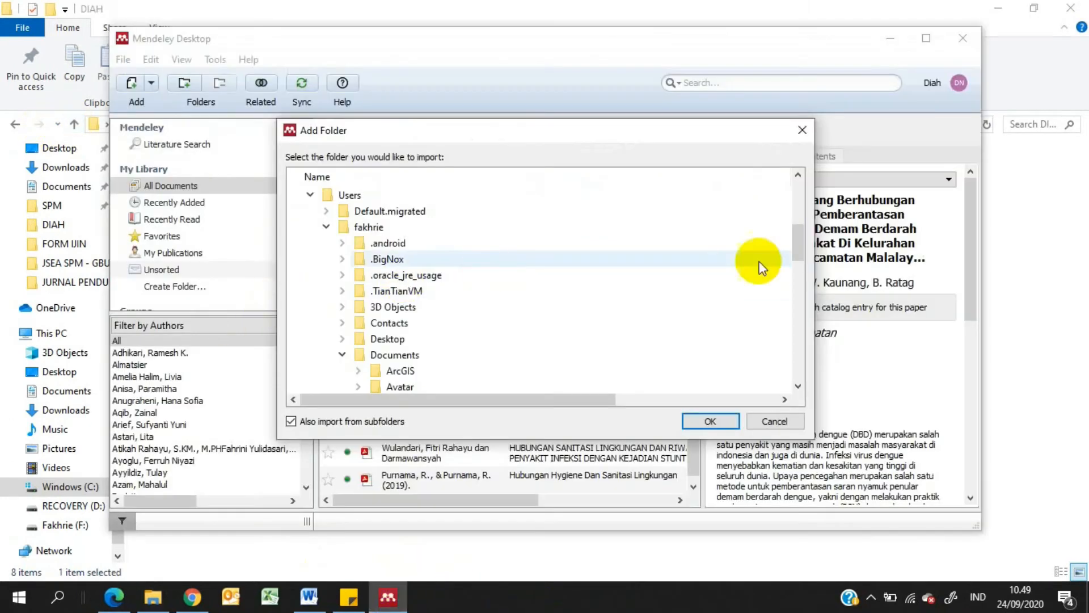
Import the folder JURNAL PENDUKUNG SKRIPSI, nested under Downloads, into the Mendeley library
left_click_drag(801, 238, 797, 314)
left_click(386, 323)
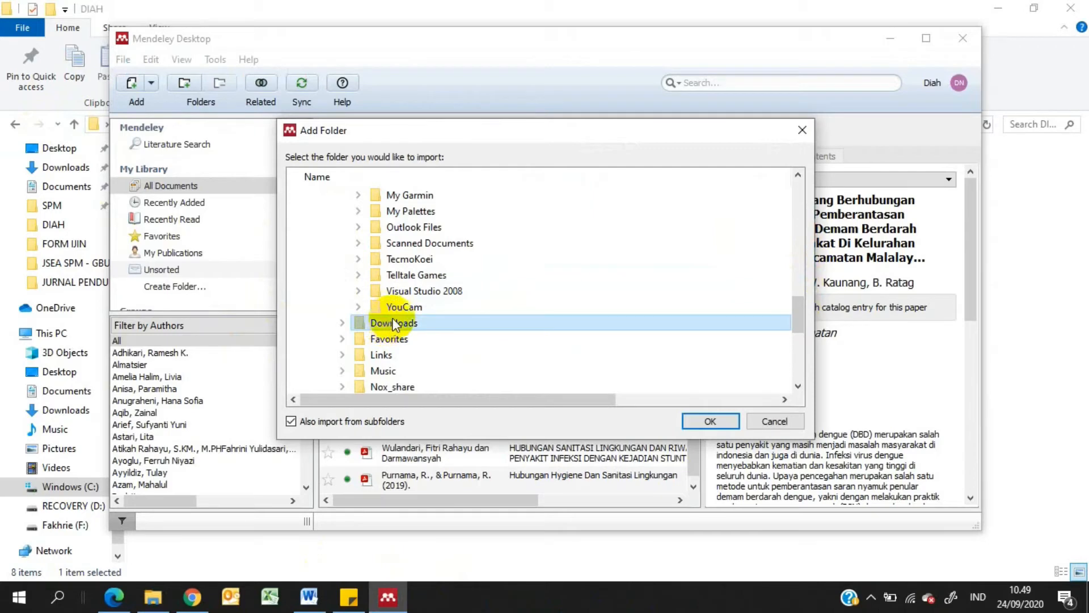
left_click(342, 322)
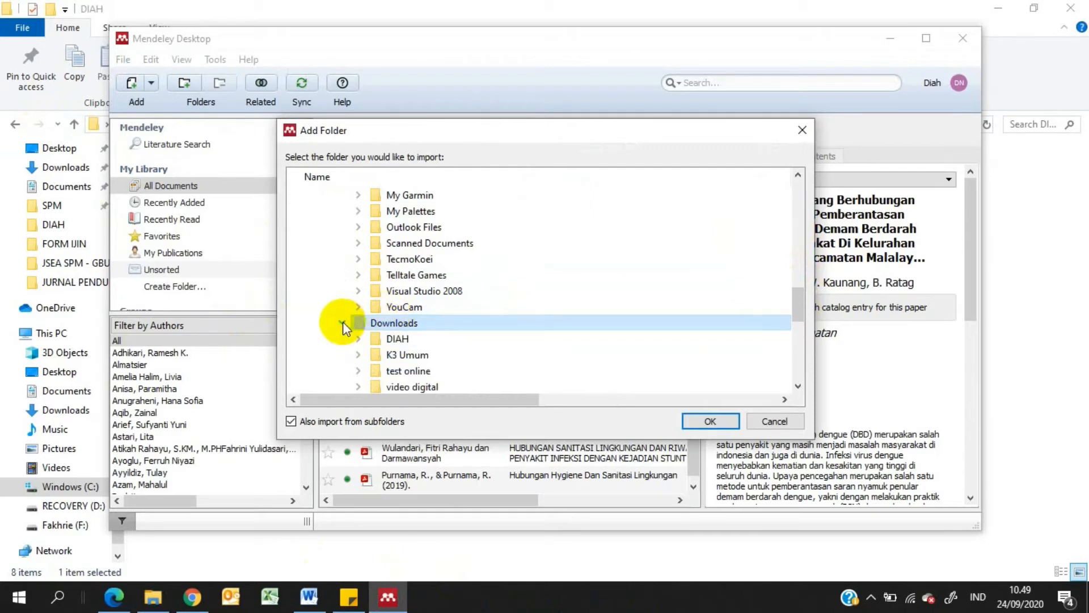
double_click(396, 339)
left_click(420, 356)
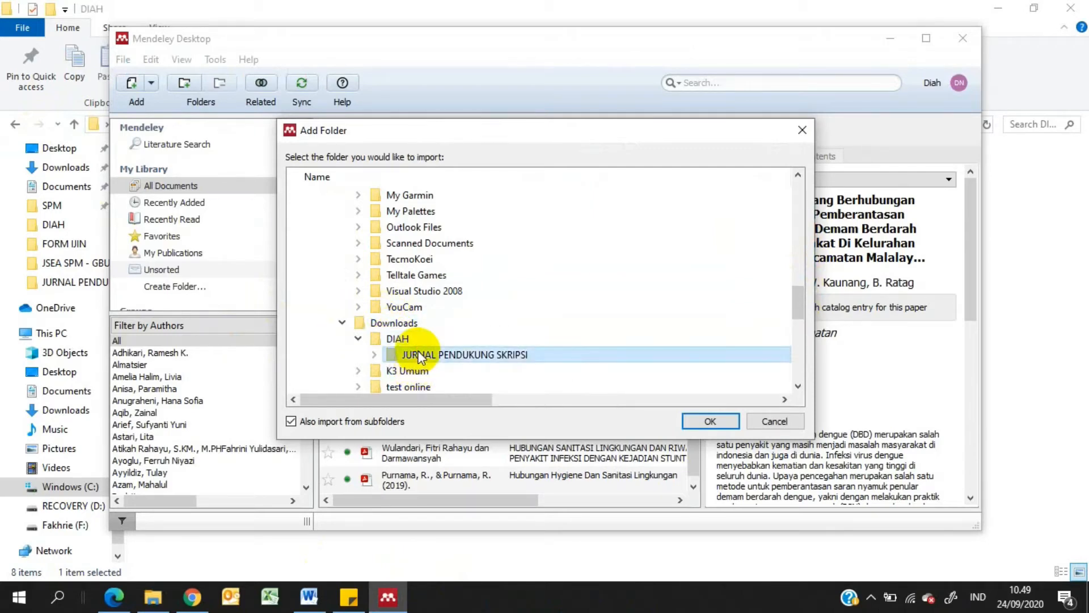
left_click(711, 420)
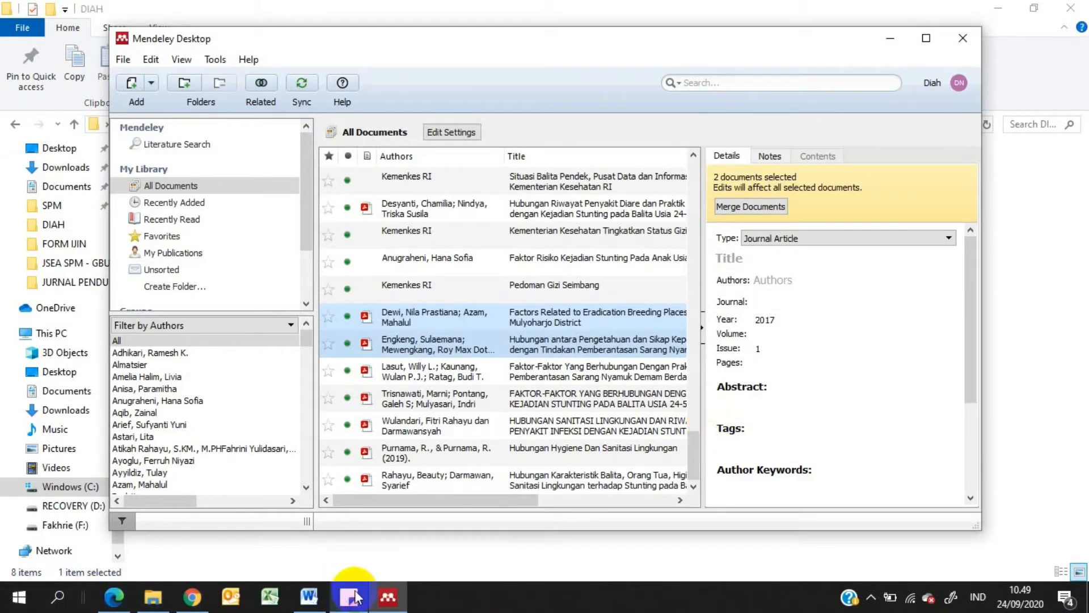
Switch to Word, set the insertion point after "dilakukan" in the "Pengalaman sakit DBD" paragraph, and return to Mendeley Desktop
left_click(309, 597)
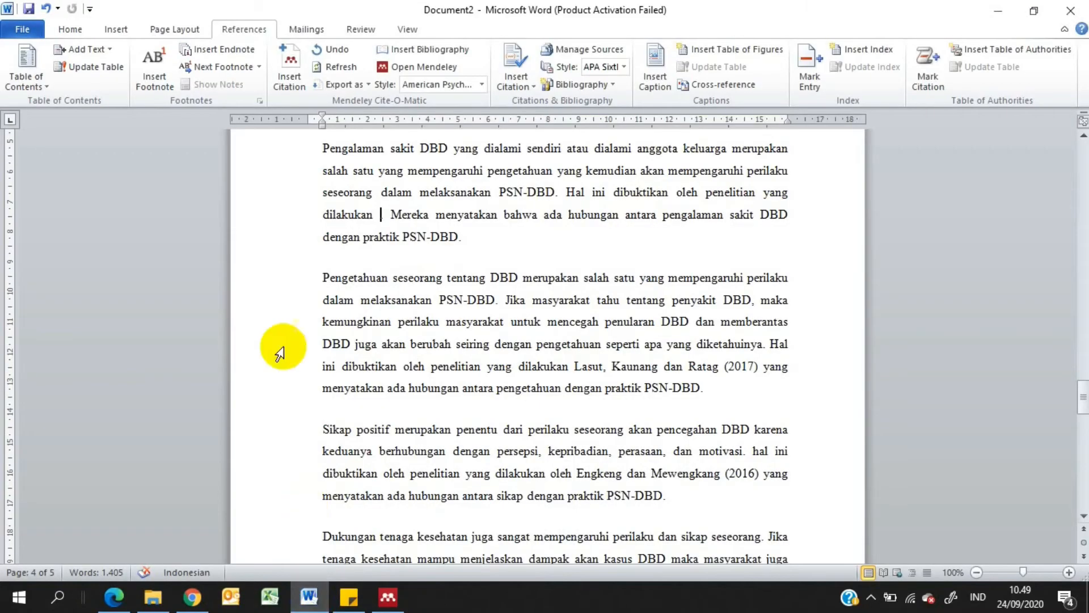
left_click(378, 209)
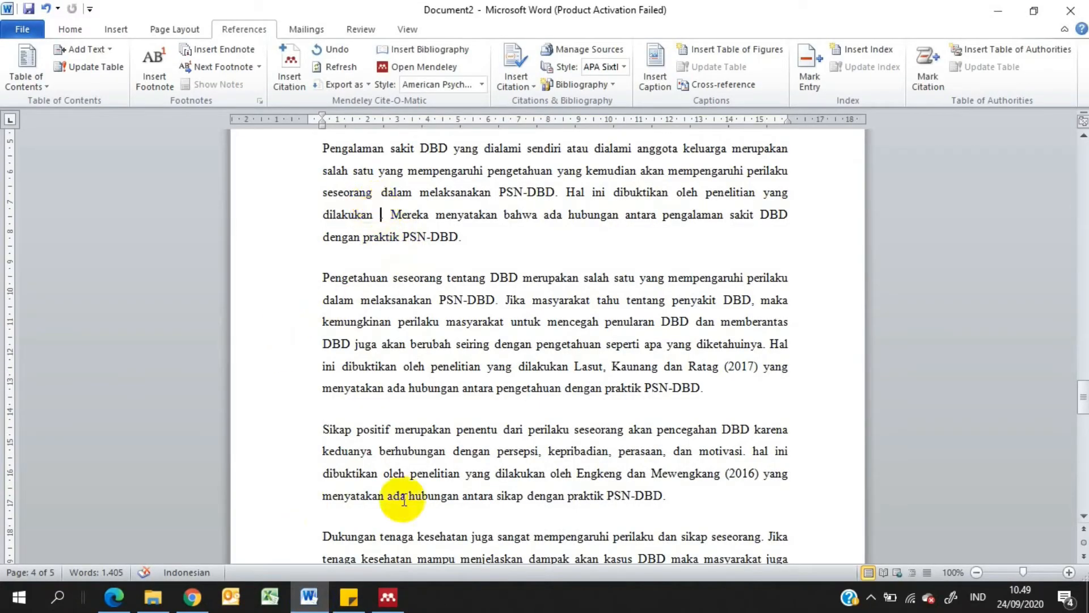
left_click(388, 597)
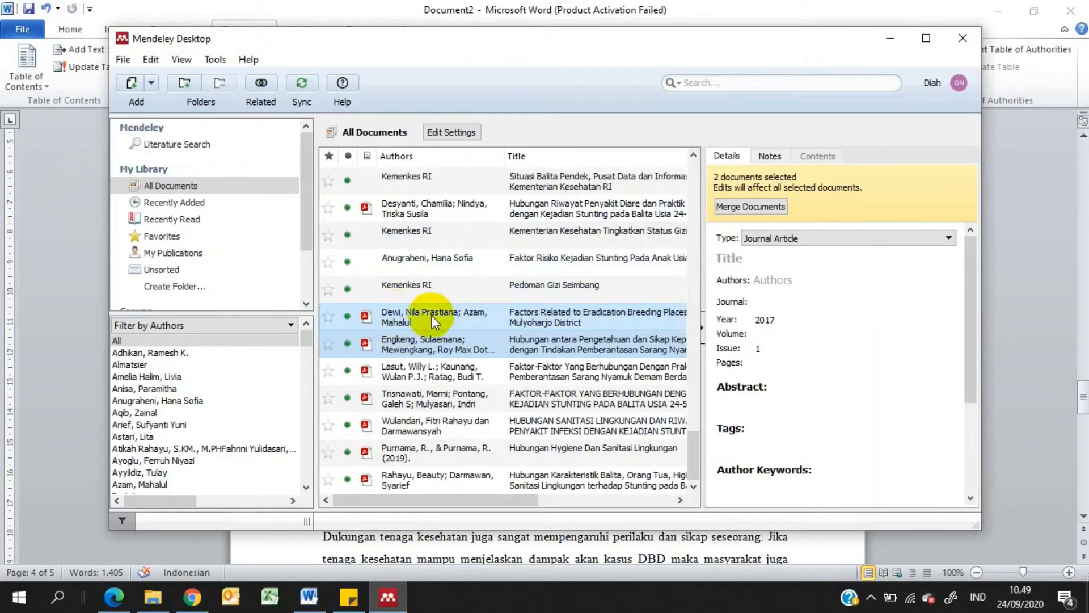
Delete the placeholder URL from the details of "Factors Related to Eradication Breeding Places in Mulyoharjo District"
left_click(393, 319)
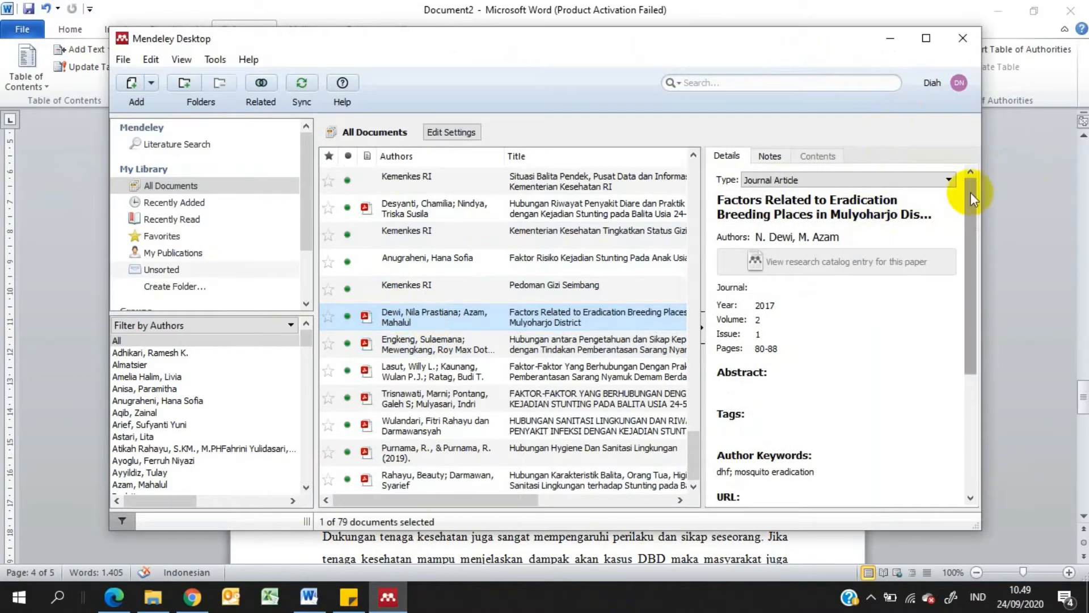
left_click_drag(972, 192, 945, 318)
left_click(793, 311)
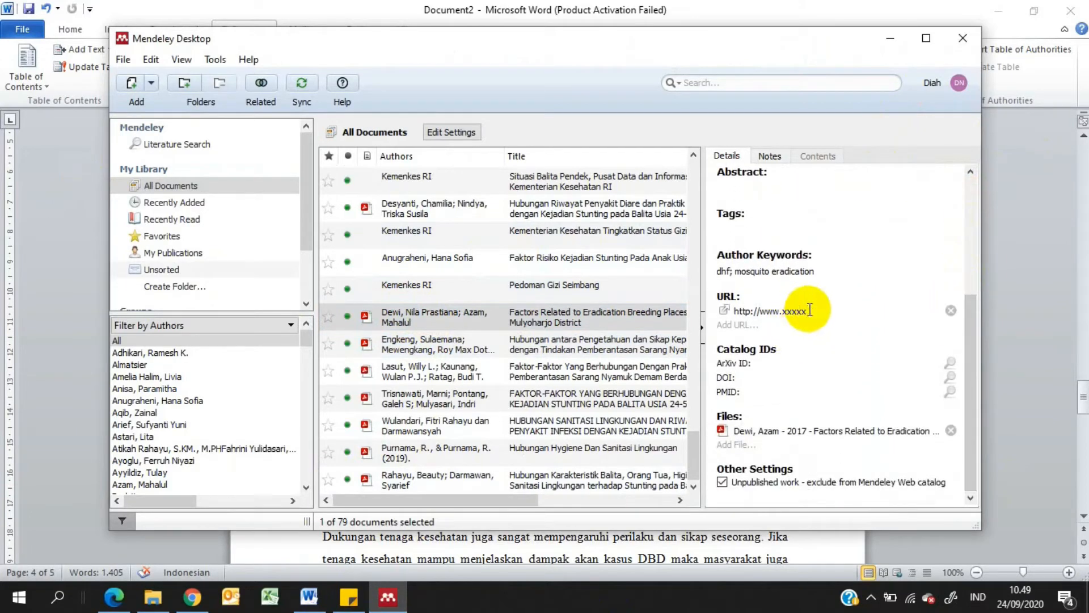
left_click_drag(800, 310, 713, 307)
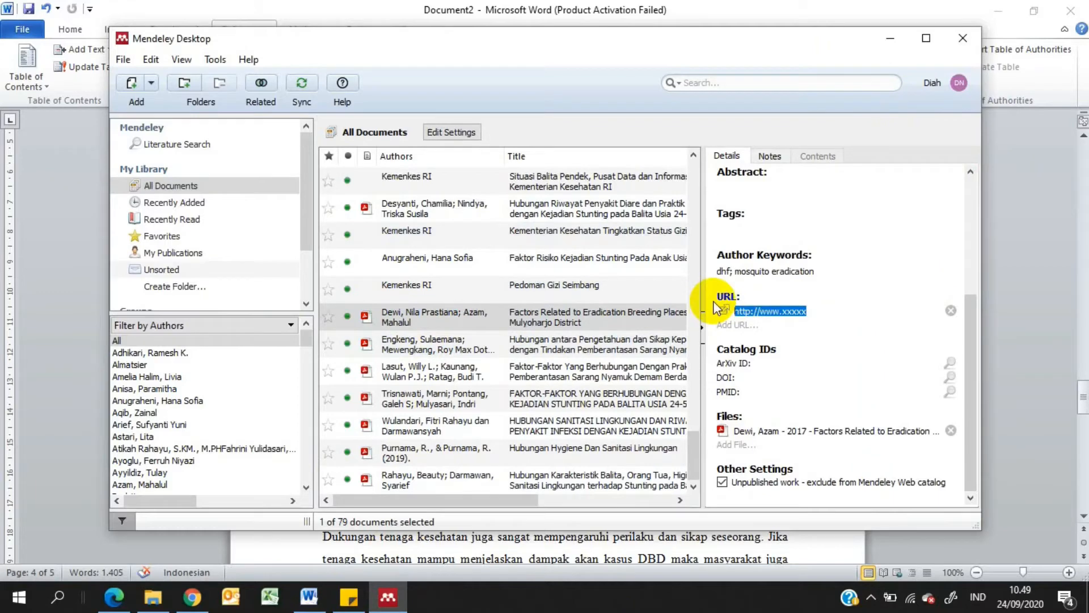
key("BackSpace")
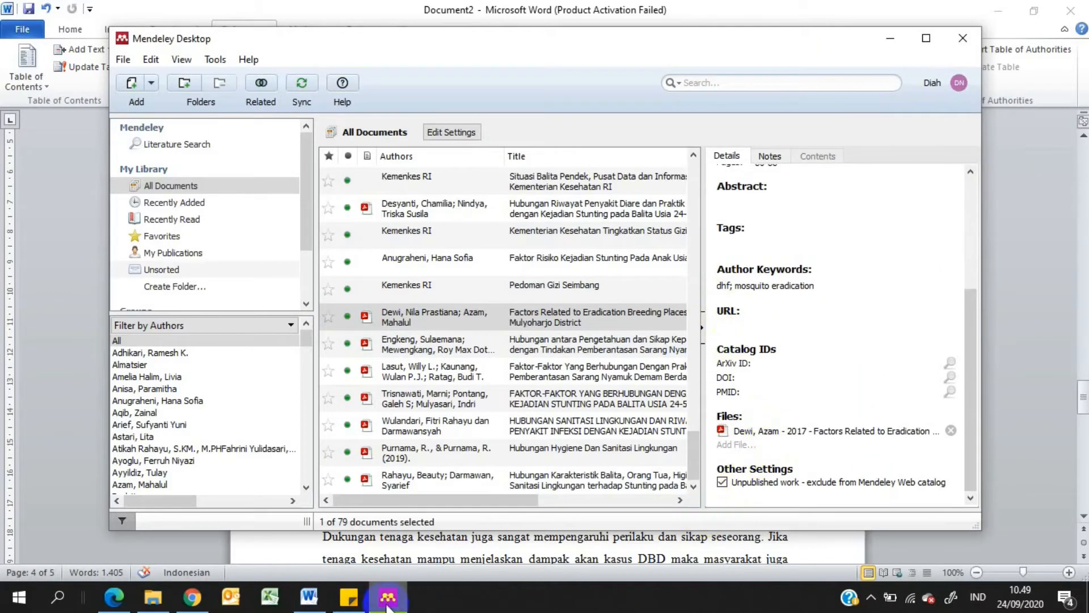
Copy the article's address journal.unnes.ac.id/nju/index.php/phpj/article/view/11000 from Chrome and paste it as the URL of the Mulyoharjo District article in Mendeley
left_click(194, 602)
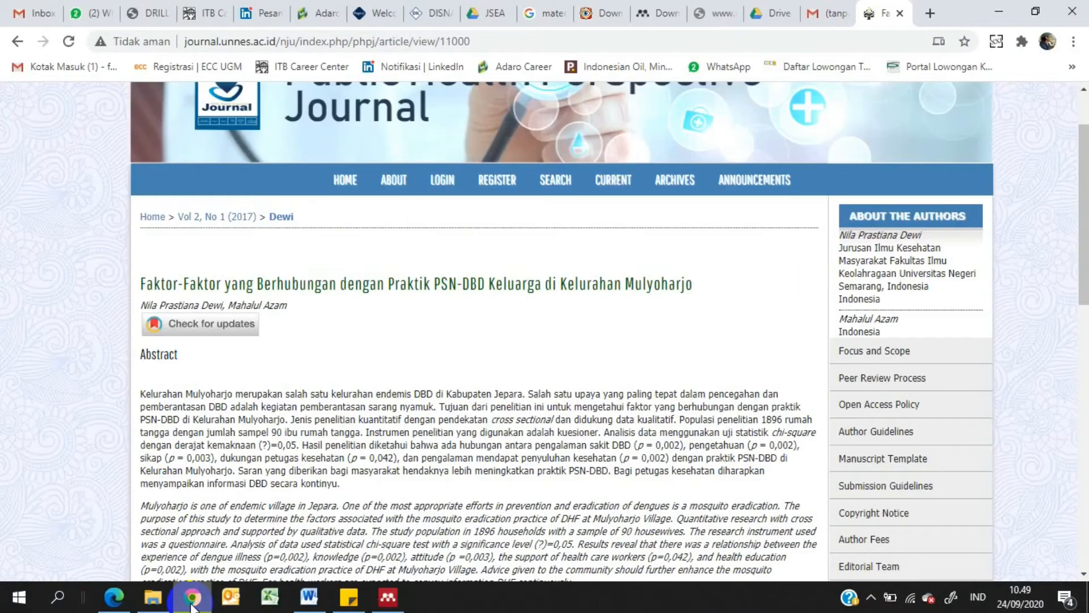
left_click(231, 45)
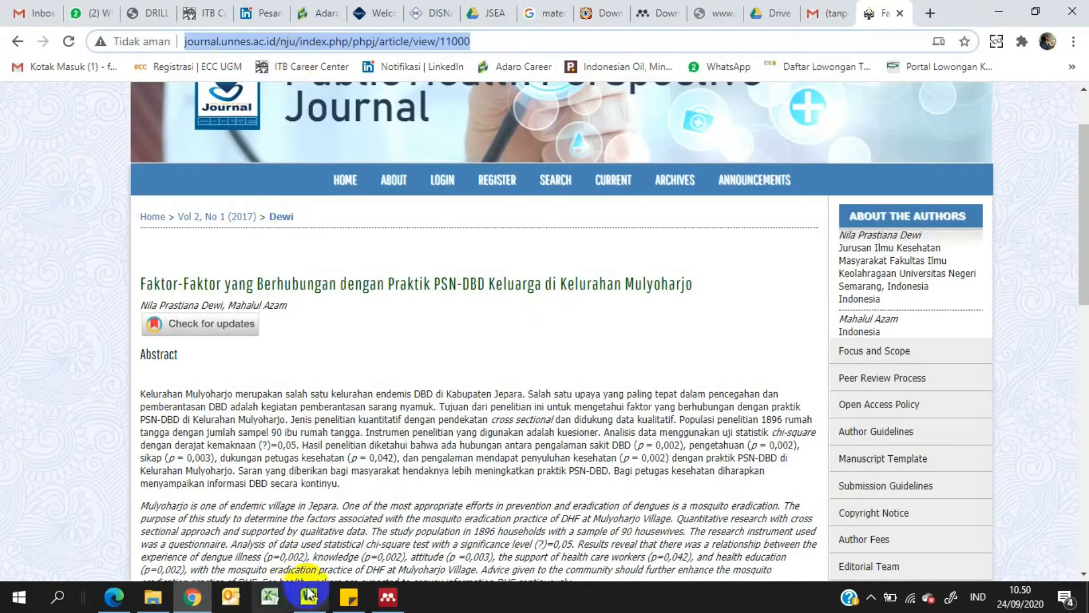
left_click(387, 596)
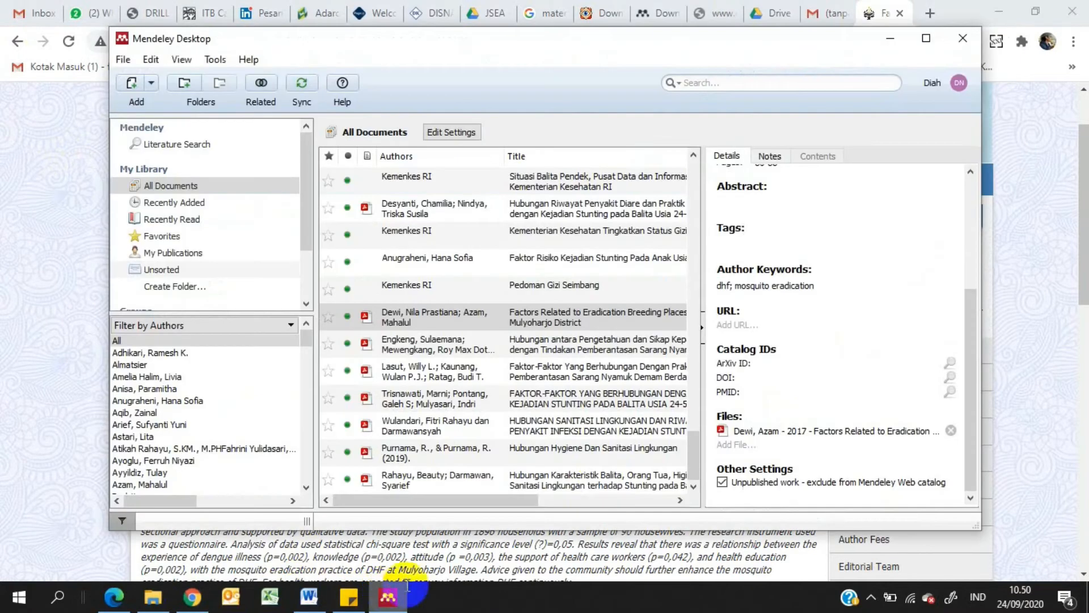
right_click(760, 327)
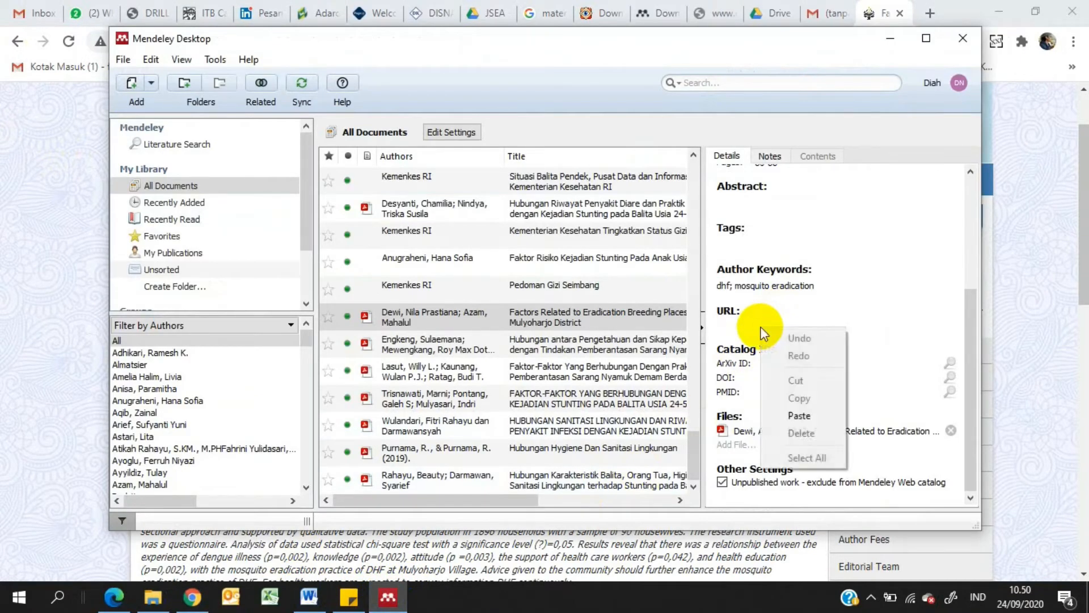
left_click(802, 416)
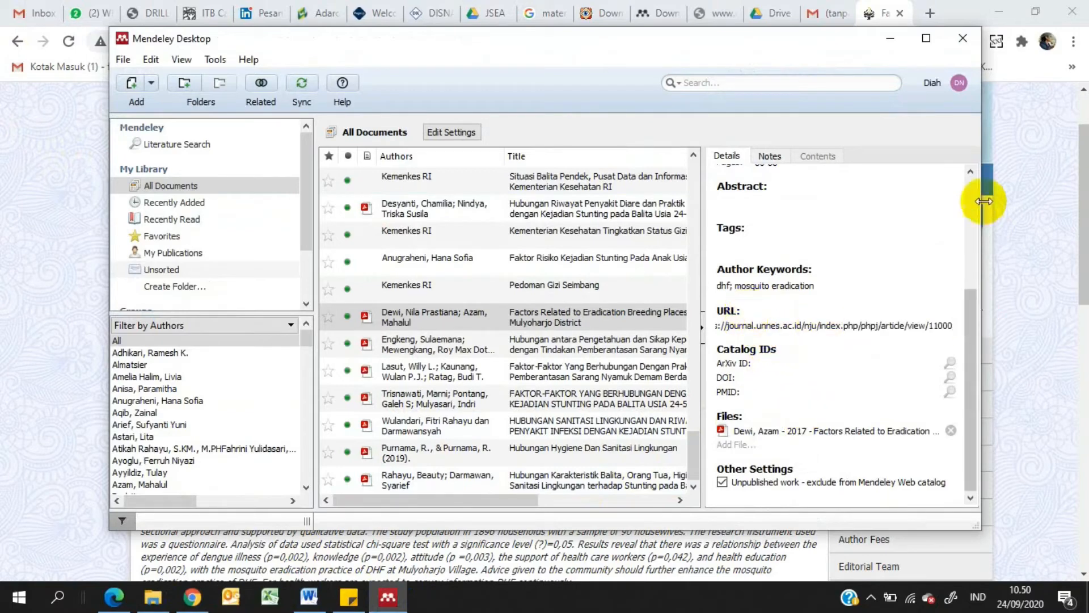
mouse_move(978, 304)
left_mouse_down()
mouse_move(971, 352)
mouse_move(971, 306)
left_mouse_up()
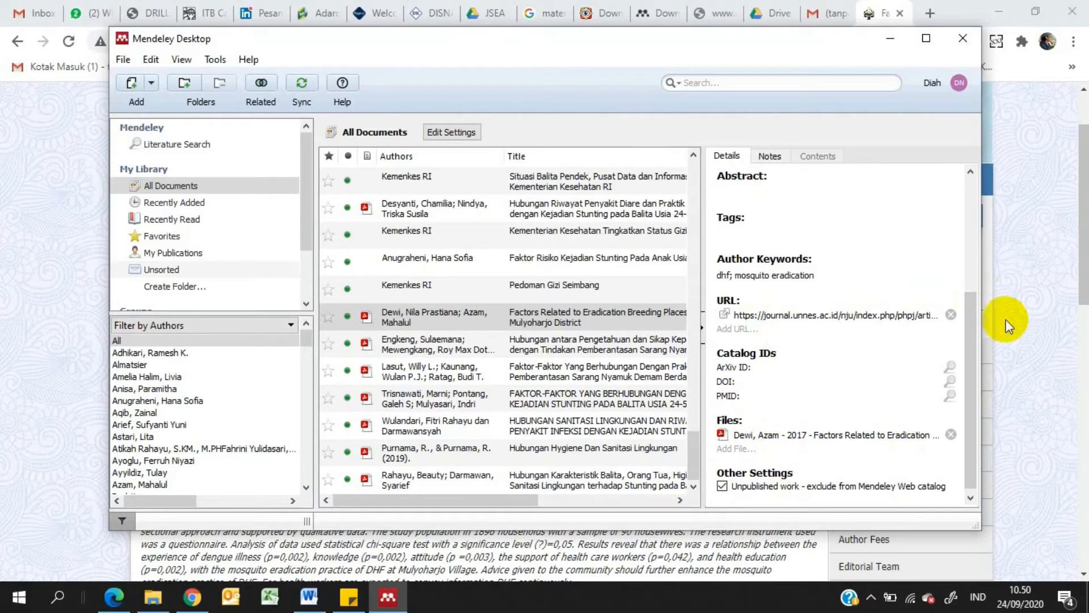
left_click_drag(968, 310, 907, 392)
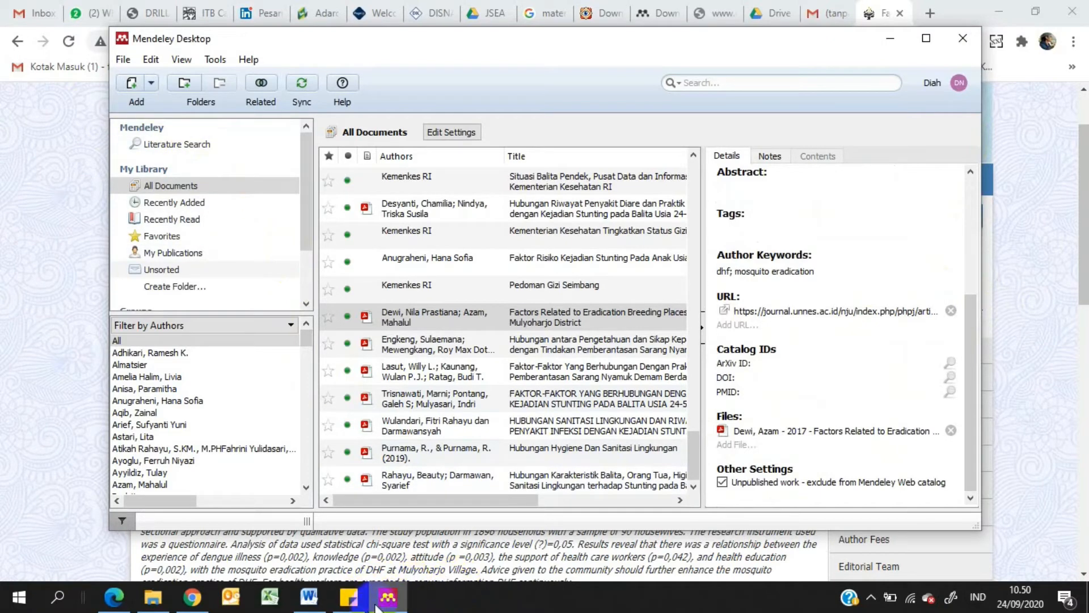
Return to Word and insert a Mendeley citation of "Factors Related to Eradication Breeding Places in Mulyoharjo District" after "dilakukan", searching by the first author's surname
left_click(310, 597)
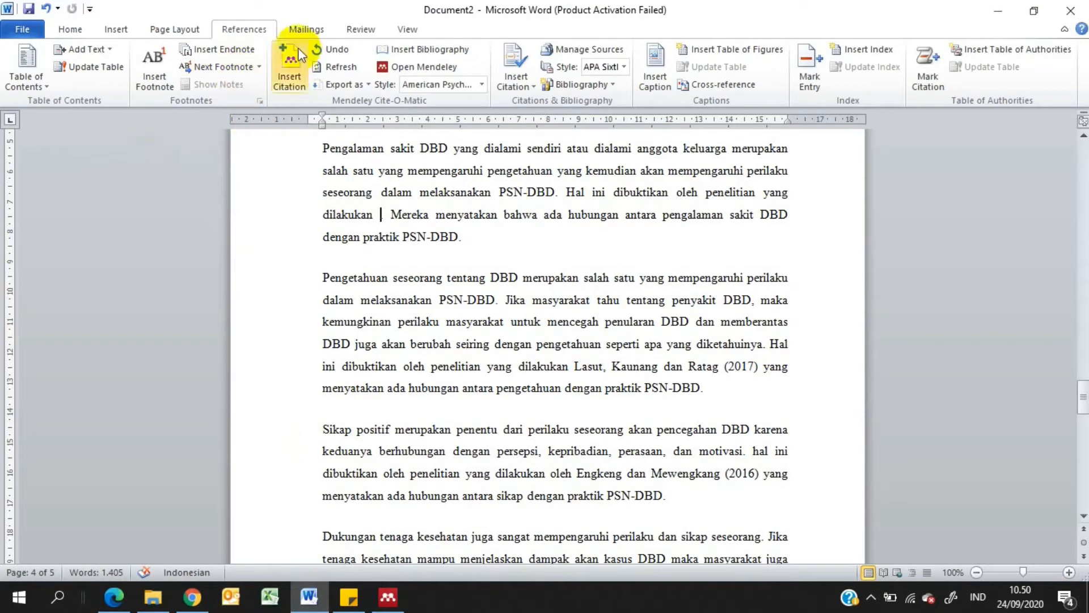
left_click(291, 64)
type("DEWI")
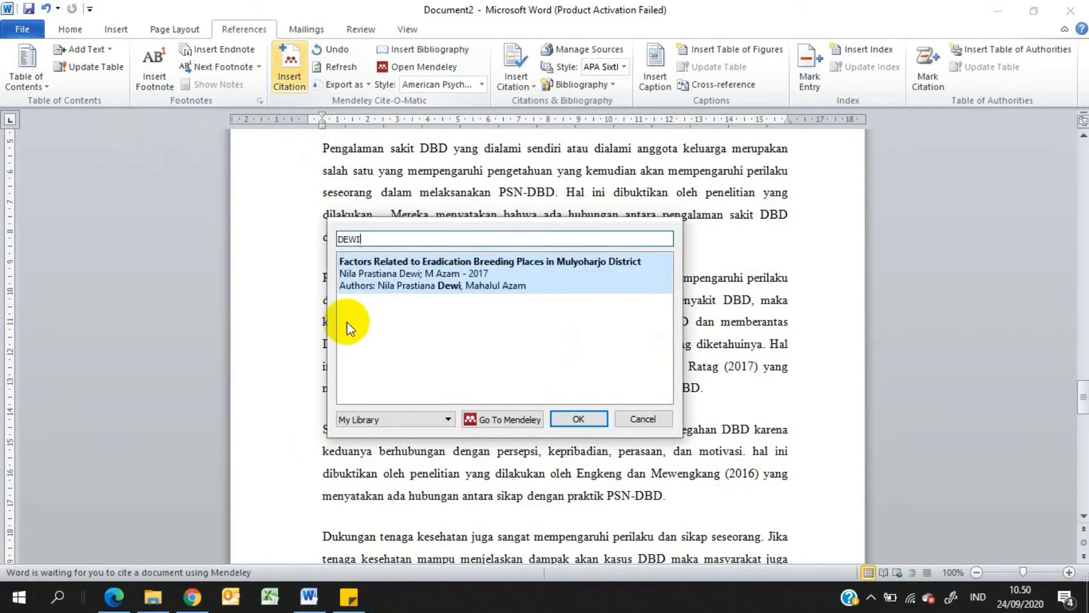
left_click(524, 265)
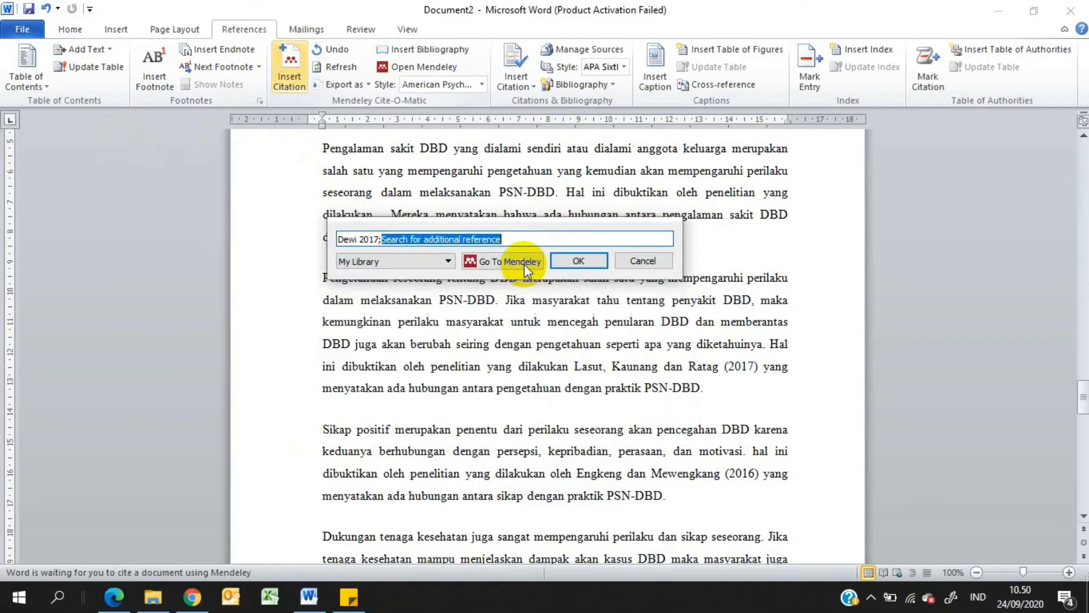
left_click(568, 261)
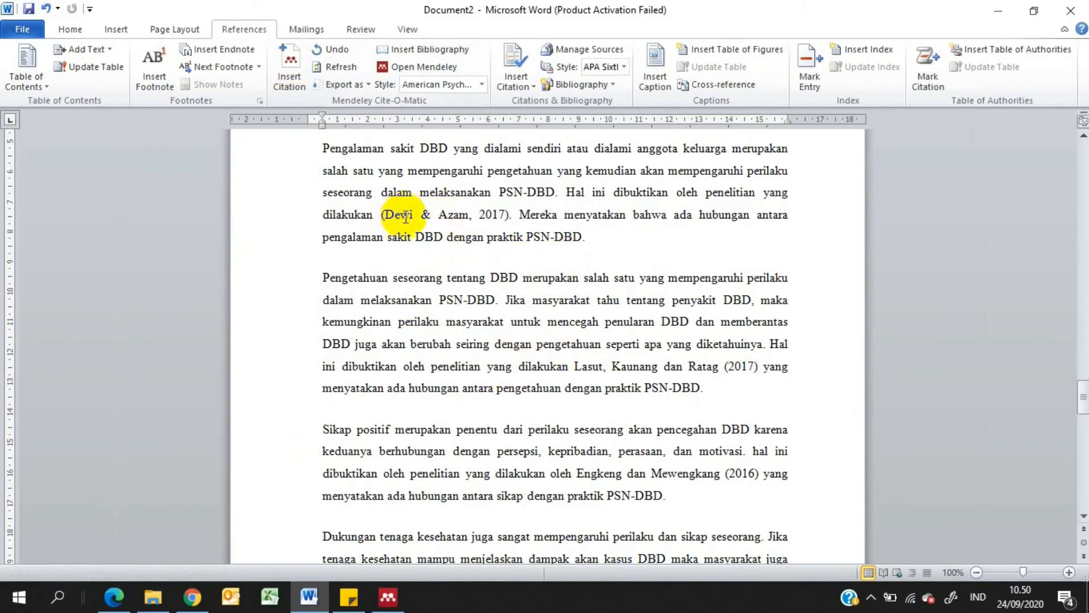
Edit the citation after "dilakukan" so only the year 2017 is in parentheses, without the comma, and keep the manual edit
left_click(508, 216)
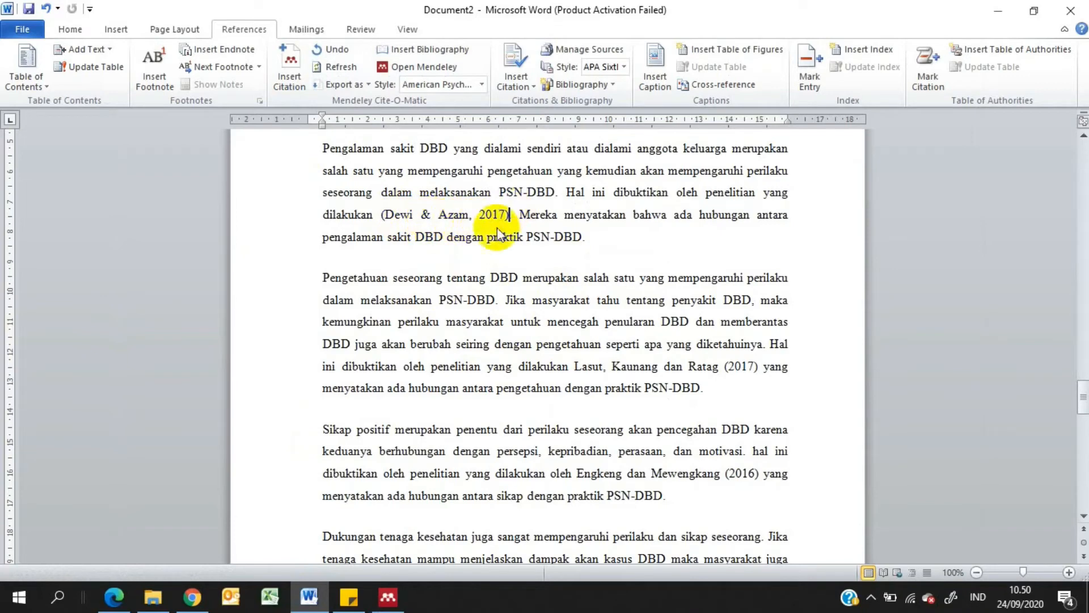
left_click(387, 216)
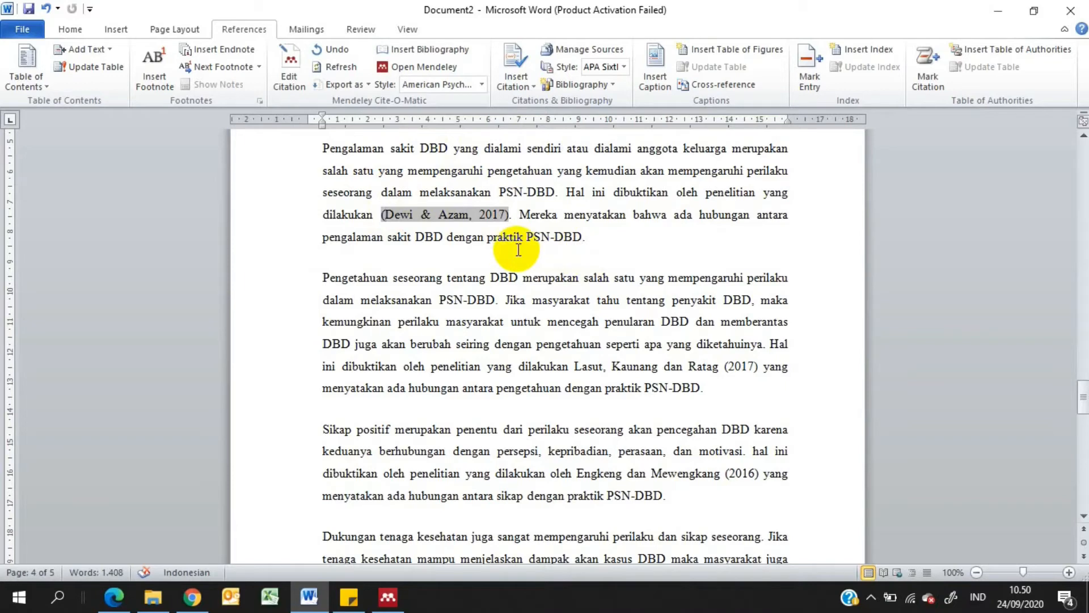
key("BackSpace")
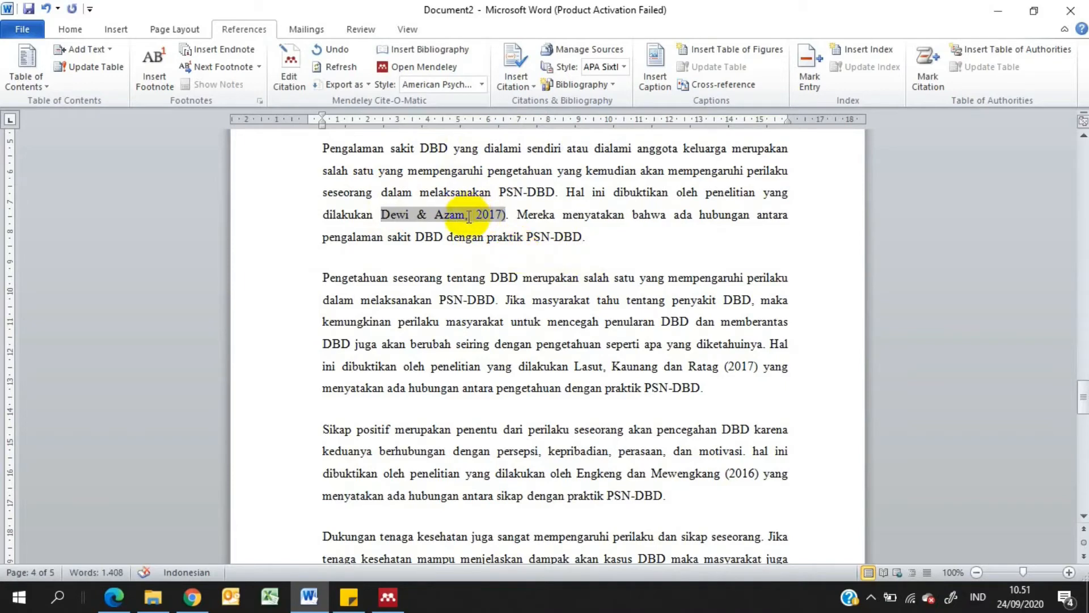
left_click(469, 216)
key("BackSpace")
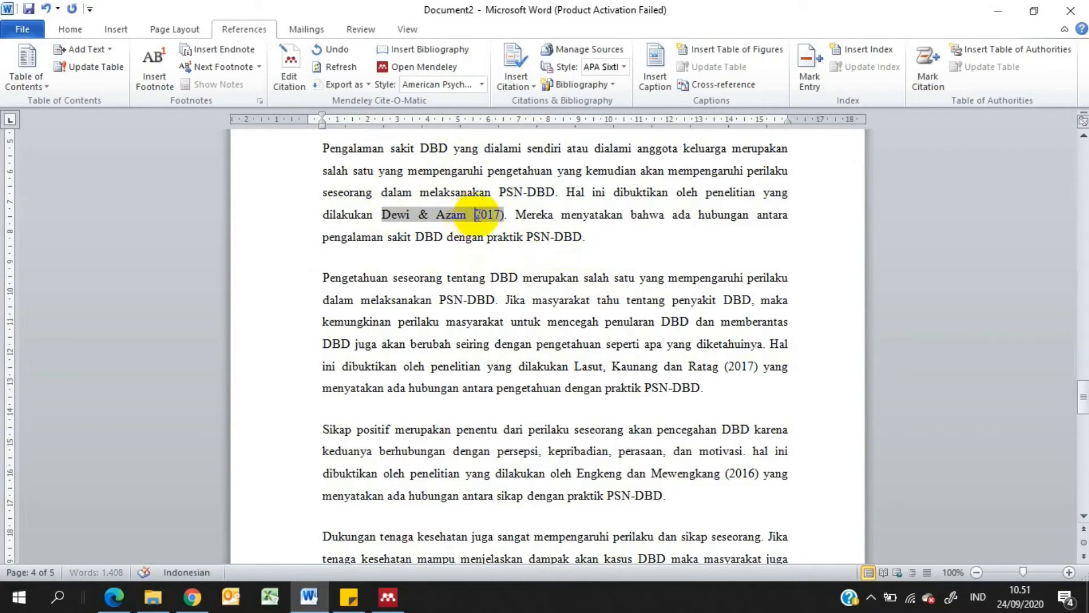
type("(")
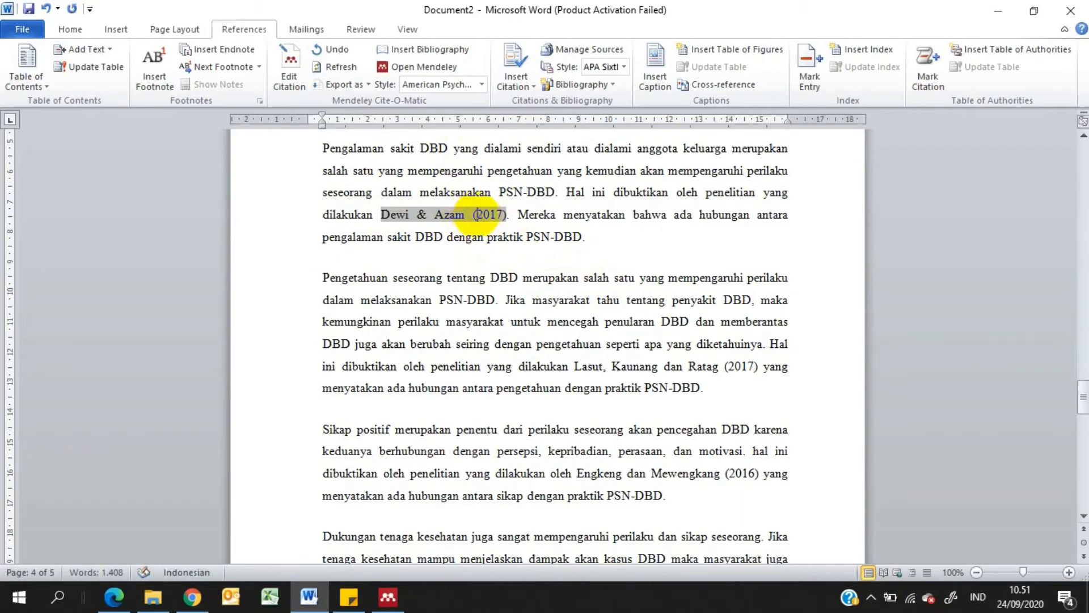
left_click(523, 217)
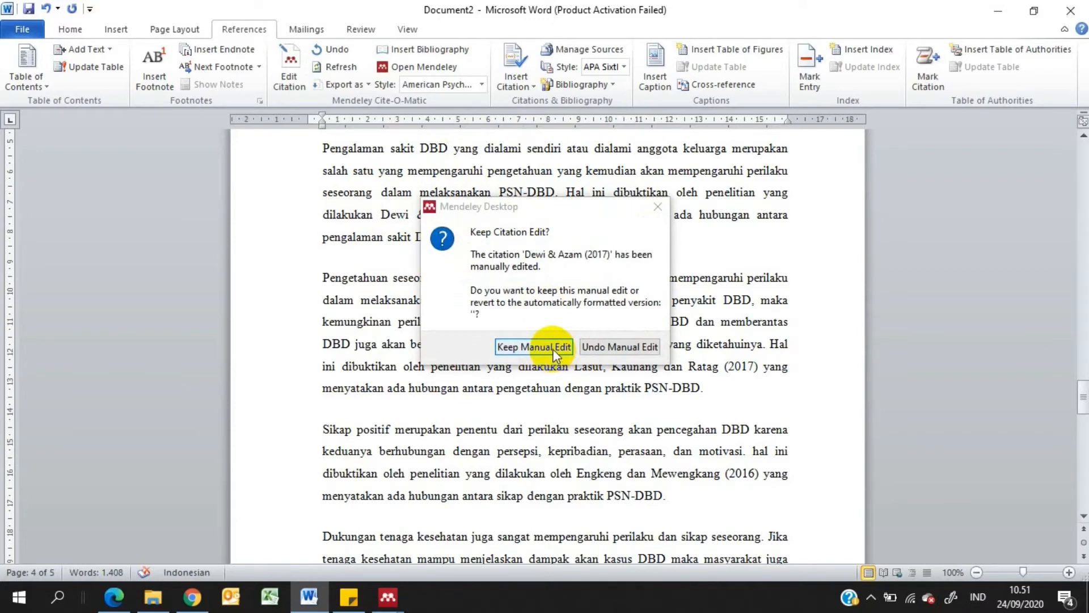
left_click(533, 347)
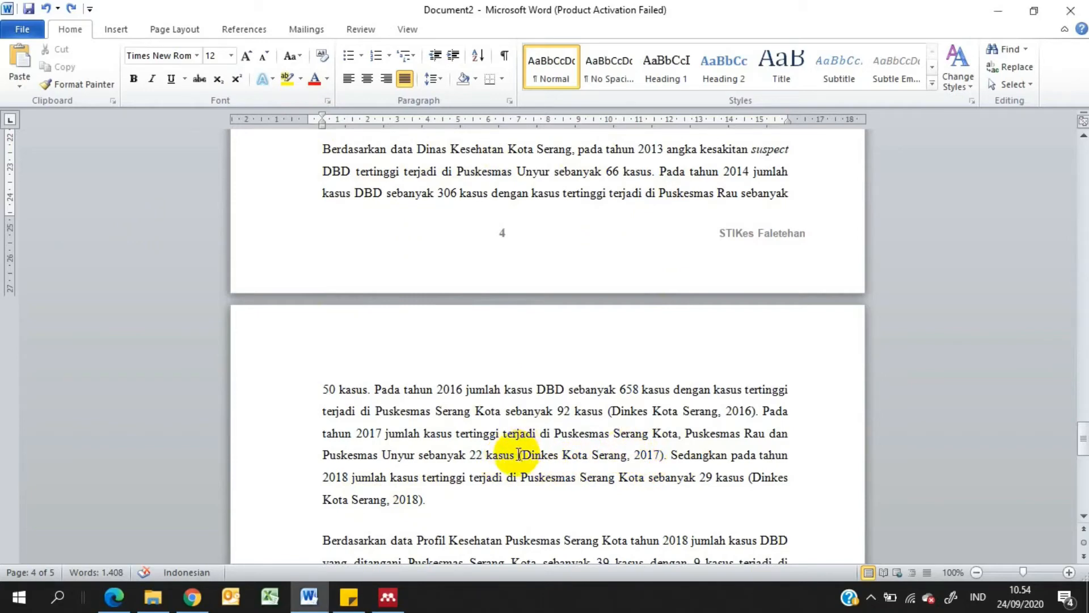
Delete the typed reference "(Dinkes Kota Serang, 2017)" after "22 kasus" in the paragraph on dengue cases
left_click_drag(518, 454, 661, 462)
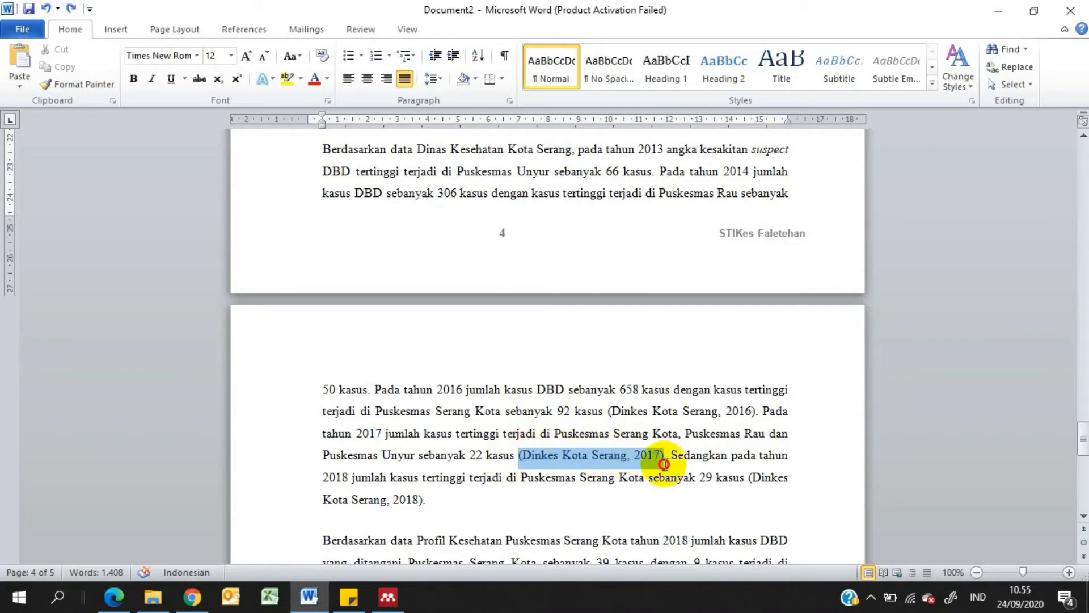
left_click(619, 457)
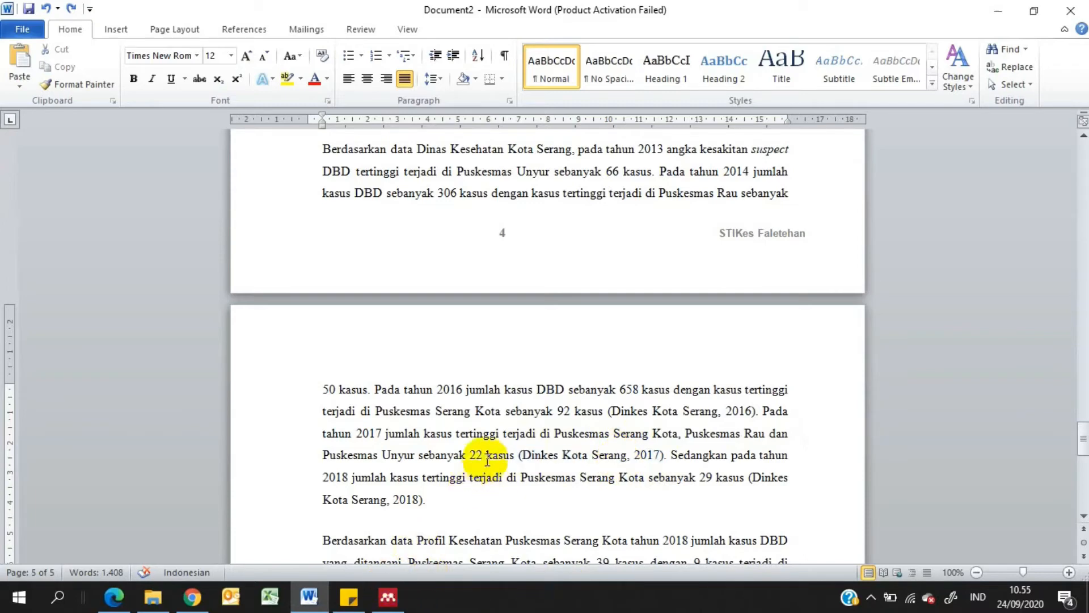
left_click_drag(518, 455, 665, 454)
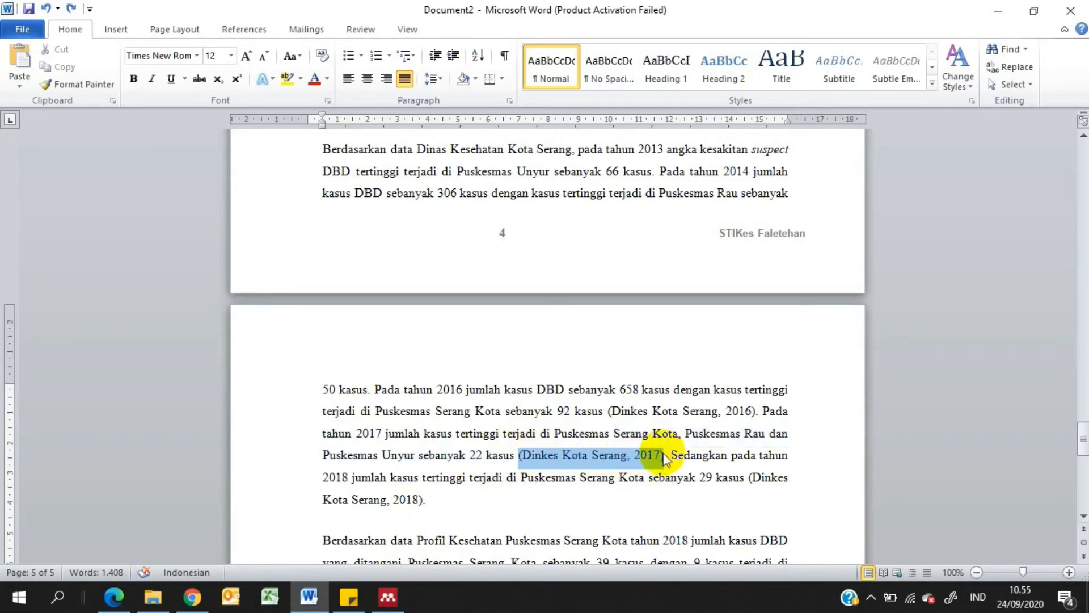
key("Delete")
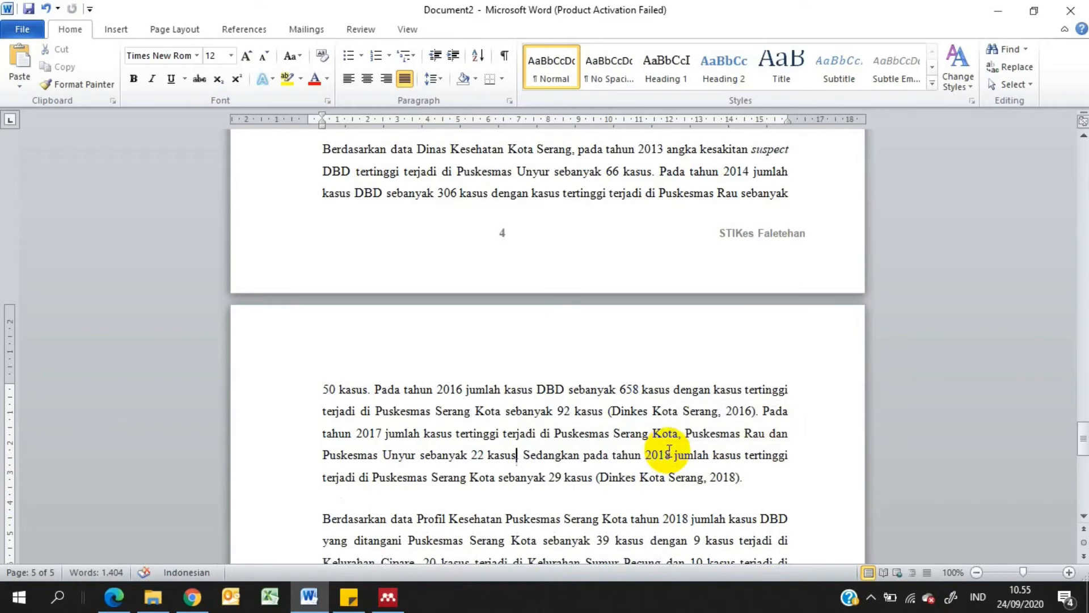
Switch to Mendeley Desktop and start a manual library entry with the document type Book
left_click(397, 590)
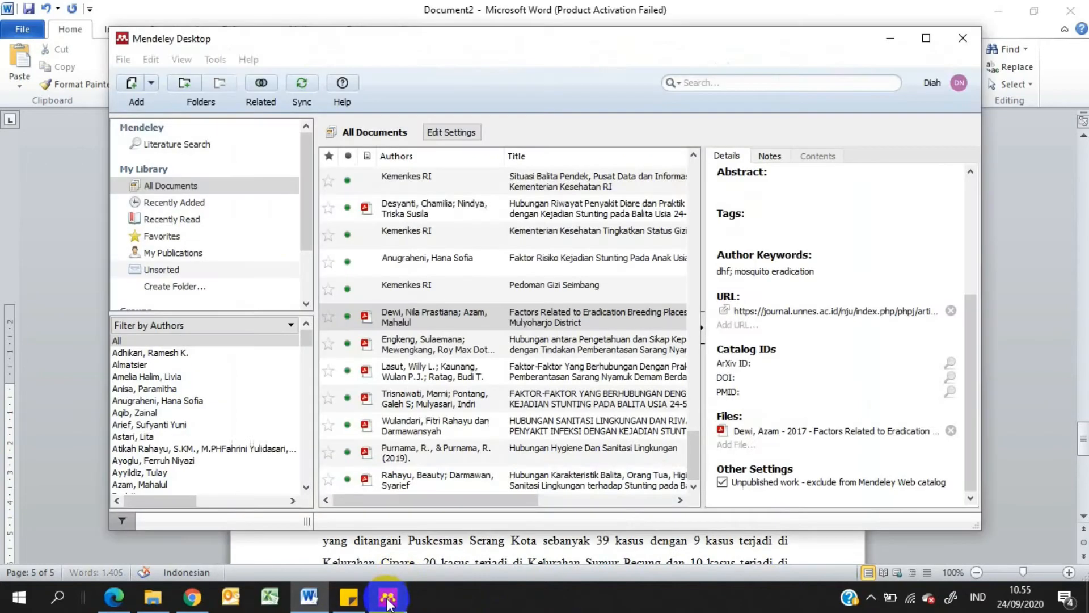
left_click(153, 82)
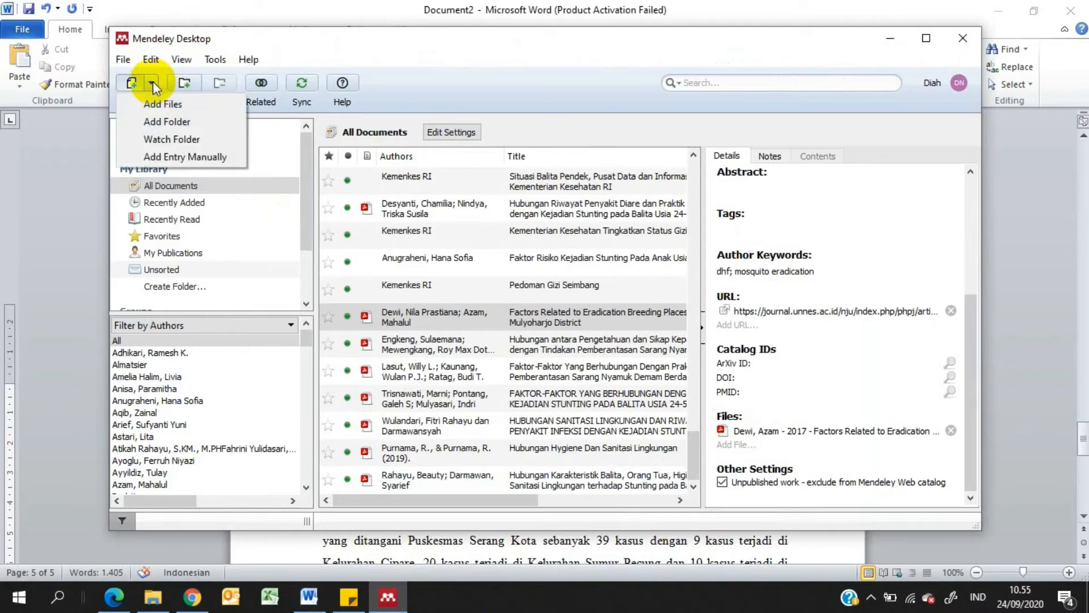
left_click(185, 157)
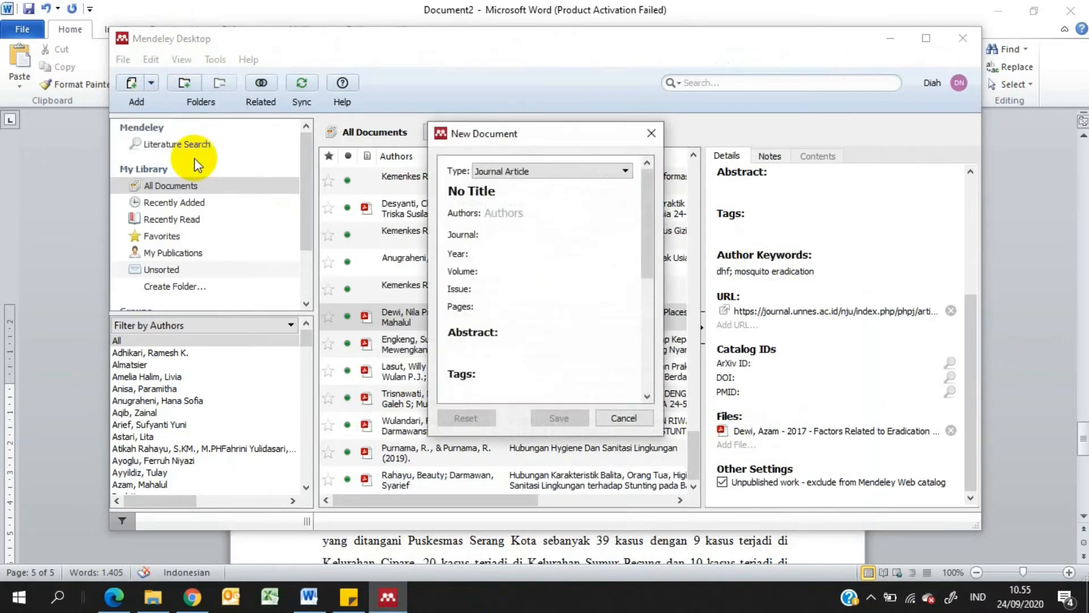
left_click(611, 171)
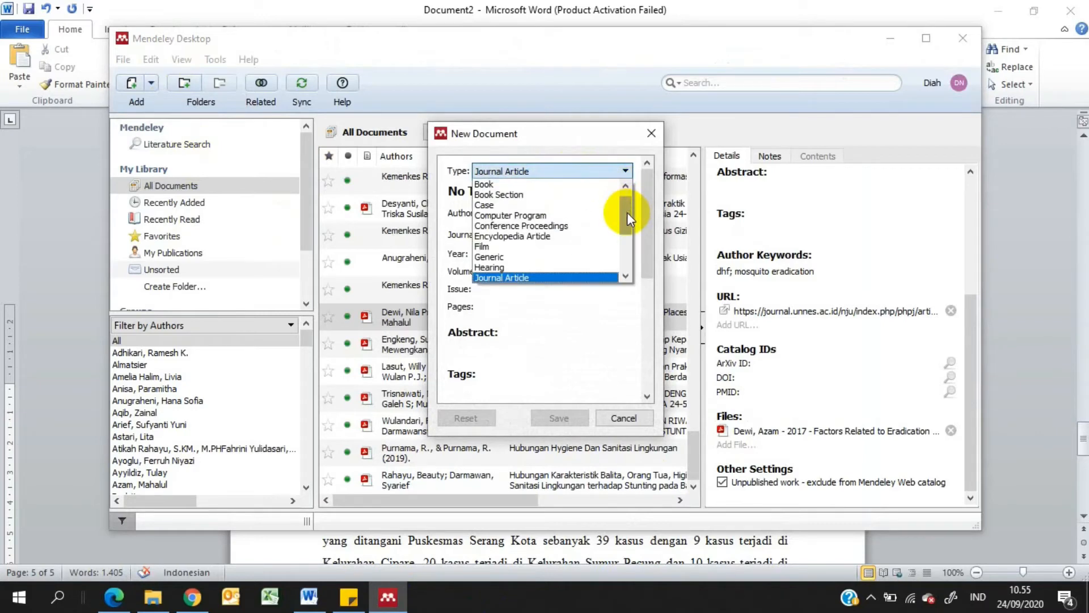
mouse_move(627, 213)
left_mouse_down()
mouse_move(618, 268)
mouse_move(640, 196)
mouse_move(559, 190)
mouse_move(548, 247)
left_mouse_up()
left_click_drag(631, 208, 565, 252)
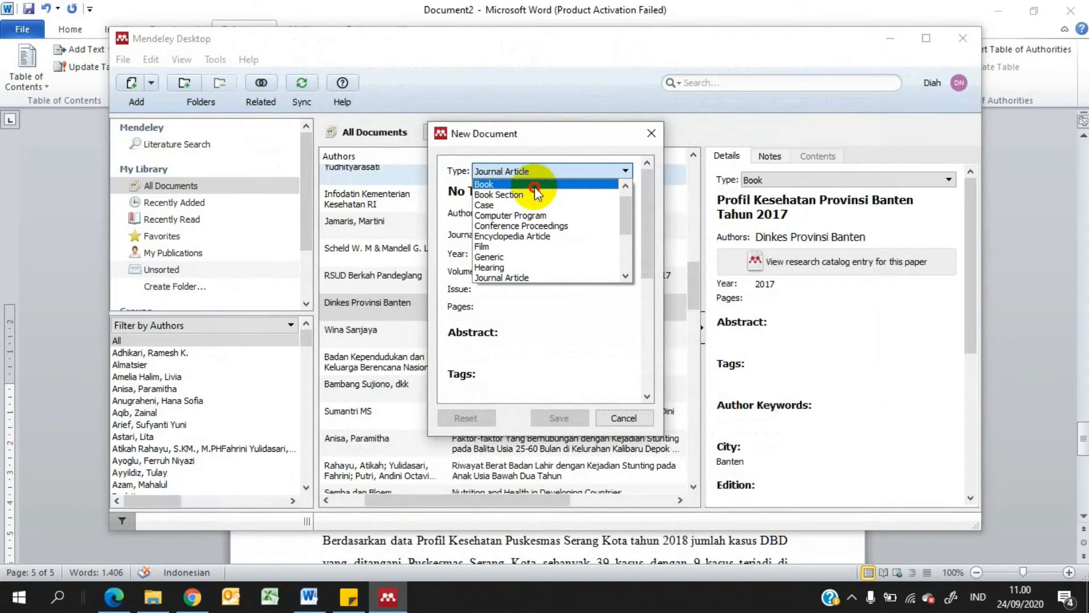
left_click(534, 185)
Replace the placeholder title of the new book entry with "Profil Kesehatan Kota Serang Tahun 2017"
left_click(526, 191)
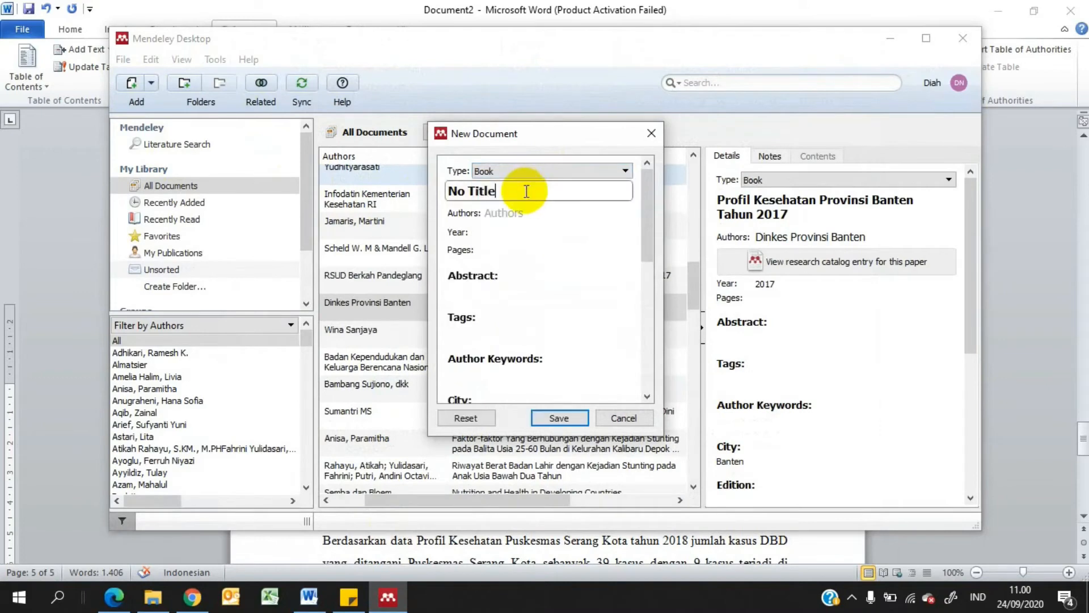
left_click_drag(526, 191, 397, 195)
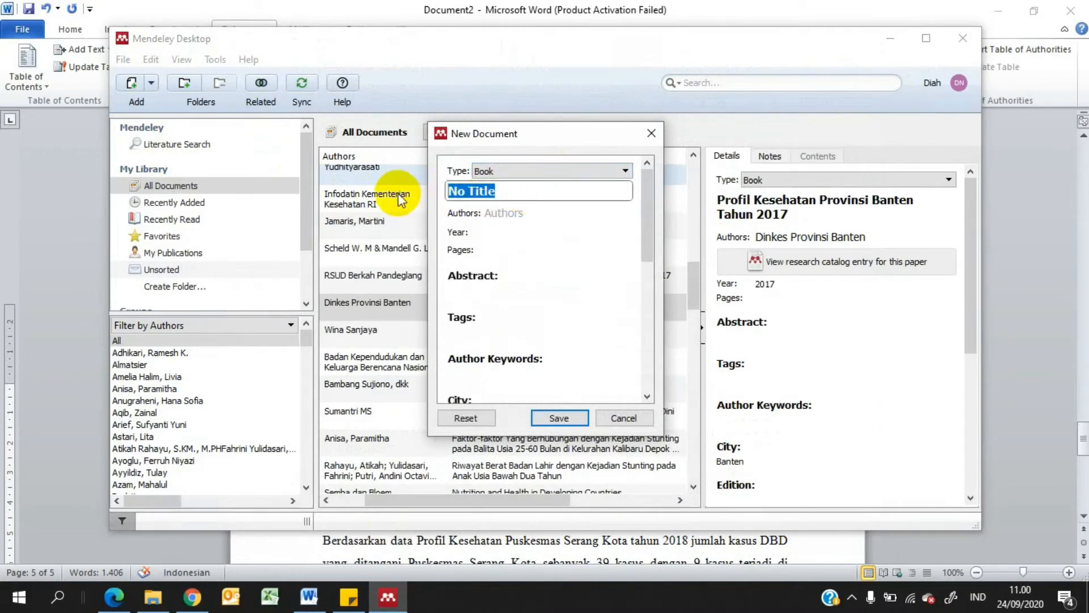
type("Prof")
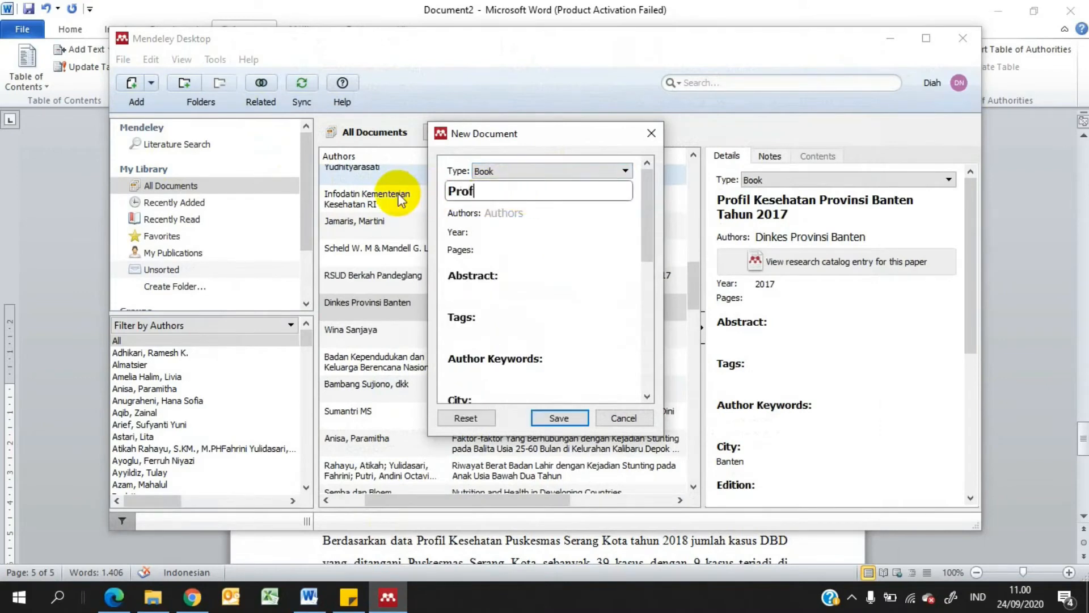
type("il Kes")
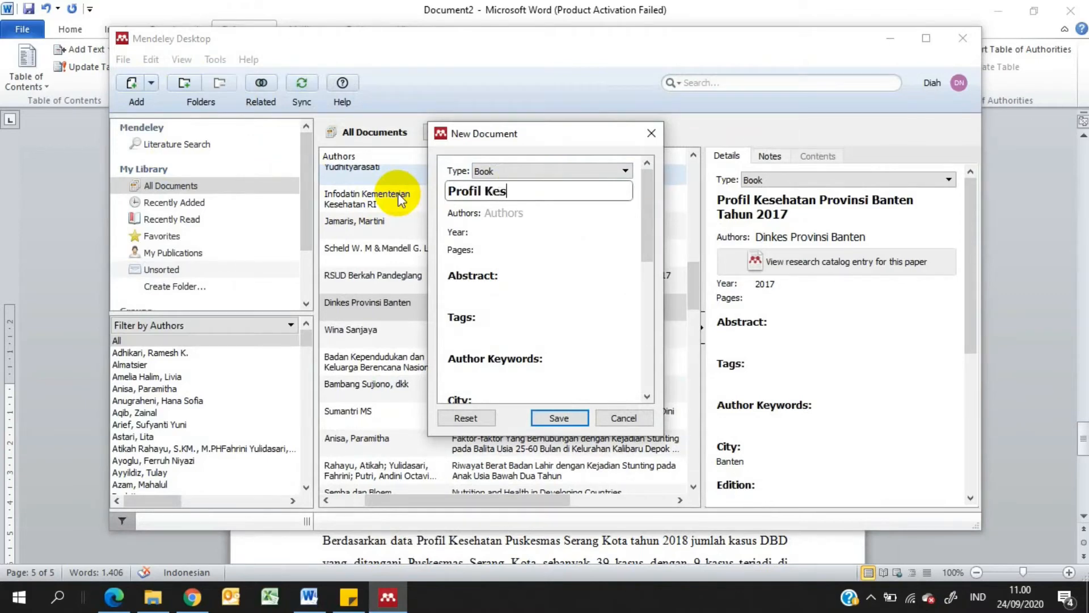
type("ehatan Kota Serang Tahun 2017")
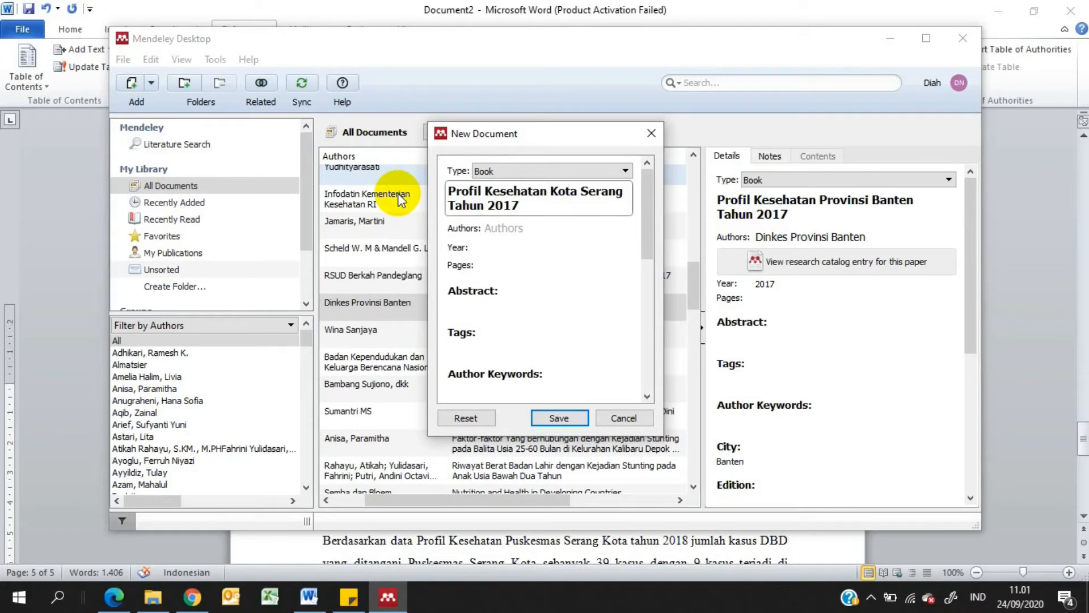
Enter "Dinas Kesehatan Kota Serang" as the author of the new book entry
left_click(549, 228)
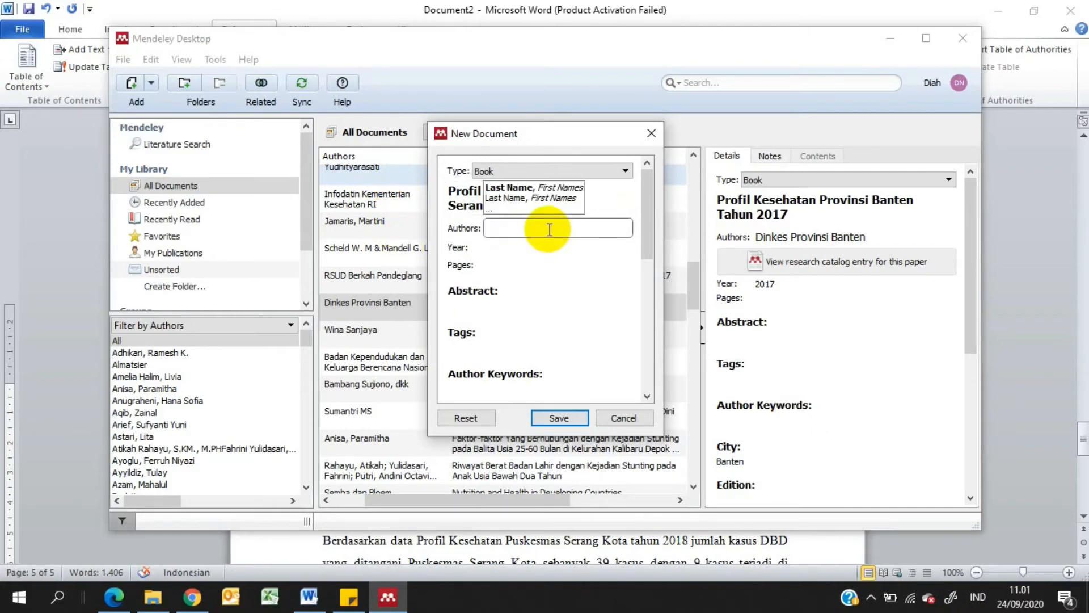
type("Dinas ")
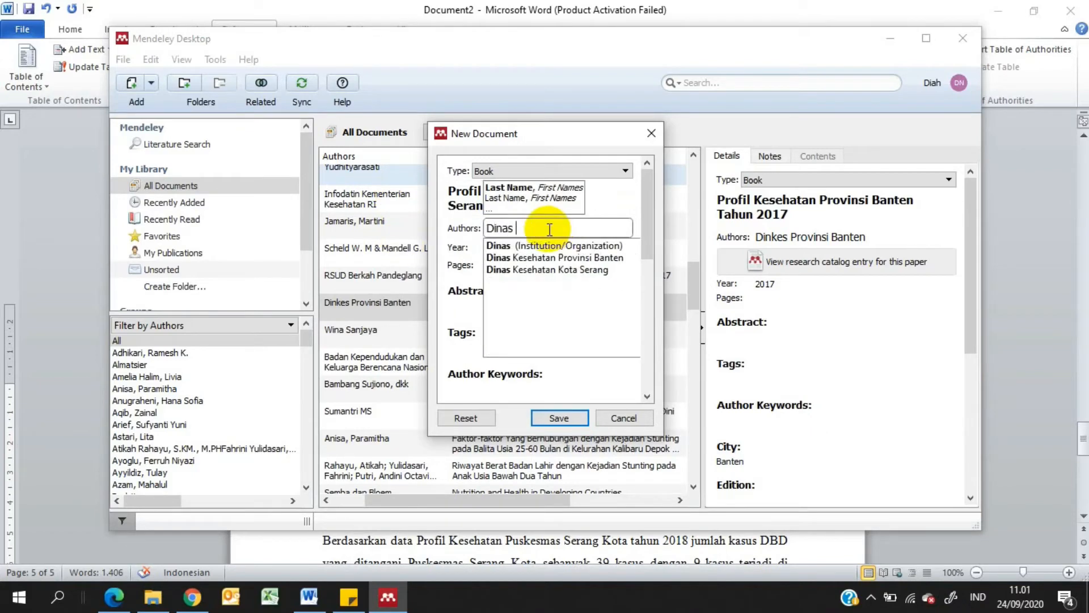
type("Kesehara")
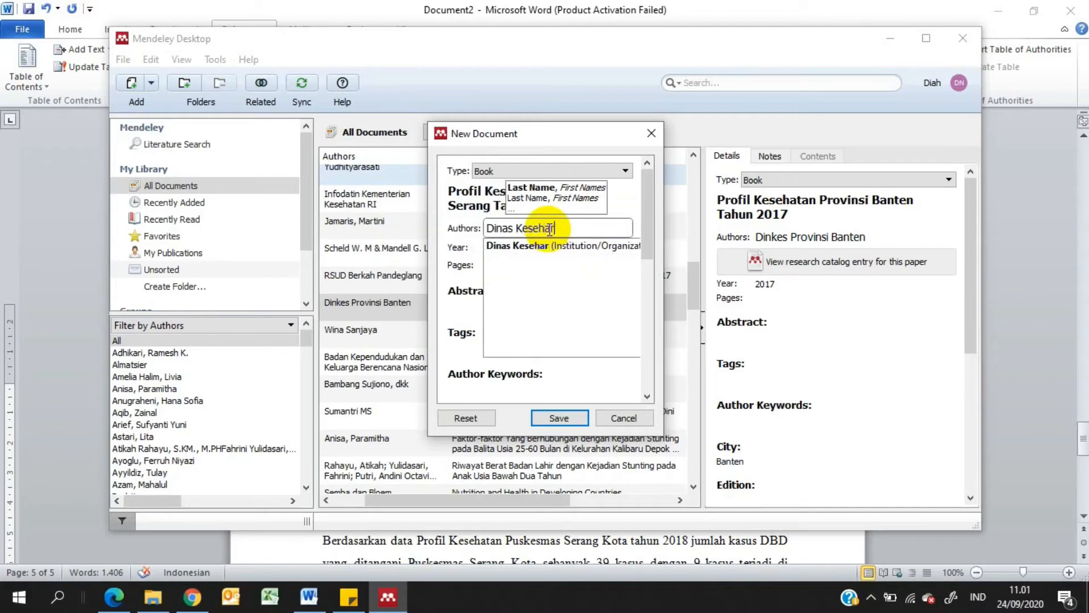
key("BackSpace")
key("BackSpace")
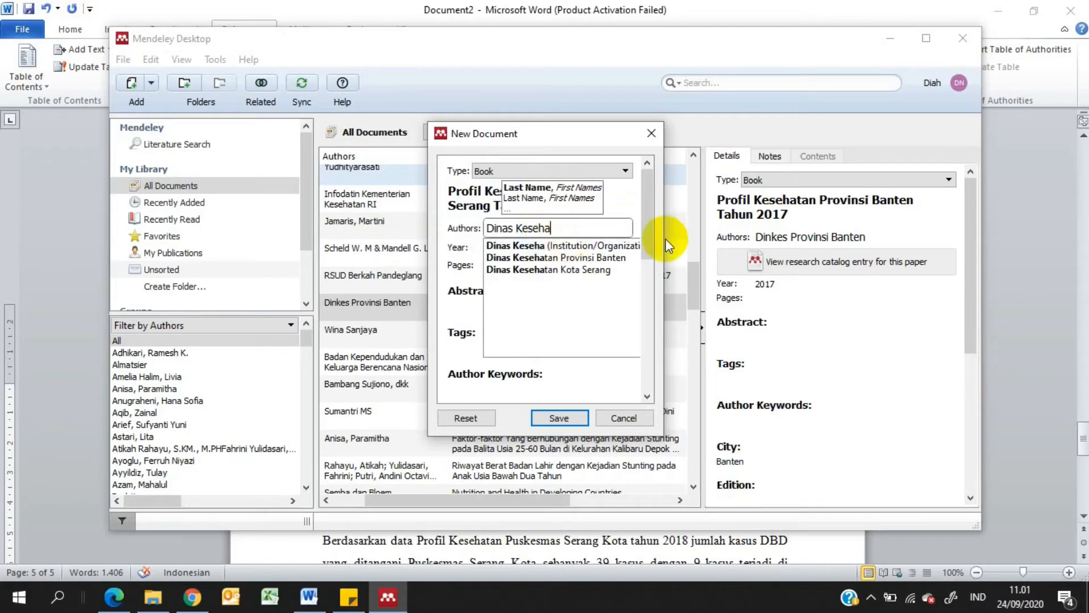
type("tan Kot")
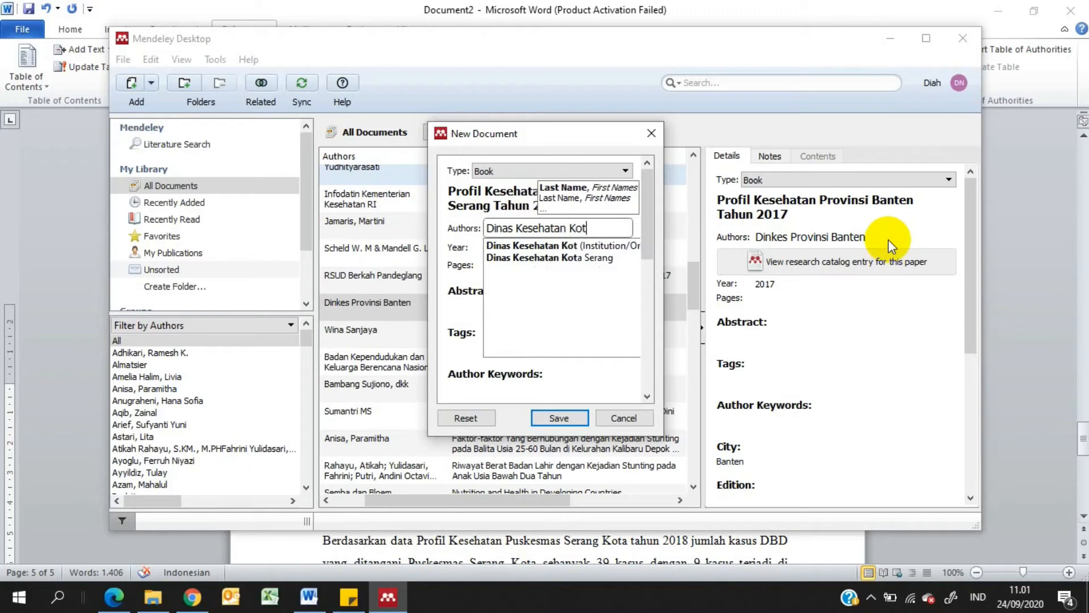
type("a Serang")
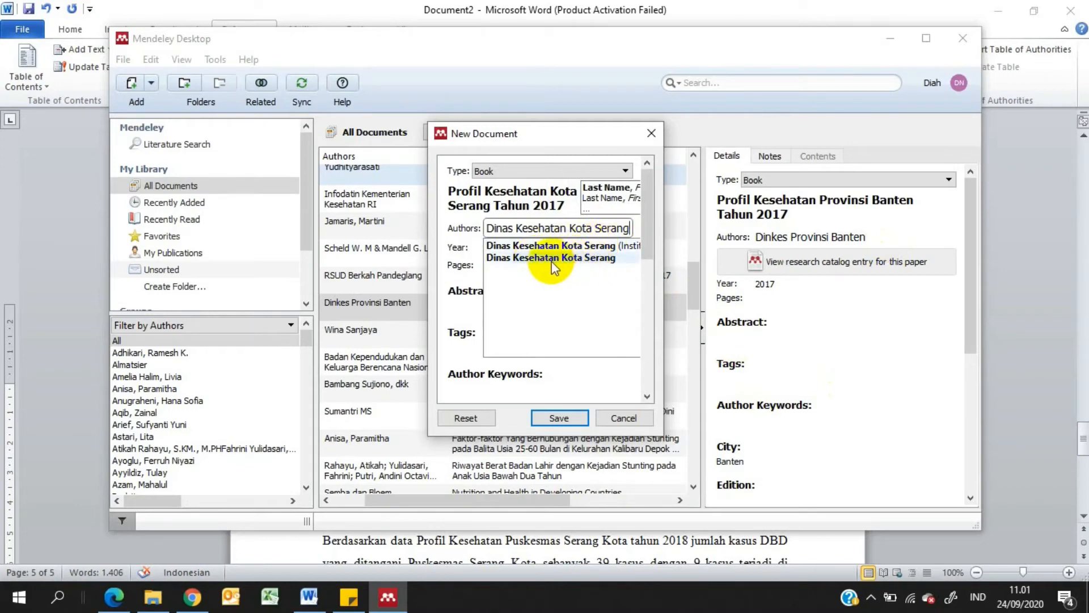
left_click(559, 249)
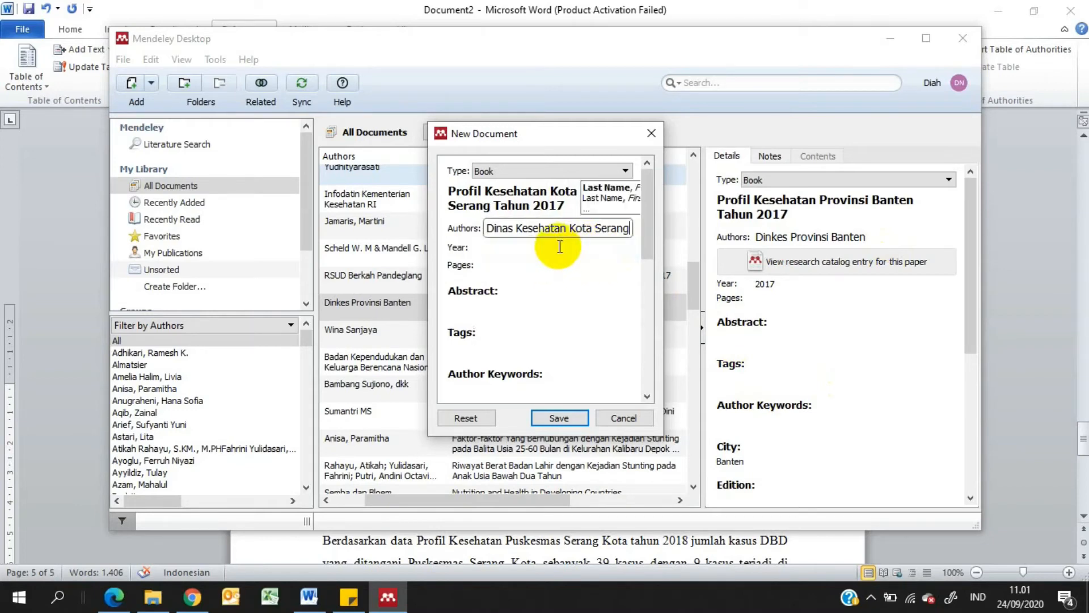
Set the new book entry's year to 2017 and its city to Serang
left_click(522, 247)
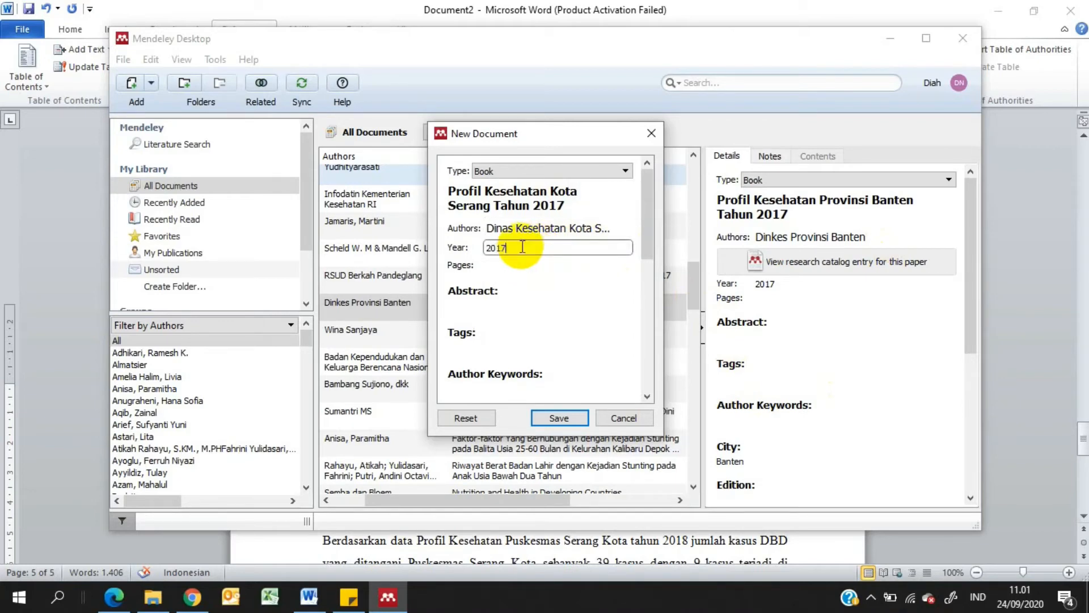
left_click_drag(648, 216, 588, 274)
left_click(531, 265)
type("Ser")
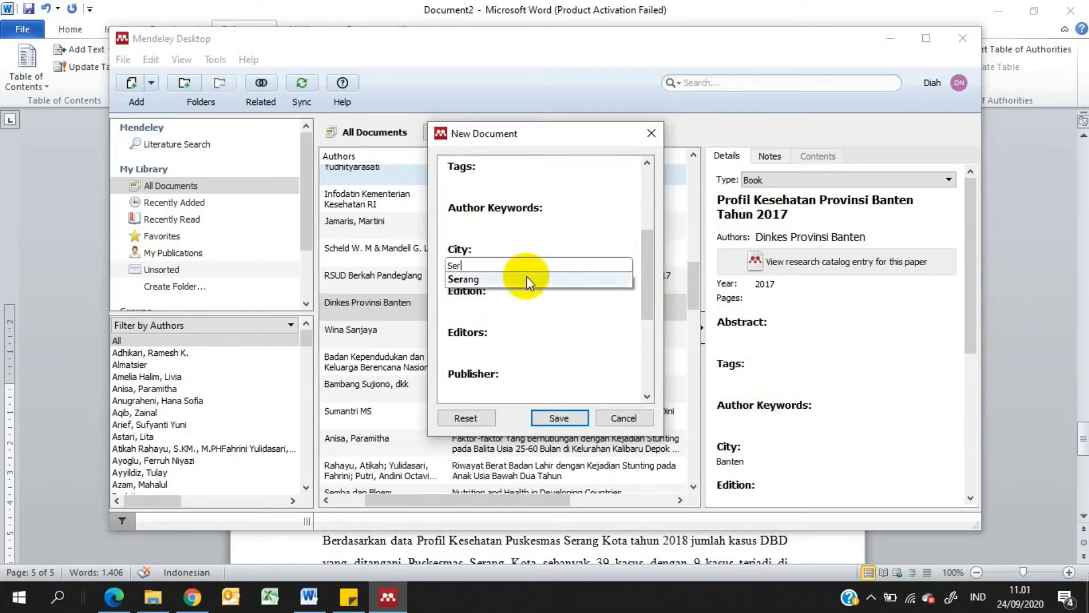
left_click(526, 277)
Set the publisher of the new book entry to "Dinas Kesehatan Kota Serang"
left_click_drag(649, 273, 642, 302)
left_click(494, 314)
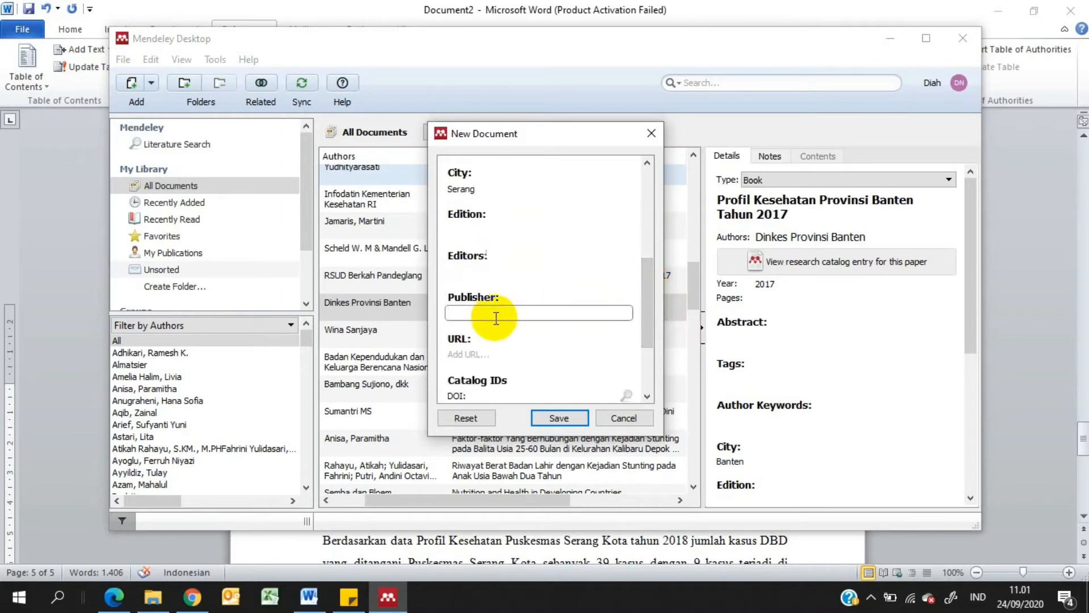
type("Dinas K")
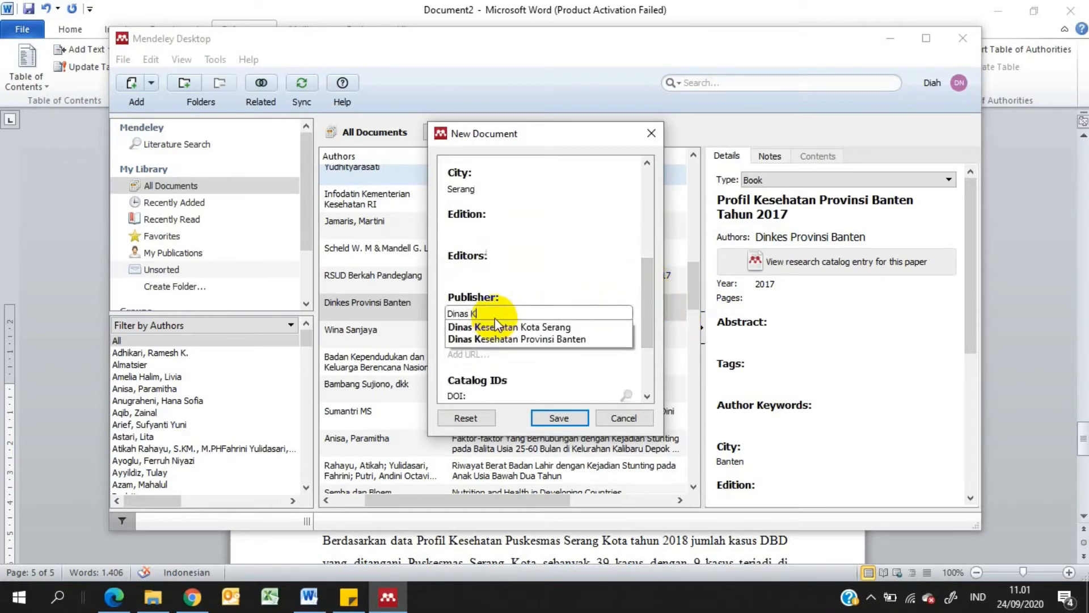
left_click(500, 327)
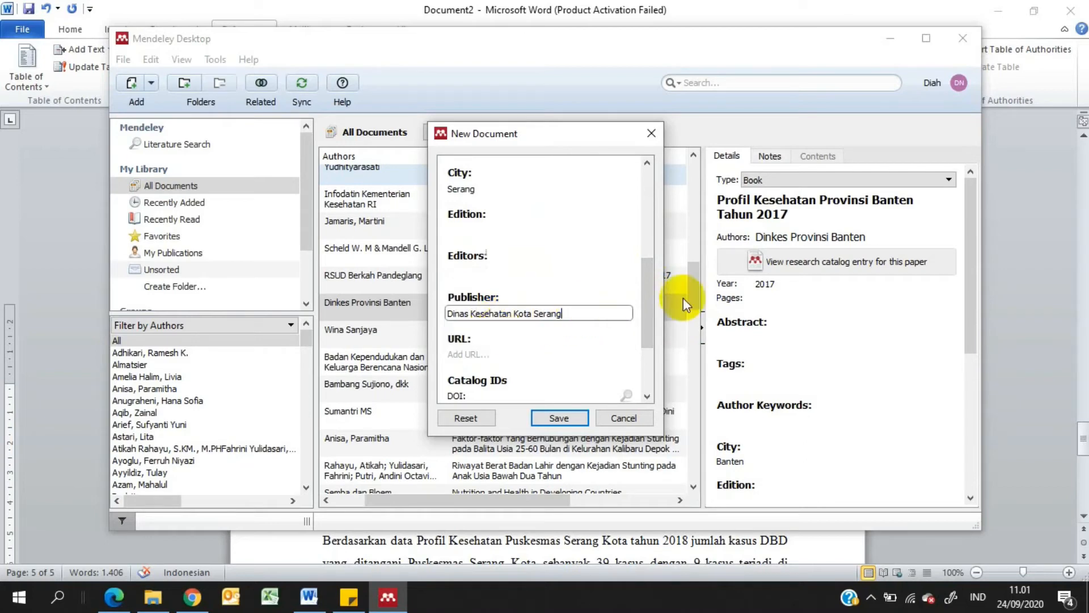
left_click_drag(649, 278, 638, 306)
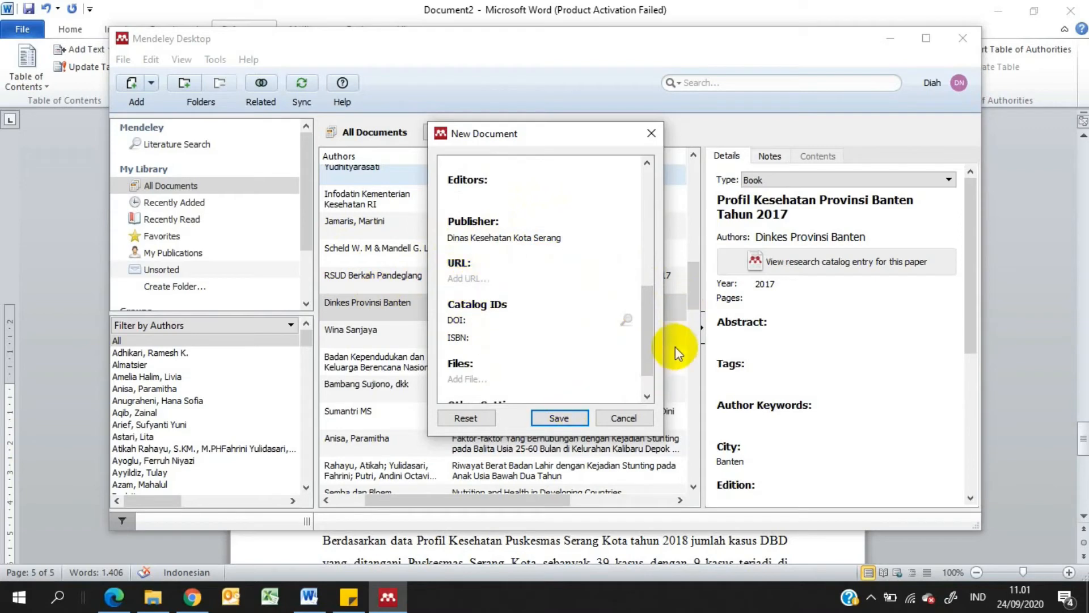
left_click_drag(651, 319, 642, 330)
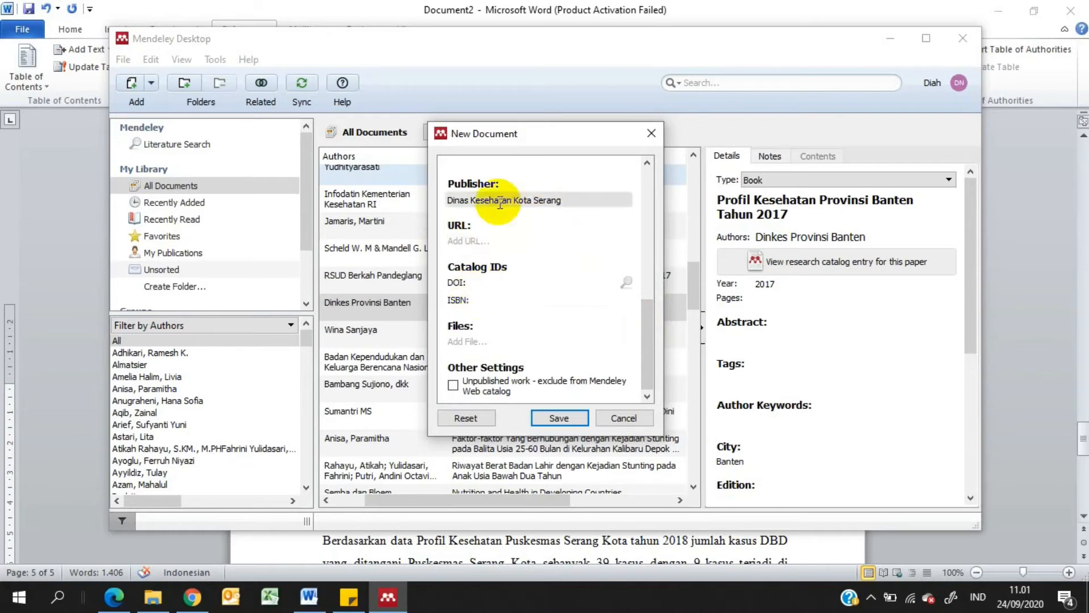
Save the new book entry and cite the 2017 "Dinas Kesehatan Kota Serang" source in the Word document after "22 kasus"
left_click(566, 417)
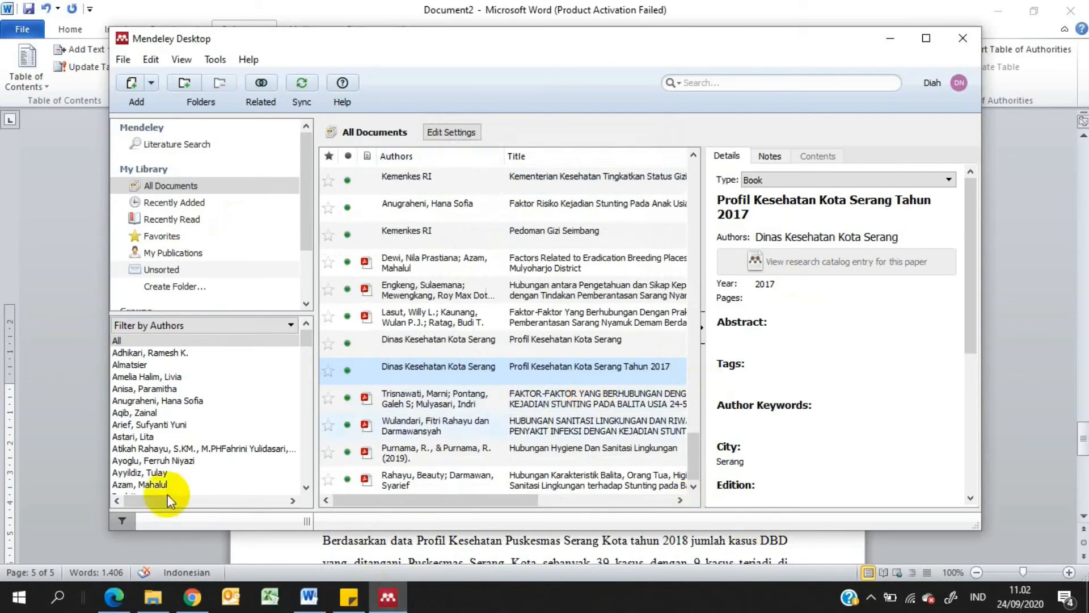
left_click(309, 597)
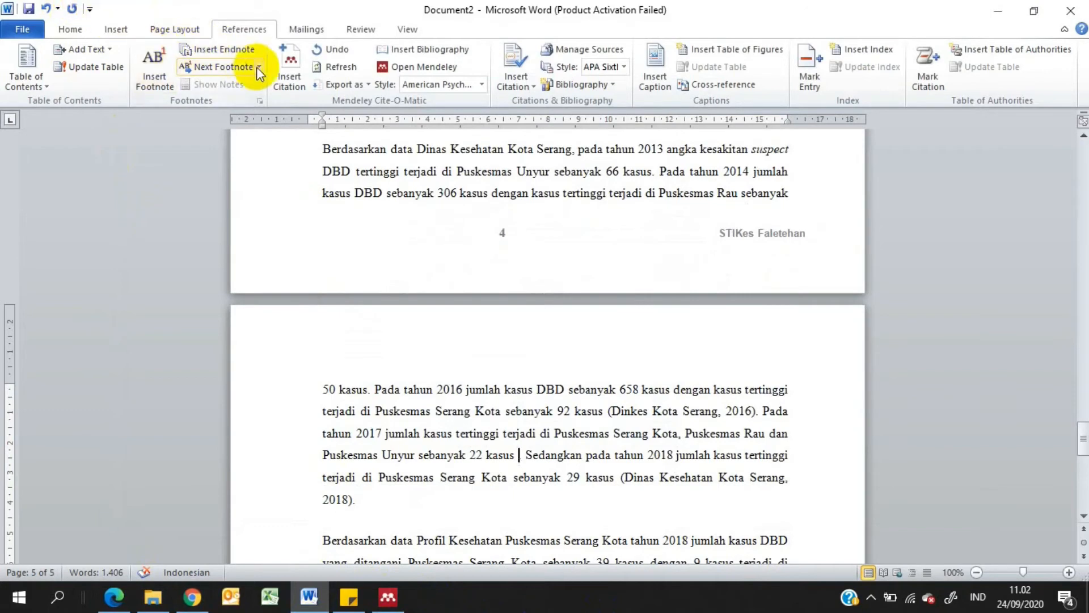
left_click(289, 66)
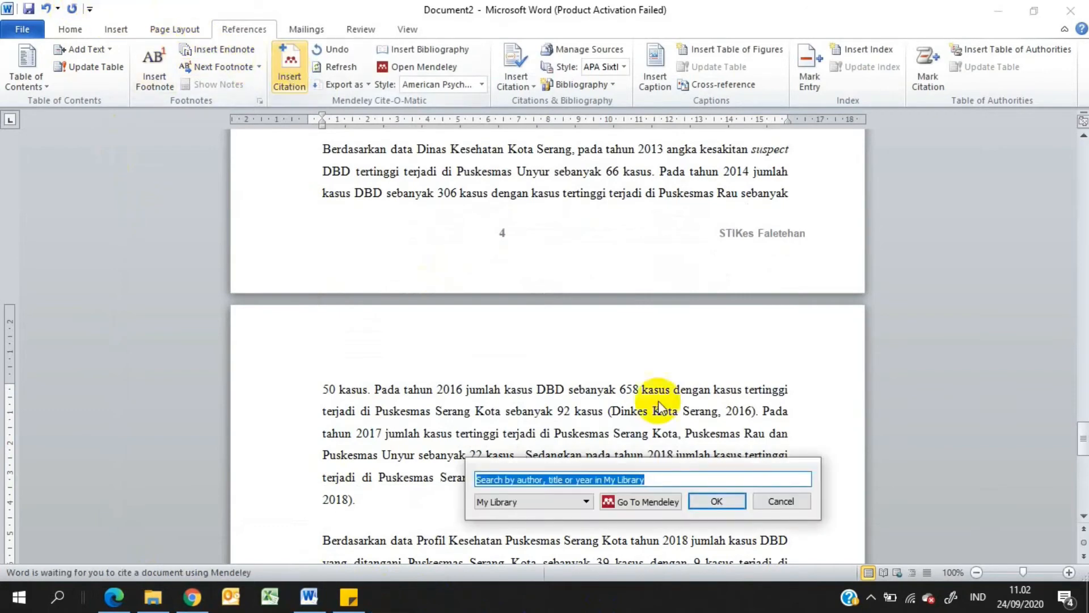
type("dinas ")
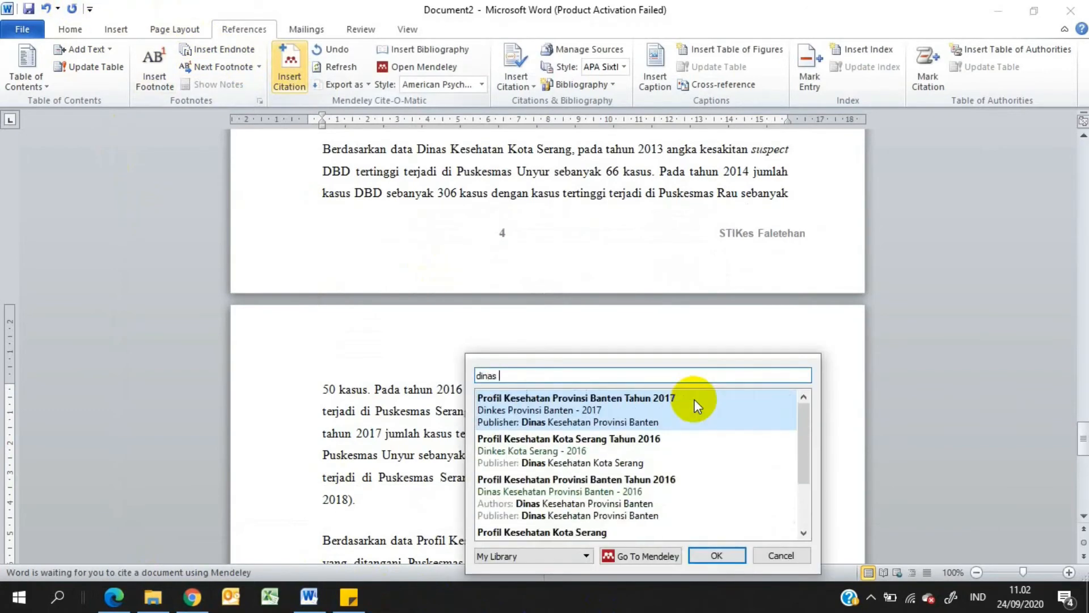
type("kesehatan ko")
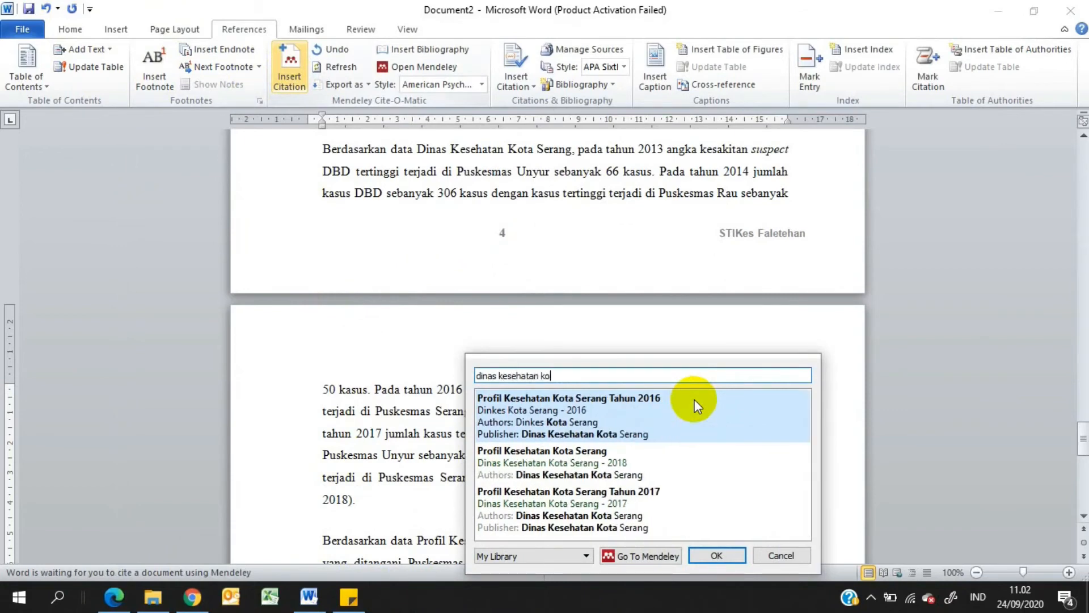
type("ta sera")
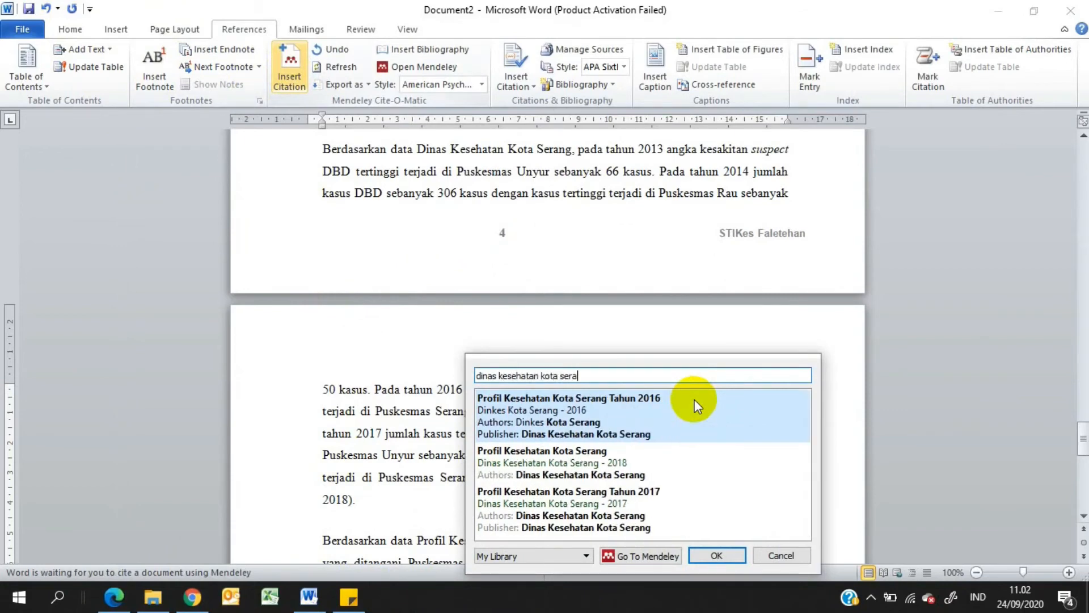
left_click(600, 504)
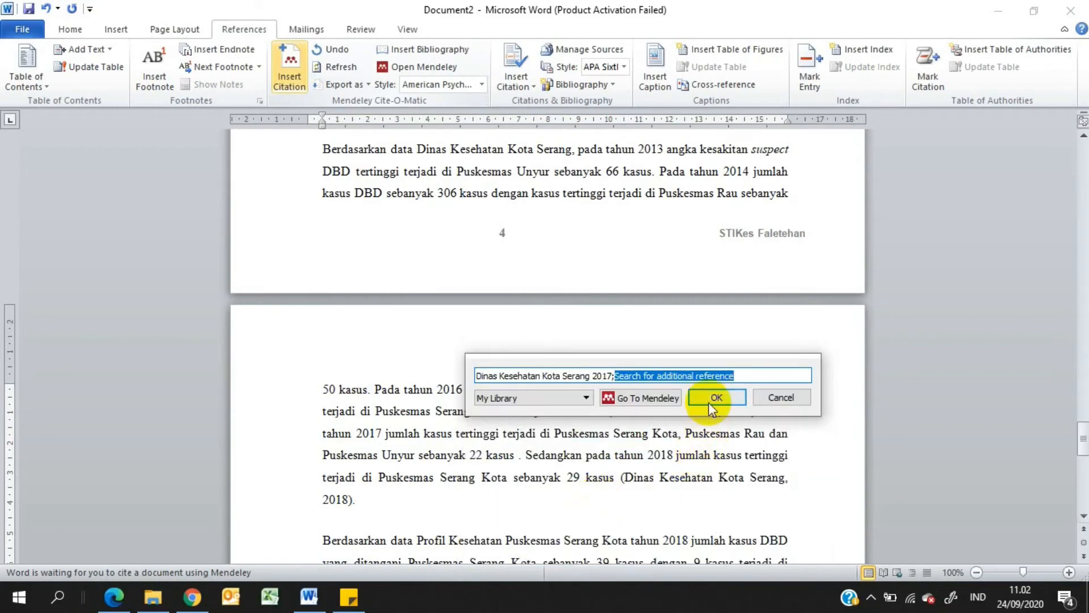
left_click(711, 399)
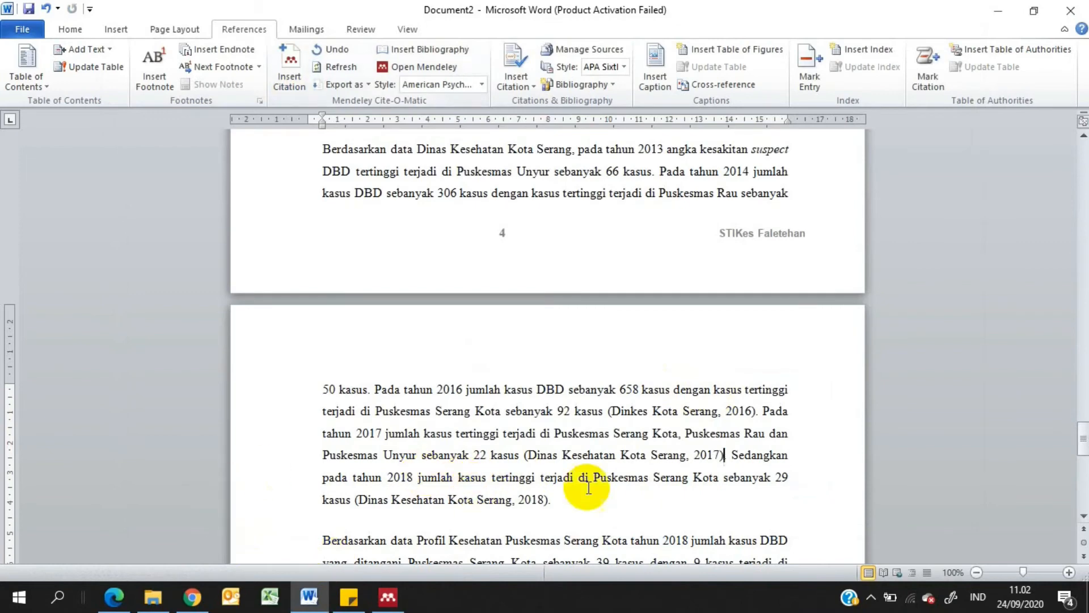
Examine the 2017 and 2018 "Dinas Kesehatan Kota Serang" citations and the page 2 passage beginning with "Menurut"
left_click(652, 458)
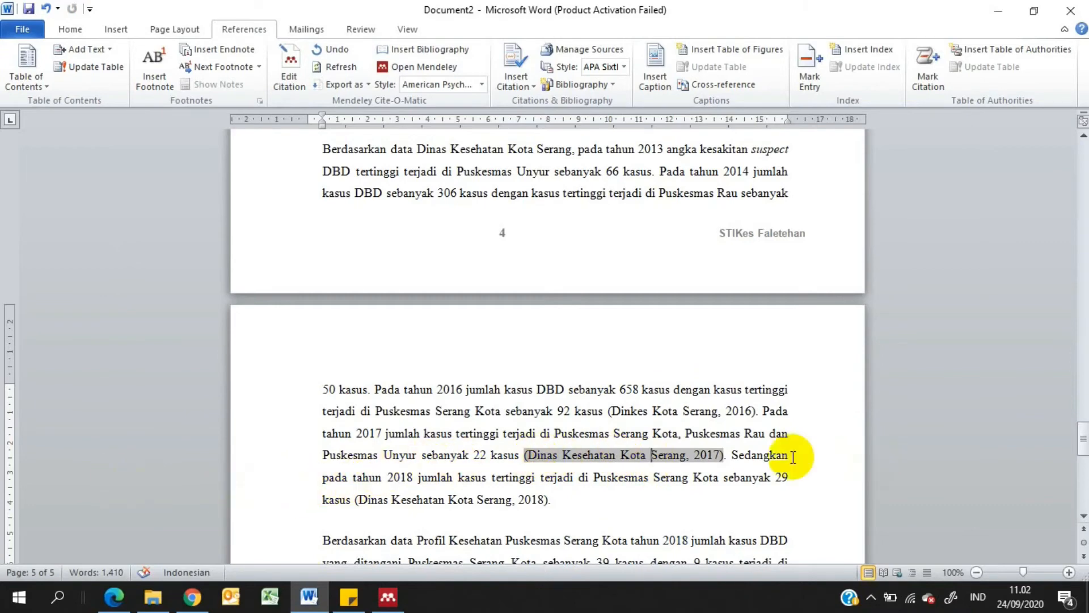
left_click(764, 457)
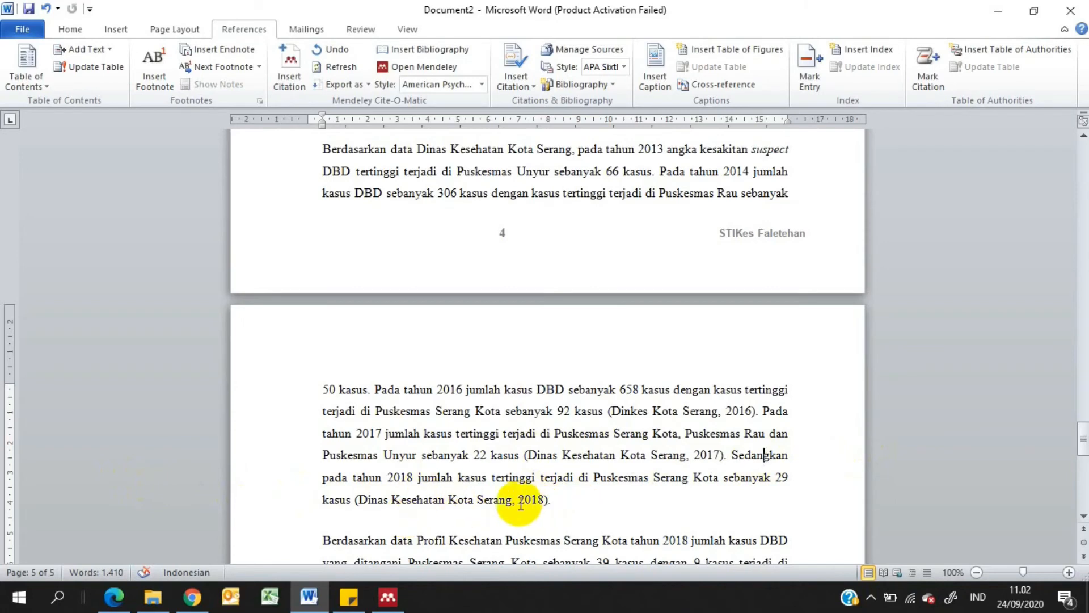
left_click(500, 497)
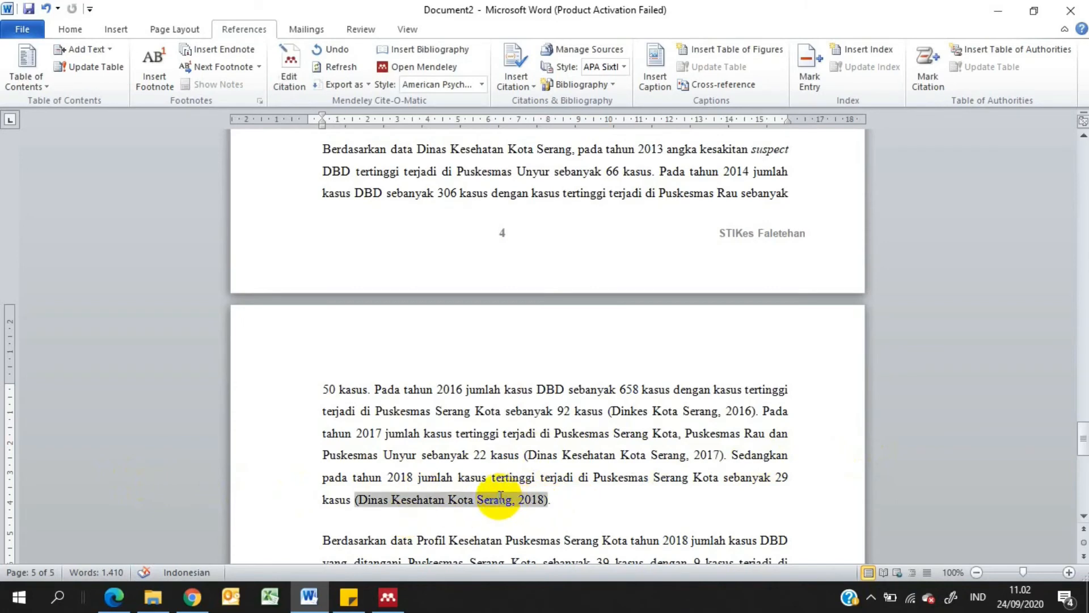
left_click(721, 460)
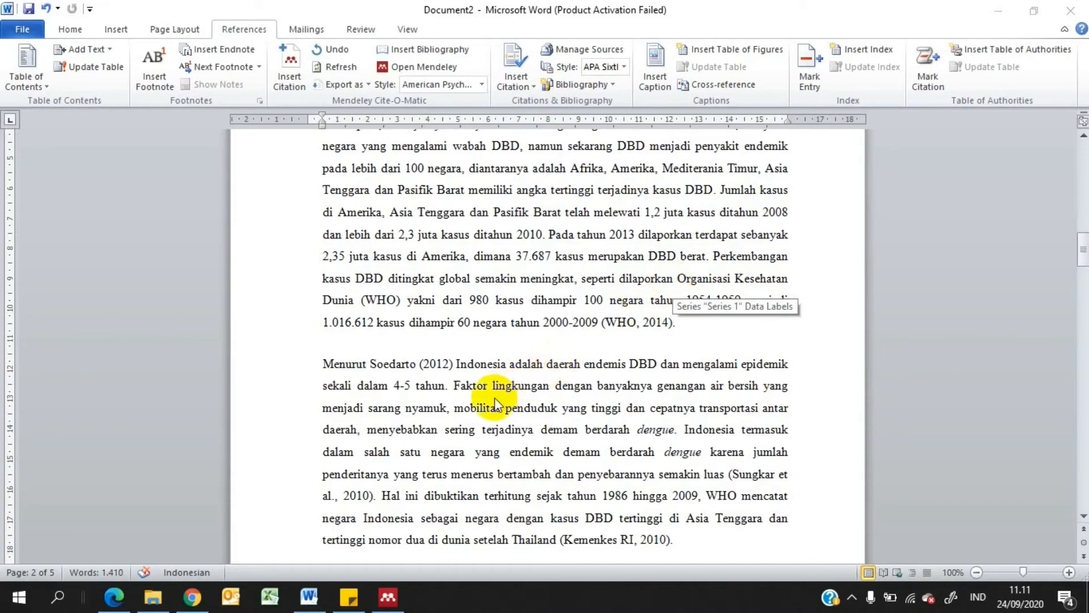
left_click(327, 363)
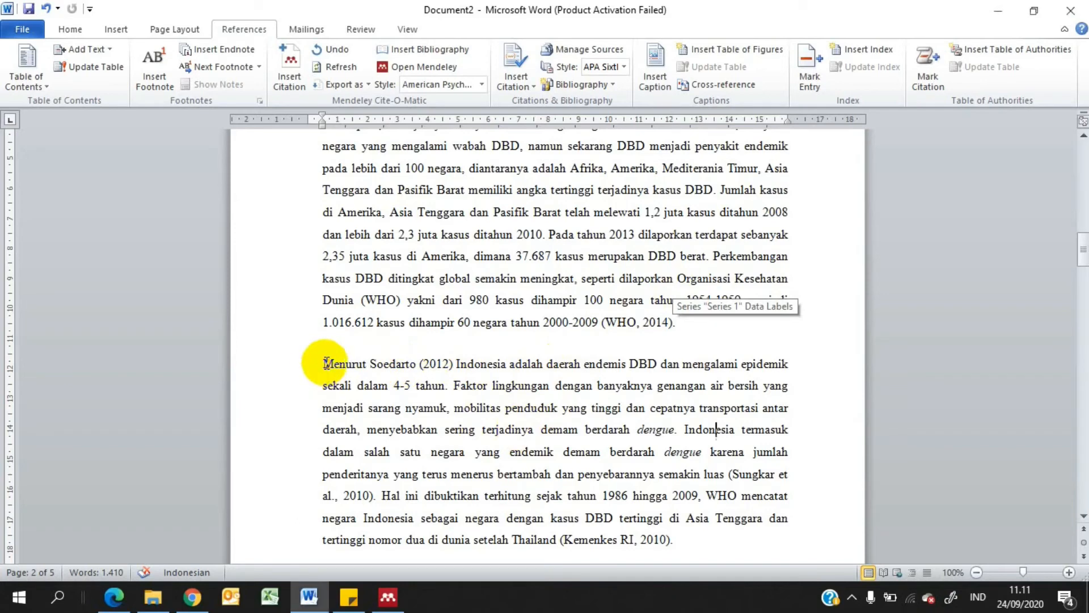
left_click_drag(323, 363, 684, 432)
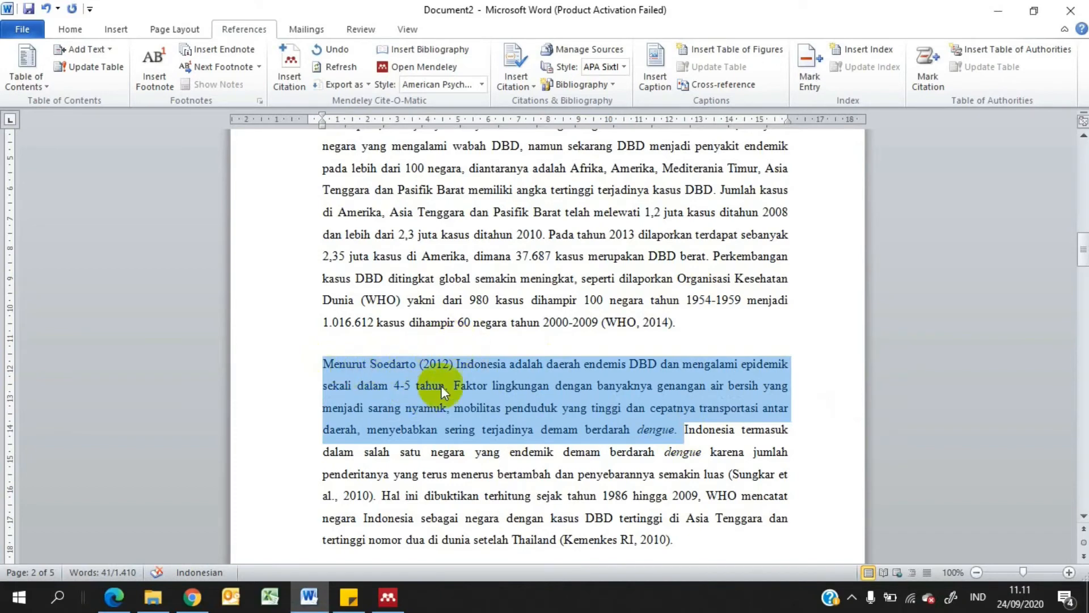
left_click(454, 362)
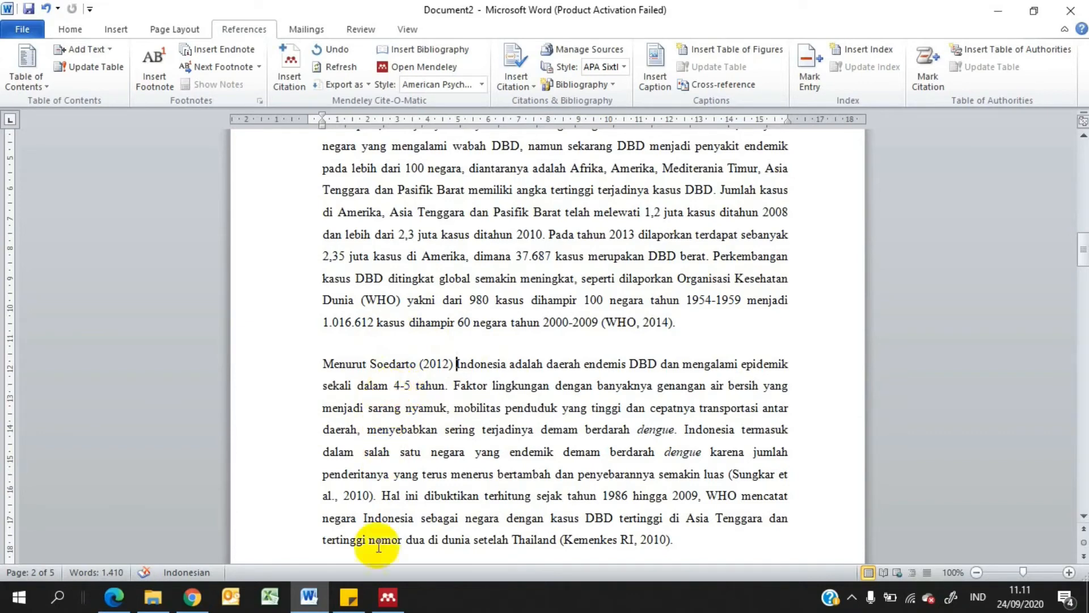
mouse_move(385, 596)
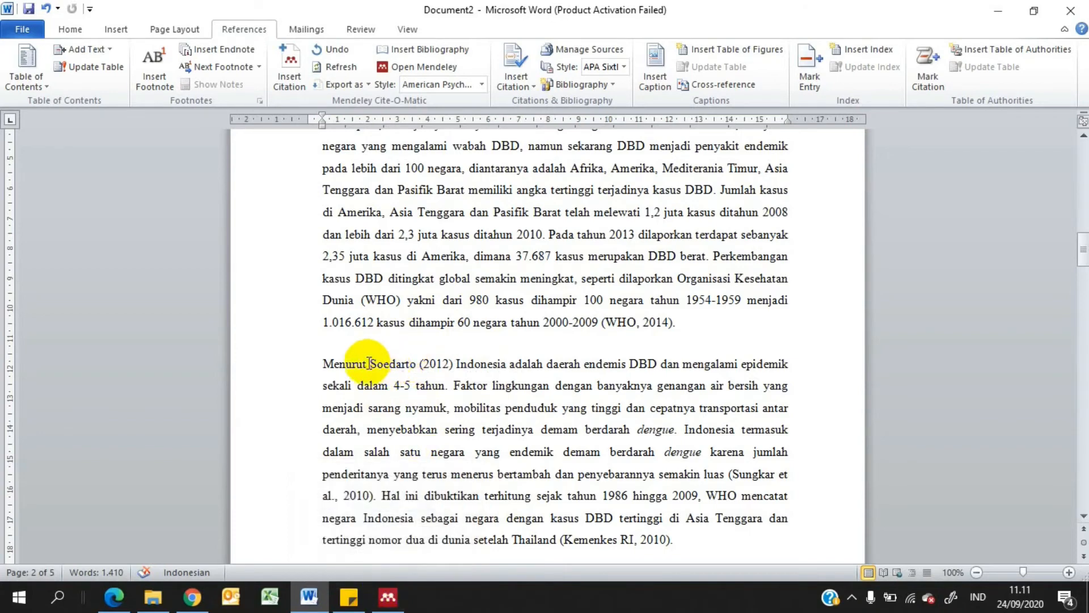
Delete the author and year 2012 after "Menurut" on page 2 and start a Mendeley citation there, switching to the Mendeley library
left_click_drag(369, 363, 456, 370)
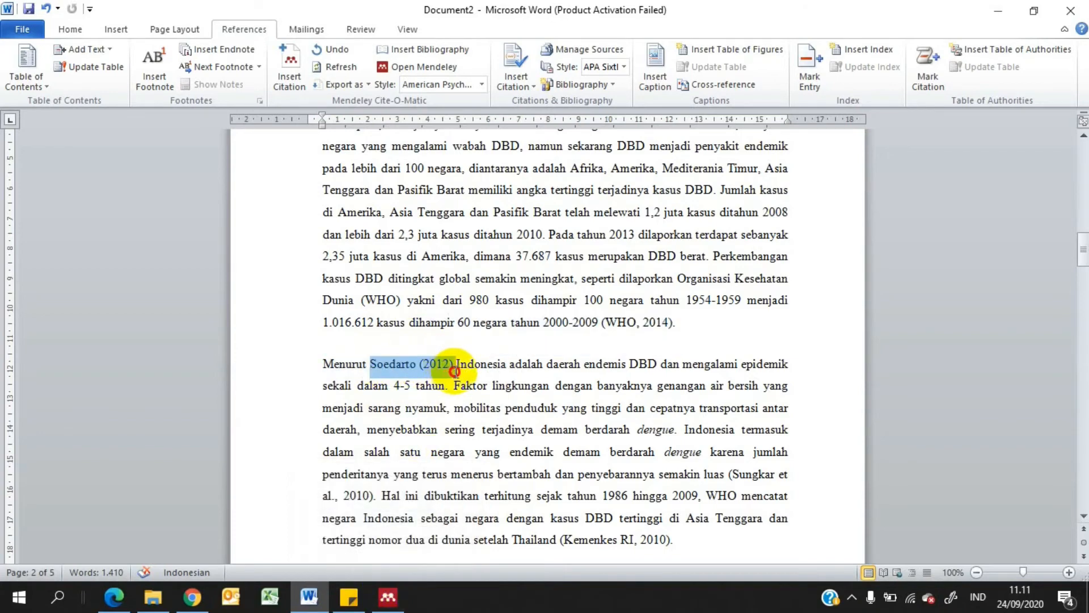
key("Delete")
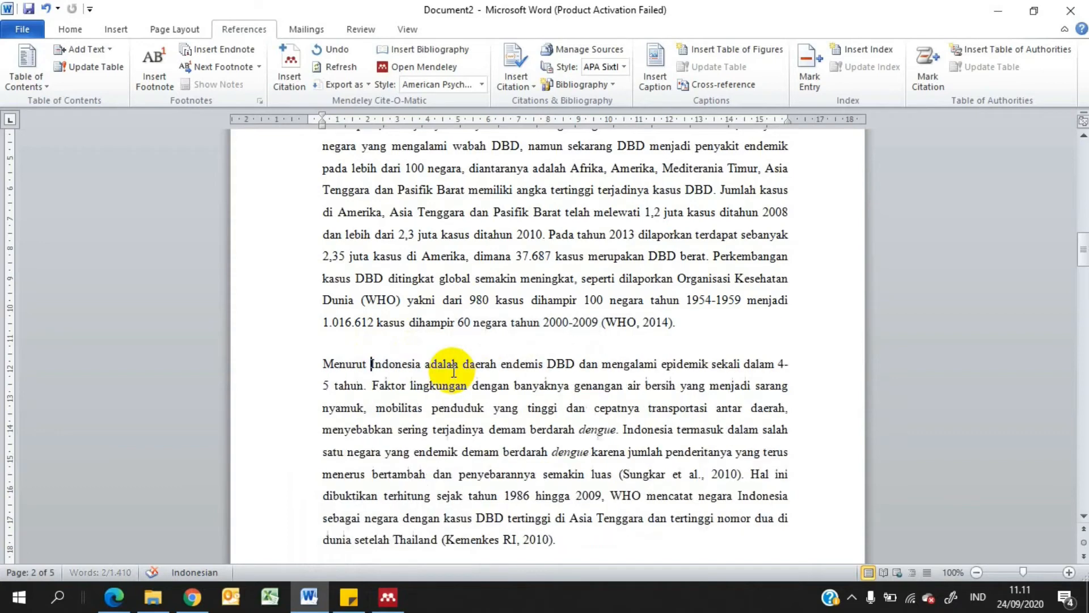
left_click(298, 72)
left_click(491, 412)
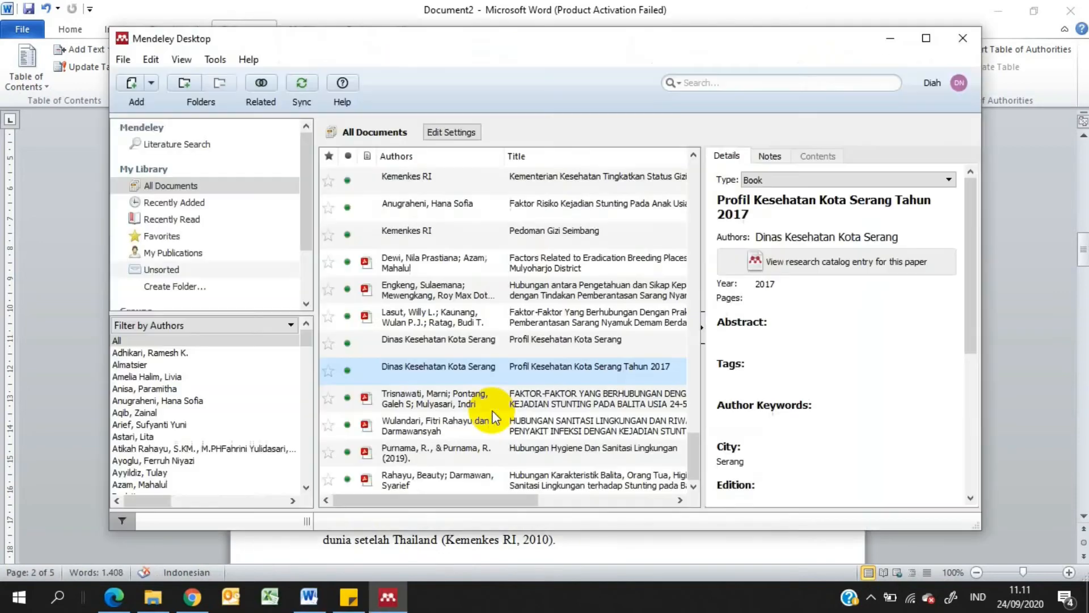
Start a manual library entry and set its type to Book
left_click(150, 84)
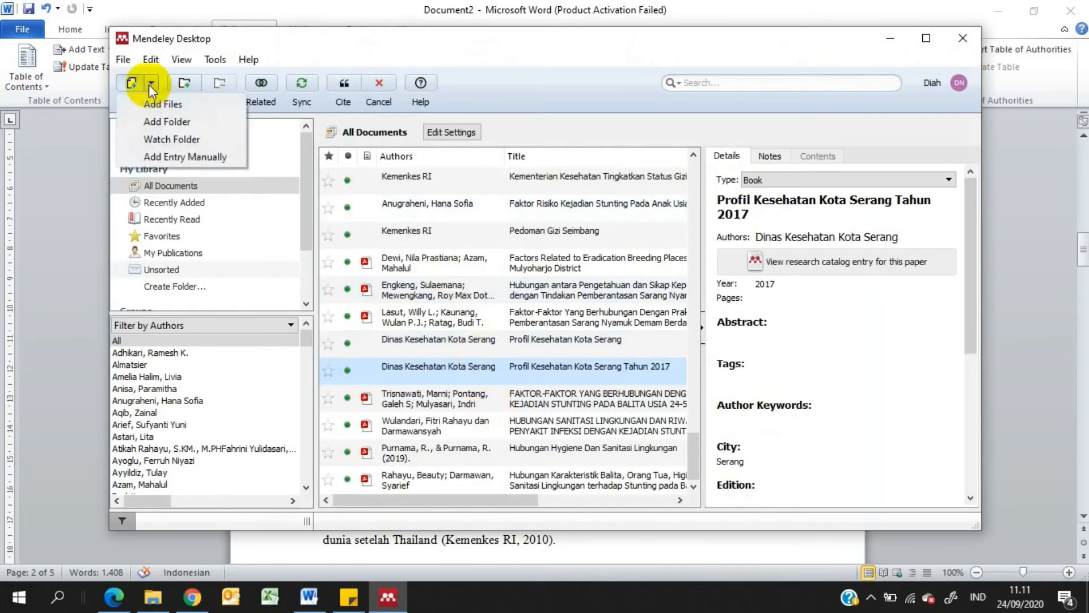
left_click(154, 158)
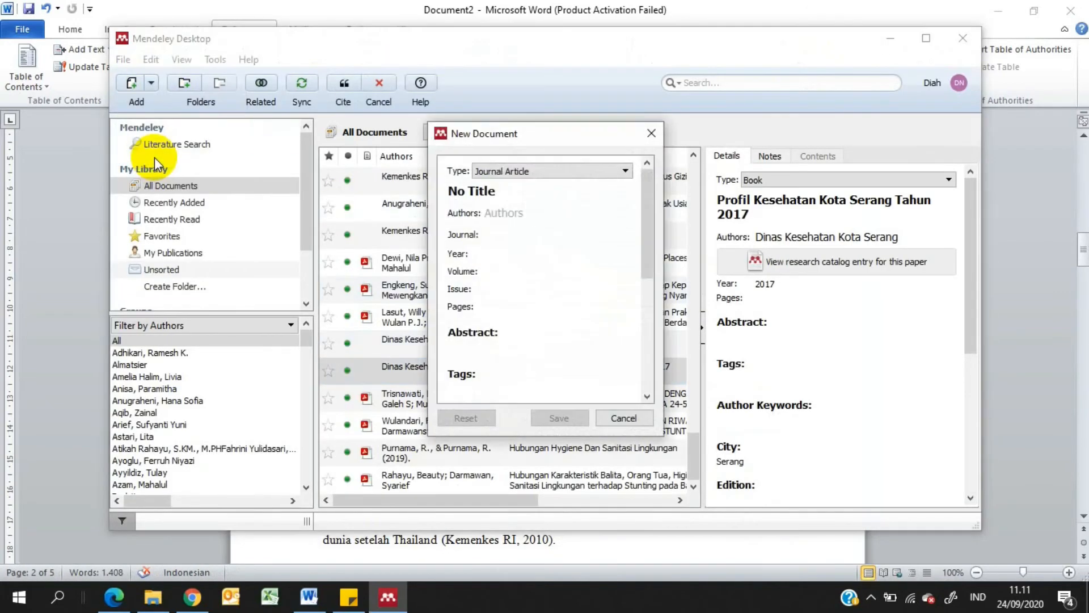
left_click(529, 170)
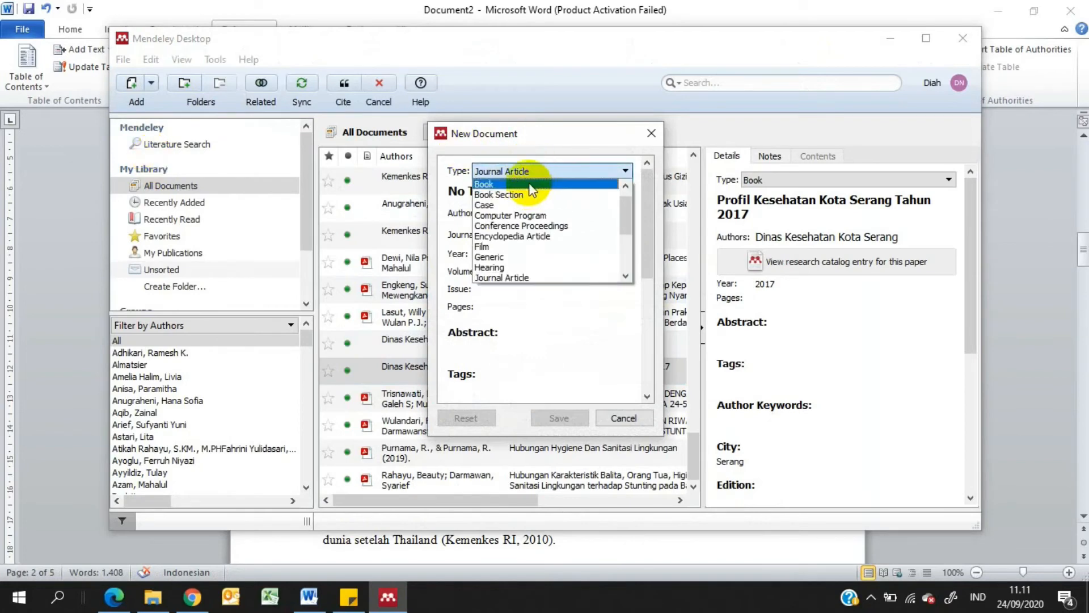
left_click(535, 183)
Replace the placeholder title of the new book entry with "Demam Berdarah Dengue : Dengue Hemorrhagic Fever"
left_click(514, 195)
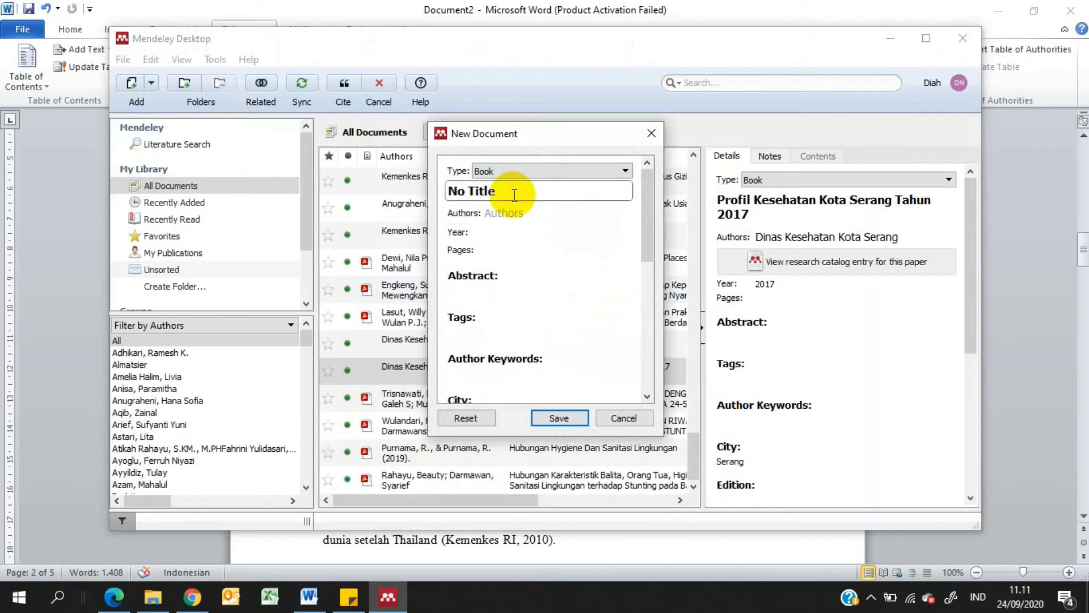
key("BackSpace")
key("BackSpace")
key("BackSpace")
key("BackSpace")
key("BackSpace")
key("BackSpace")
key("BackSpace")
key("BackSpace")
type("Demam Berda")
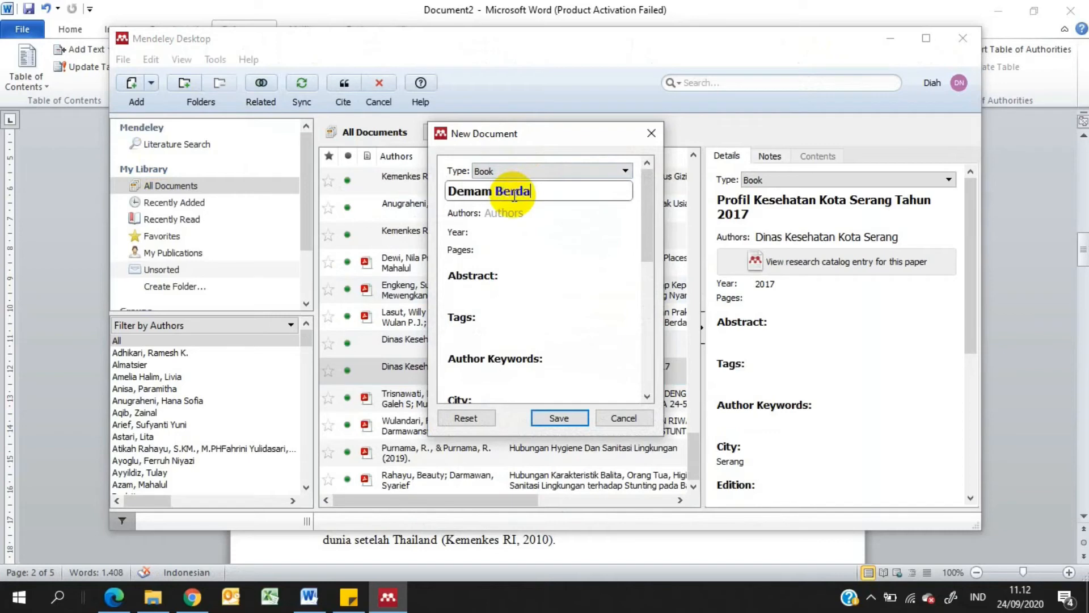
type("rah Dengue : Dengue")
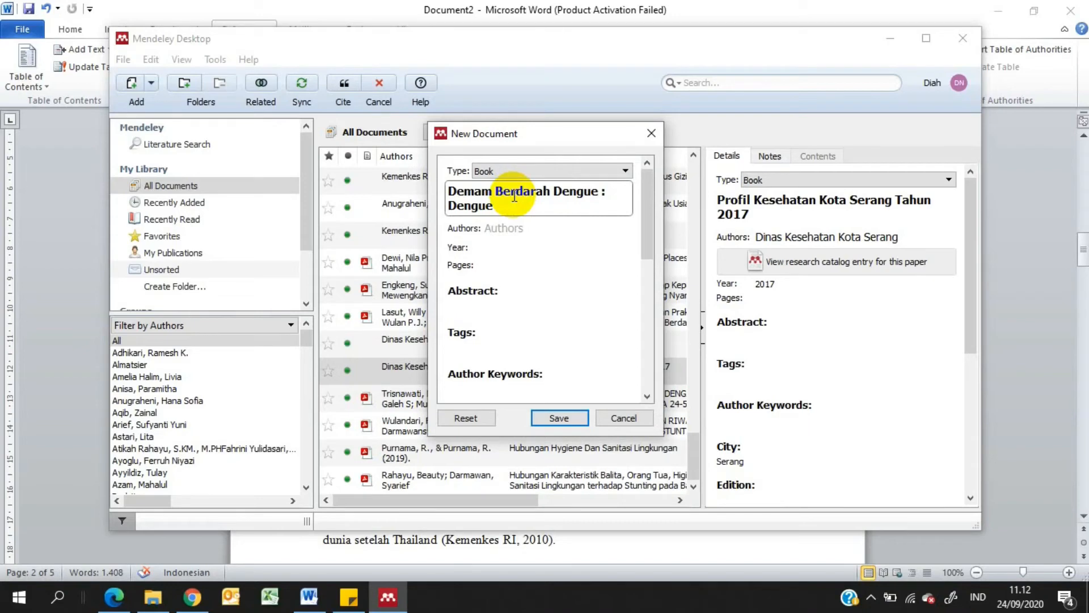
type(" Hemorrhagic Fever")
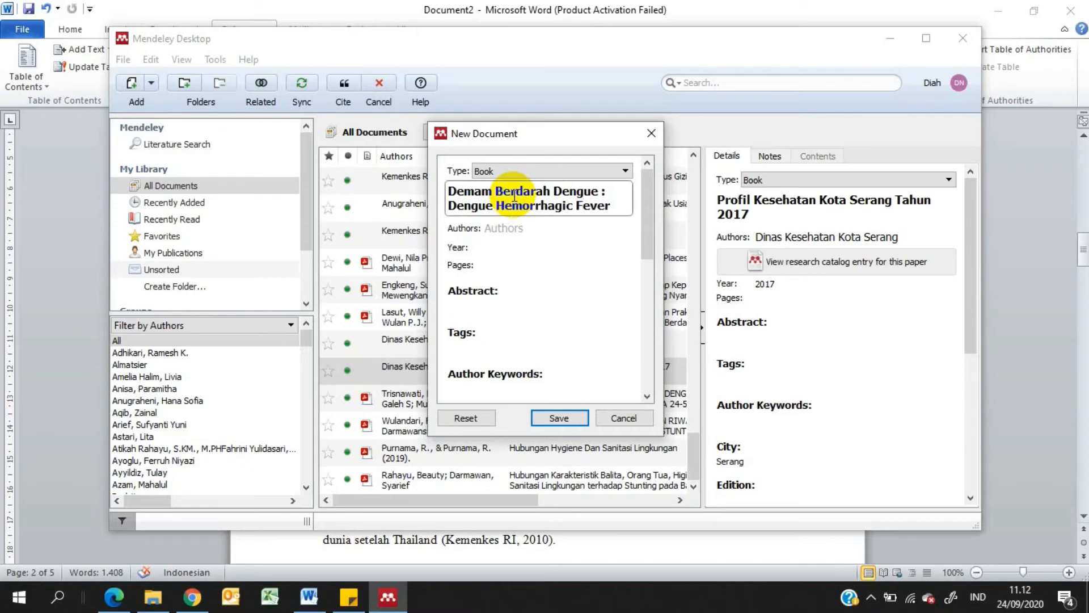
Enter the author's single name in the new book entry, accepting the suggested institution/organization form
left_click(545, 229)
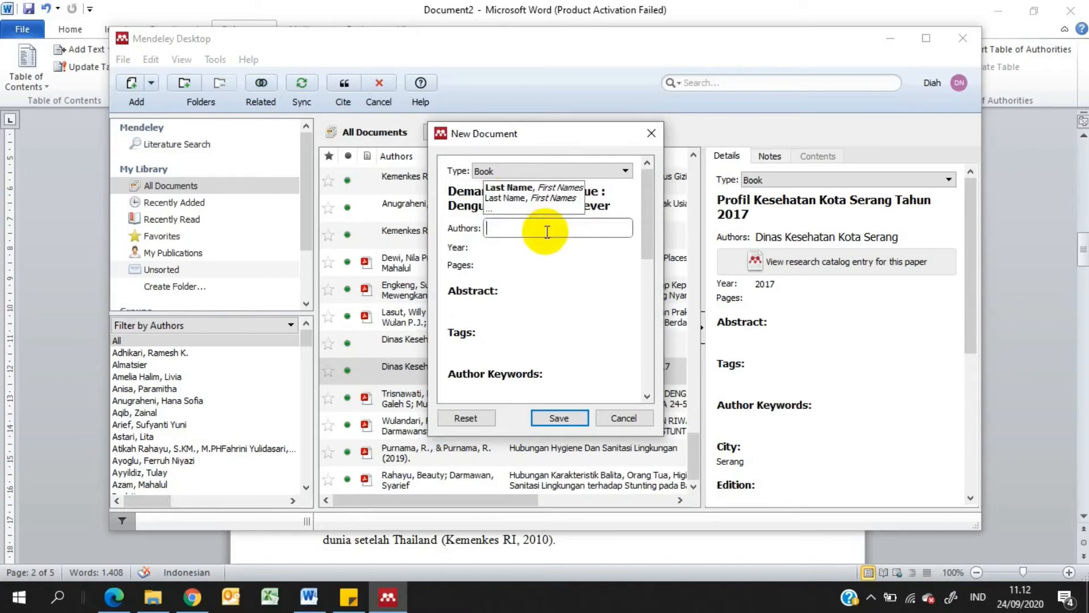
type("So")
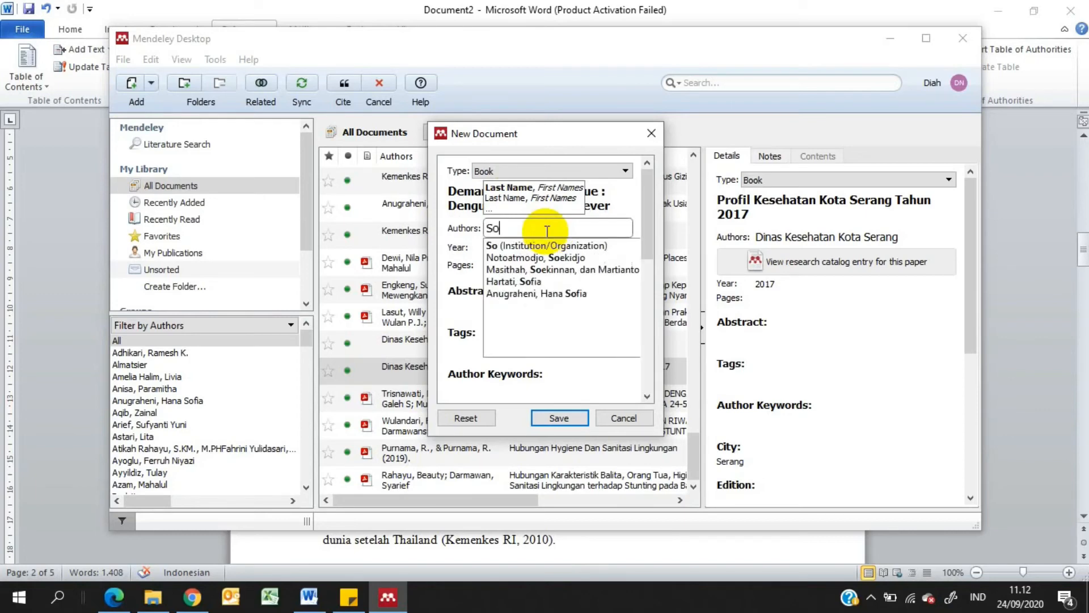
type("edarto")
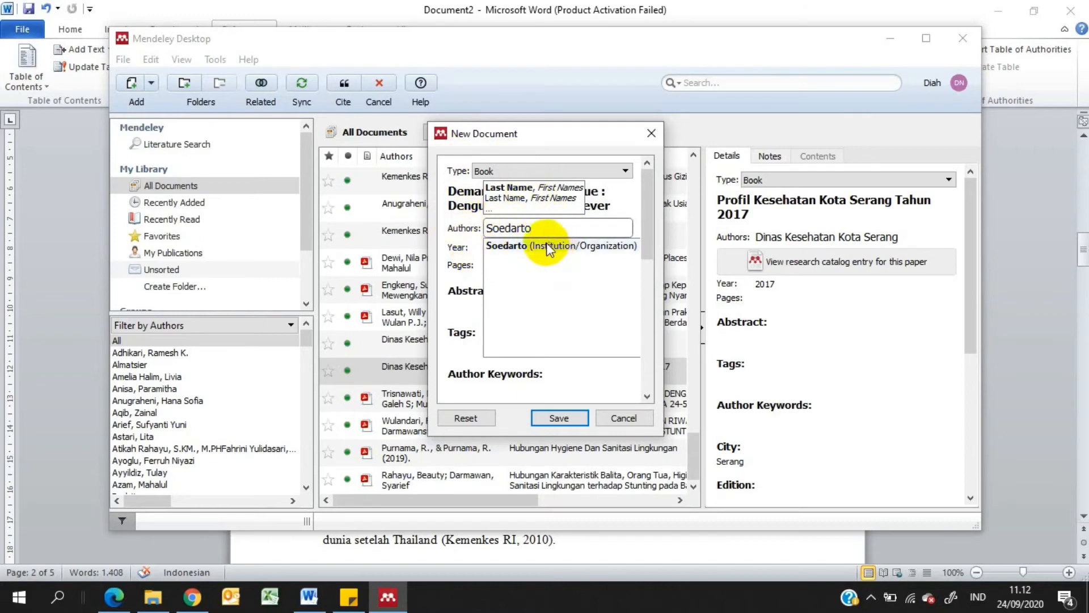
left_click(548, 246)
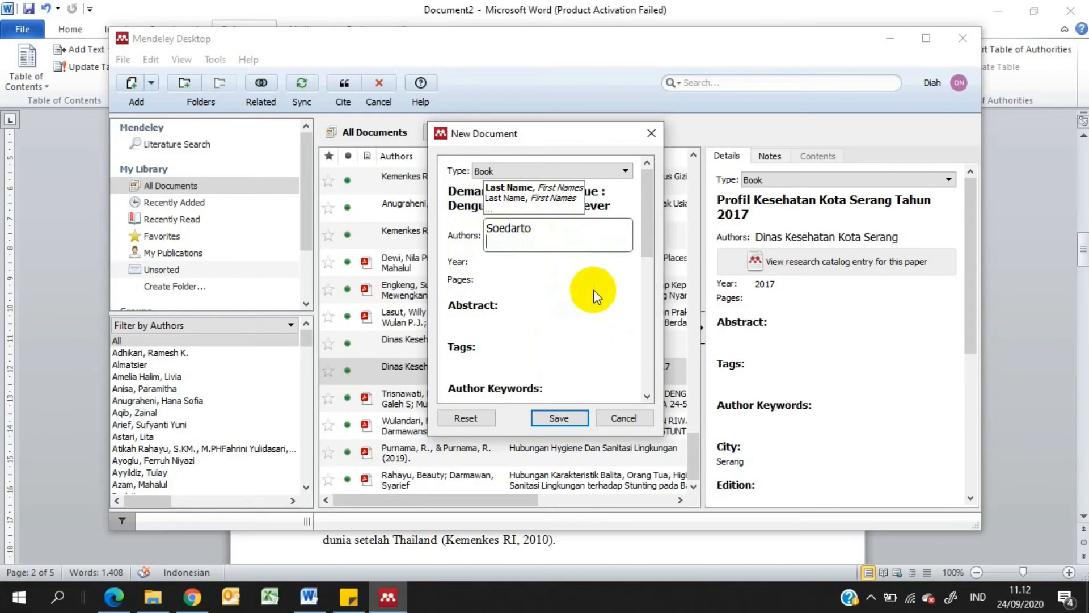
left_click(574, 248)
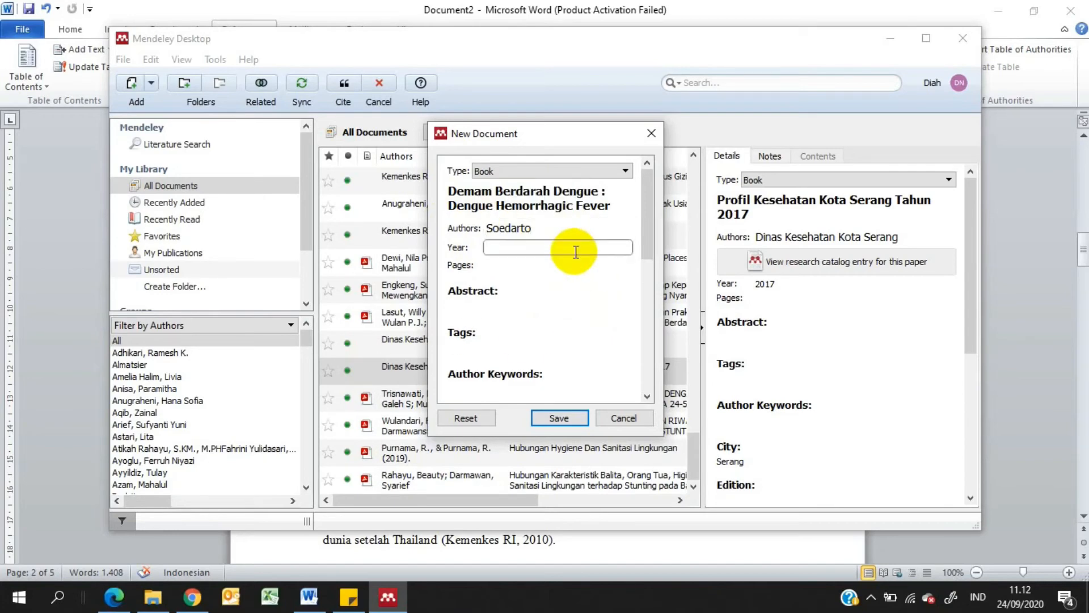
Open the book cover image 1754 from File Explorer to check the title, author and publisher
left_click(155, 596)
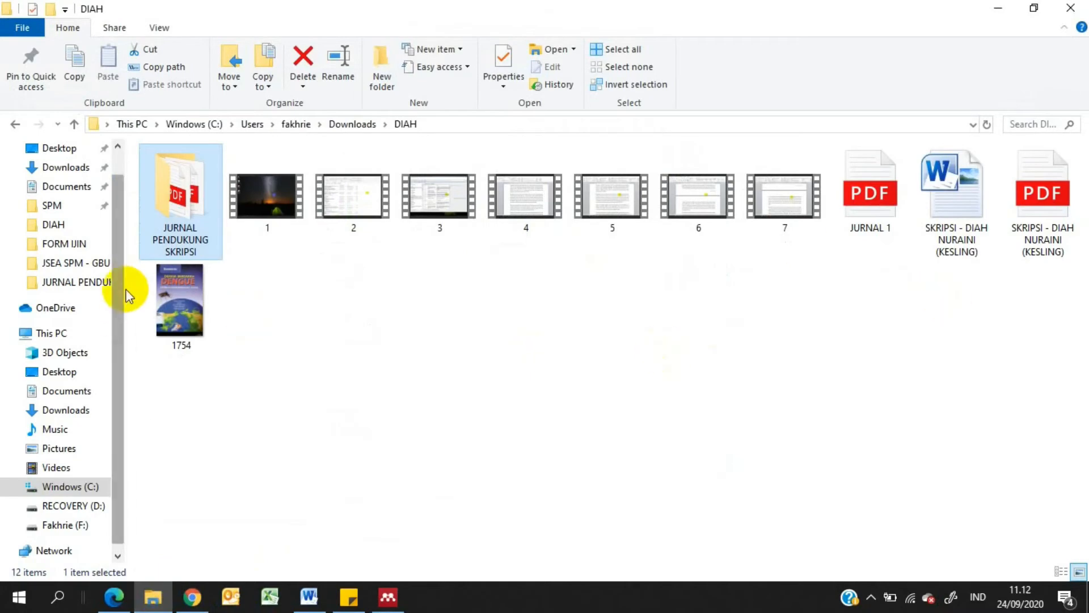
left_click(195, 311)
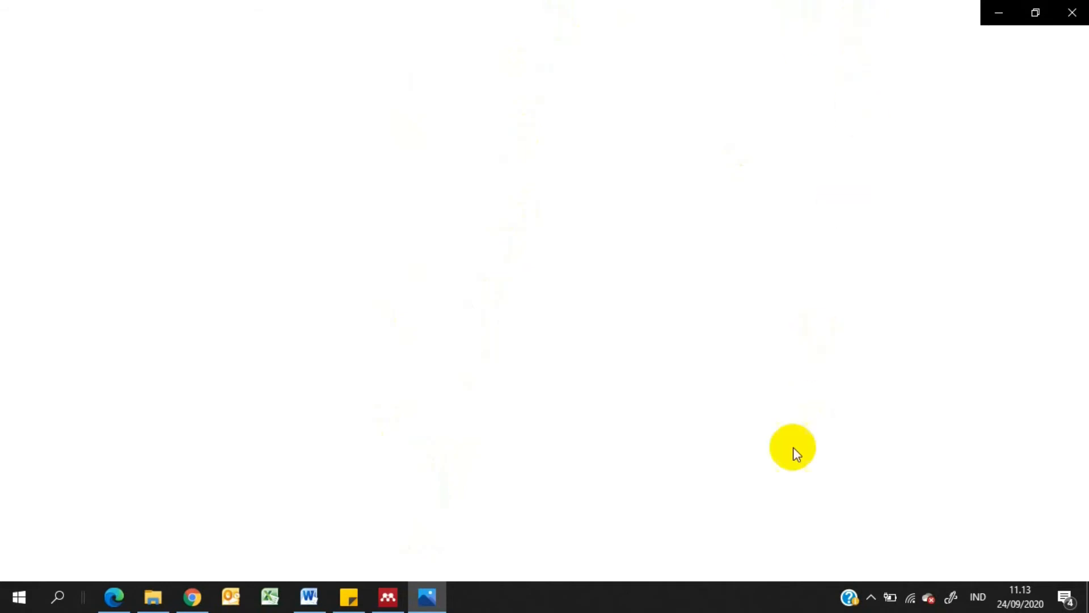
mouse_move(420, 606)
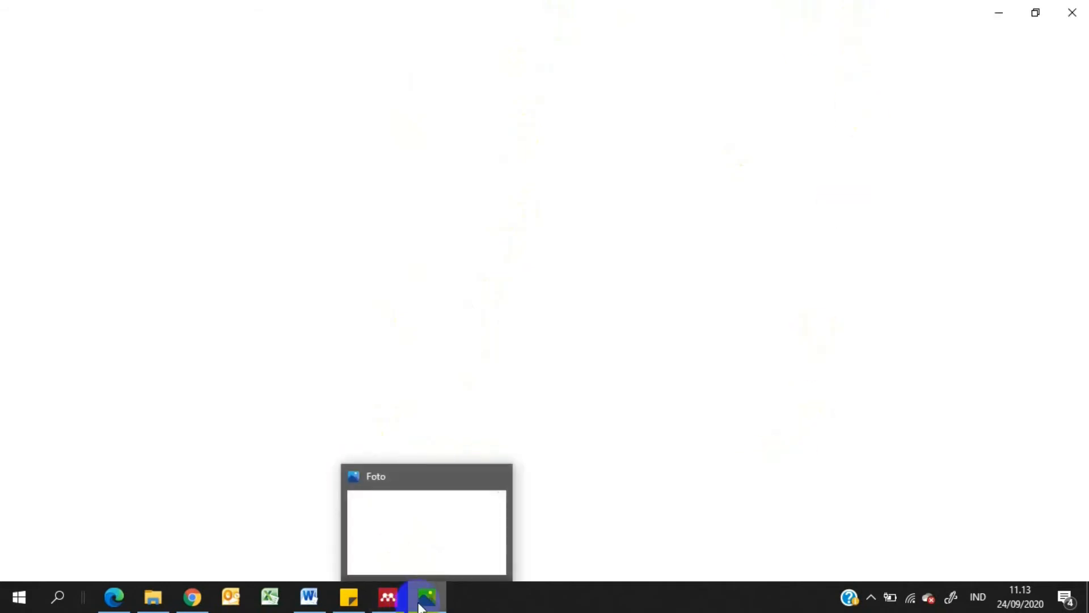
left_click(420, 602)
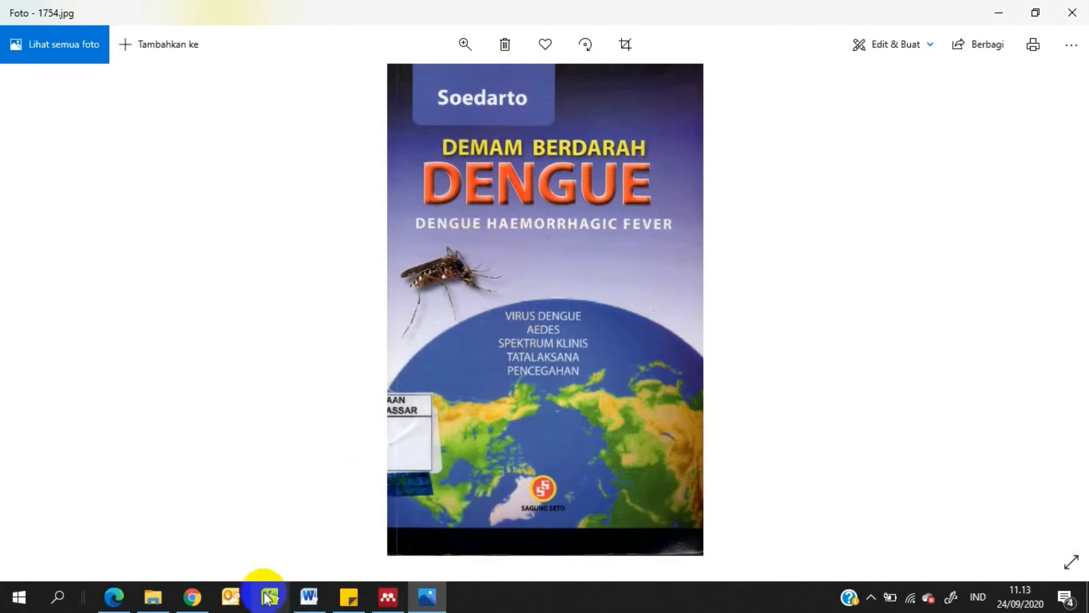
Switch back to Mendeley Desktop, set the new book's year to 2012 and correct its title spelling to "Haemorrhagic"
left_click(384, 605)
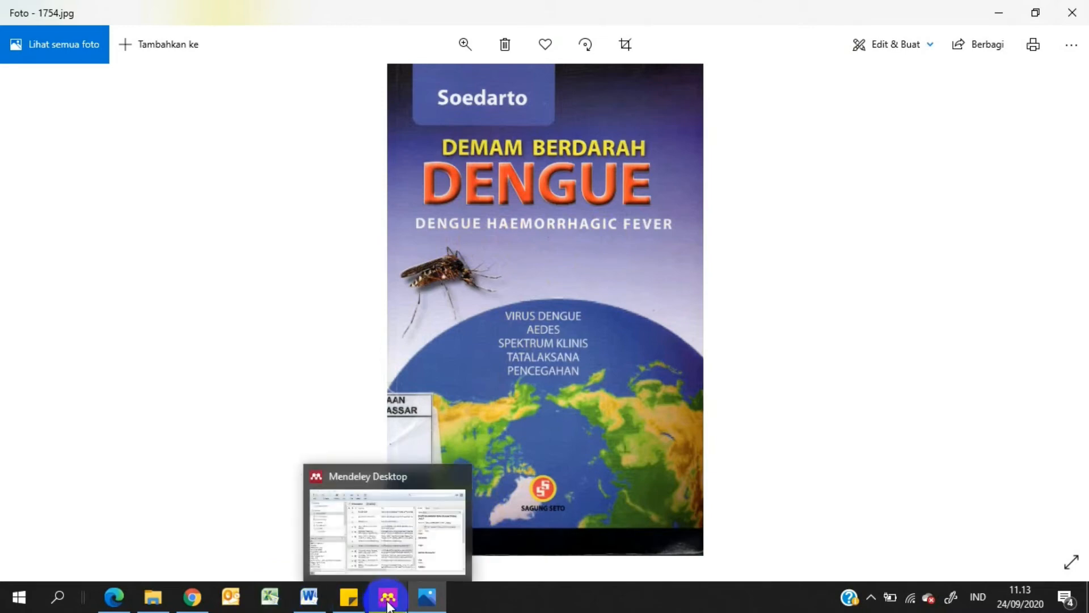
left_click(388, 605)
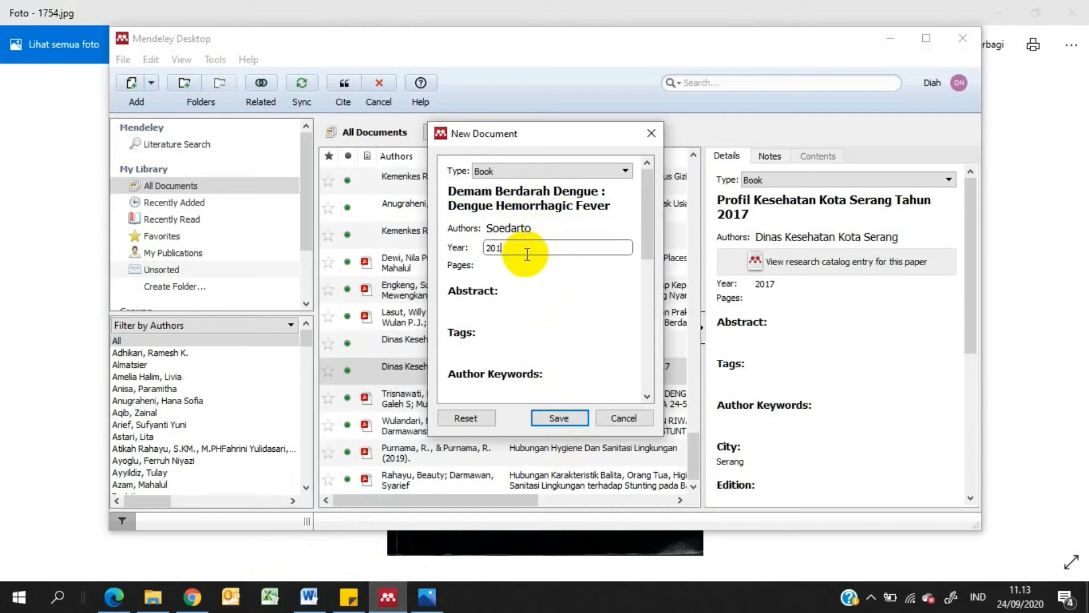
type("2")
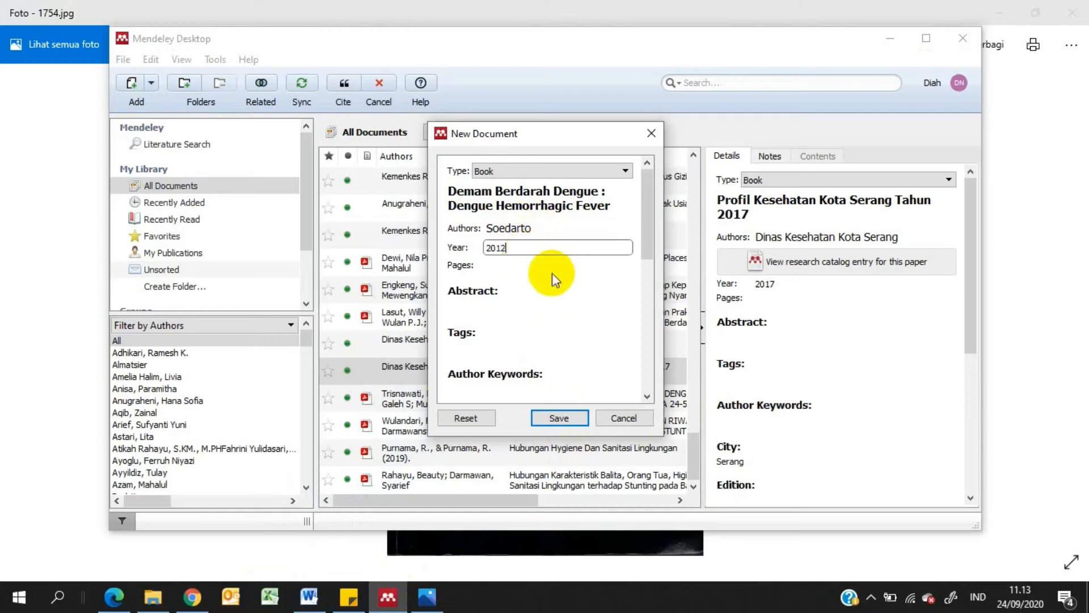
left_click(509, 206)
type("a")
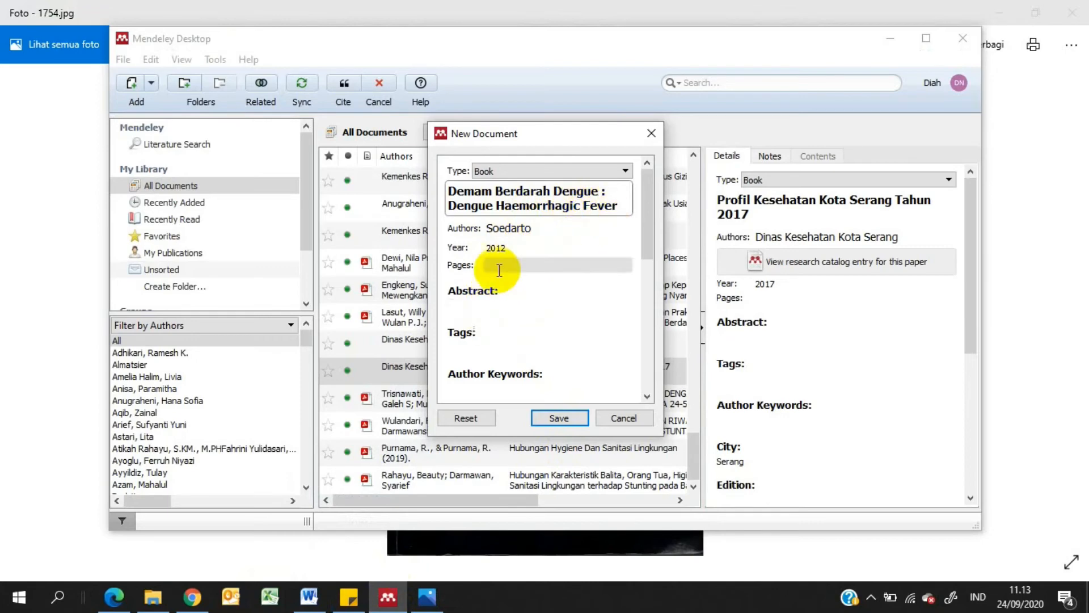
Set the new book entry's pages to 114-115 and its city to Jakarta
left_click(567, 264)
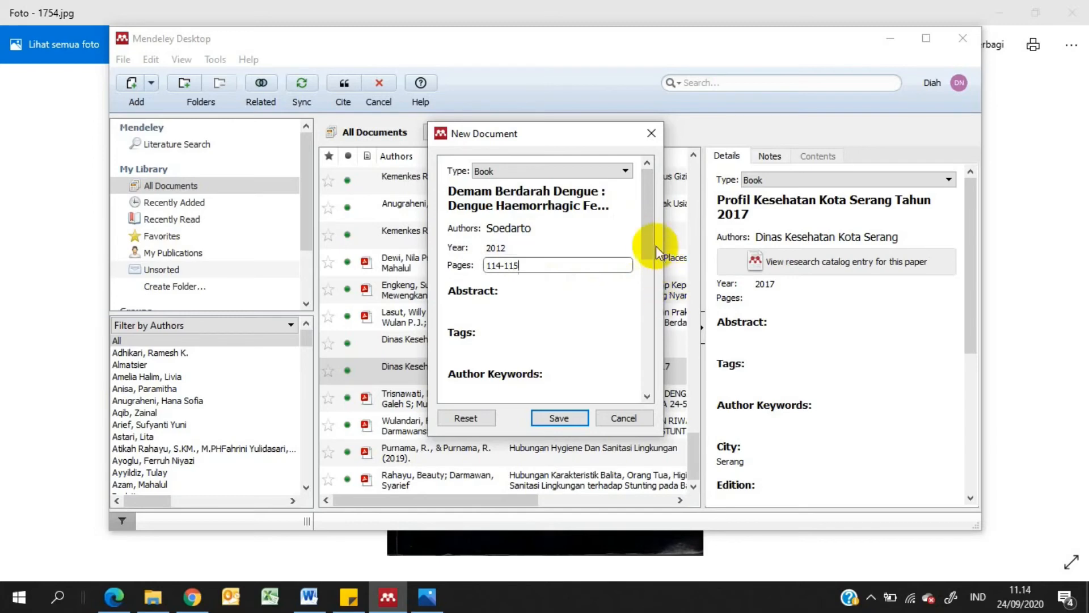
left_click_drag(652, 243, 650, 286)
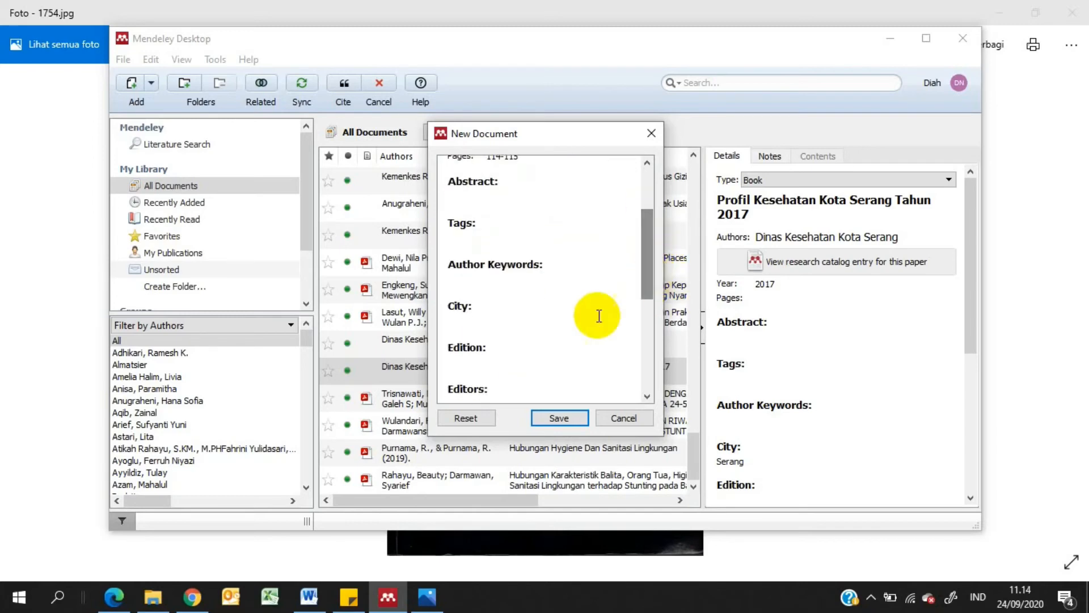
left_click(549, 322)
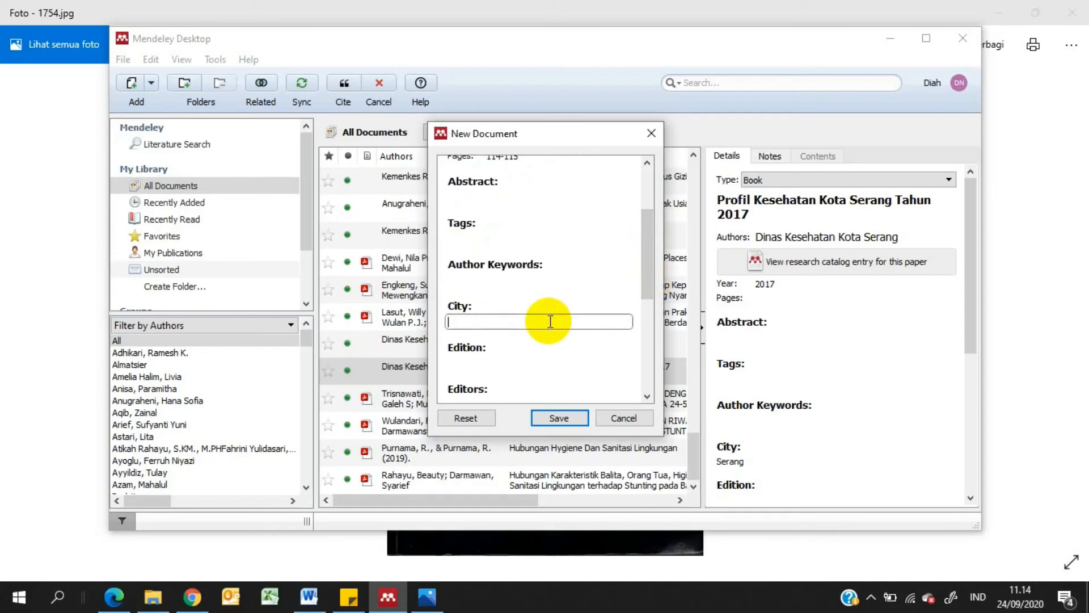
type("Jak")
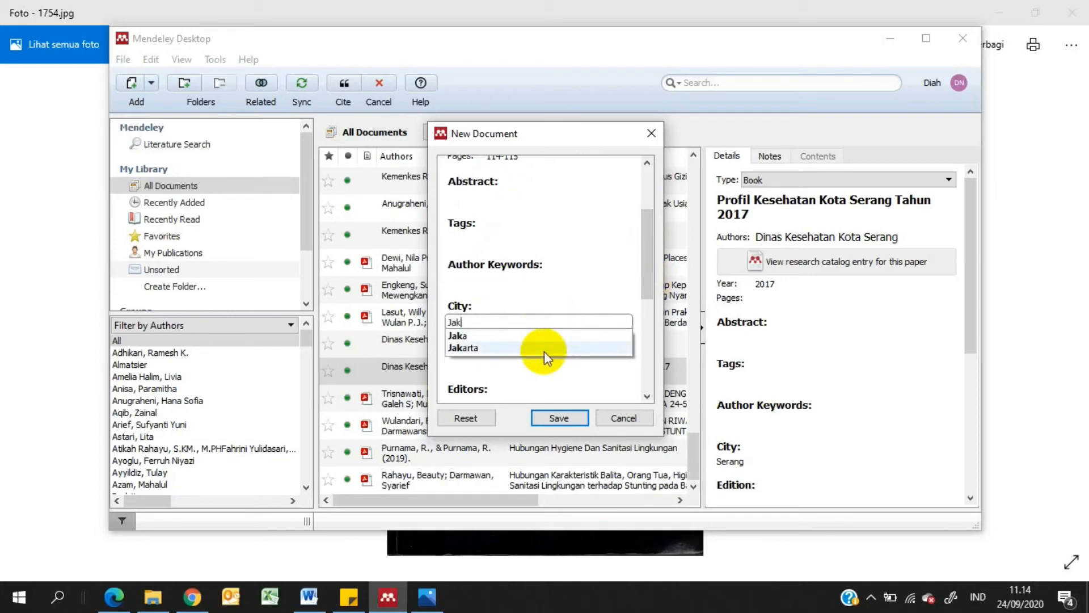
left_click(543, 351)
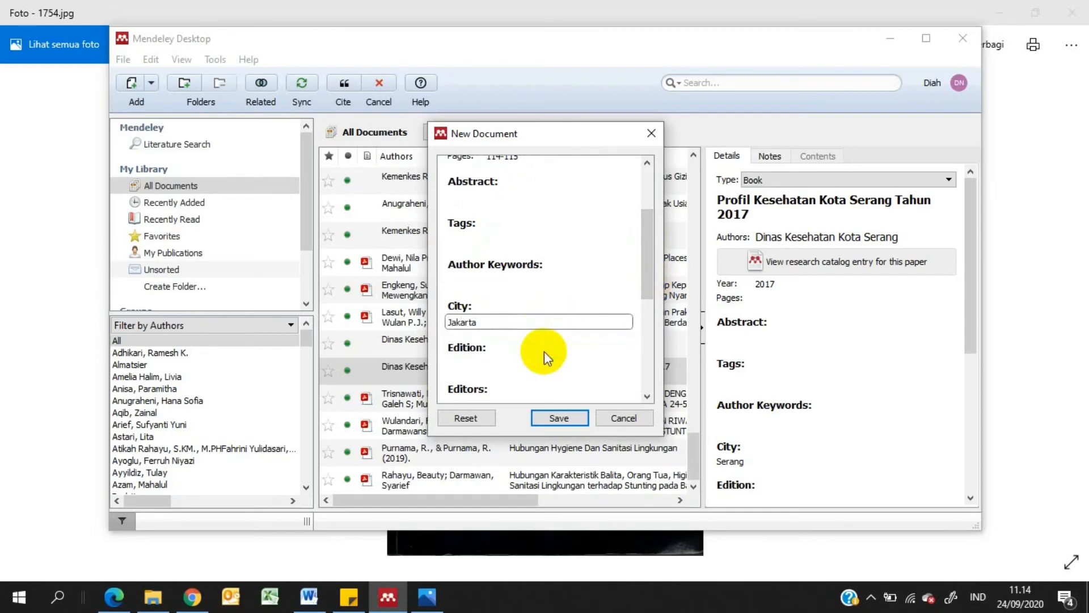
Set the new book entry's edition to 2 and its publisher to Sagung Seto
left_click_drag(648, 261, 644, 288)
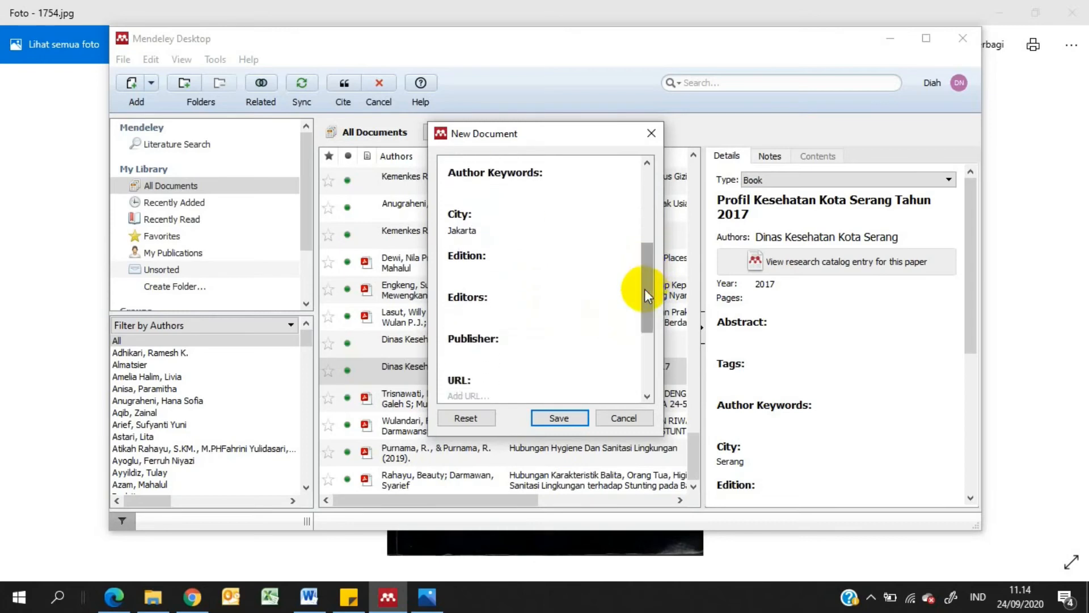
left_click(520, 268)
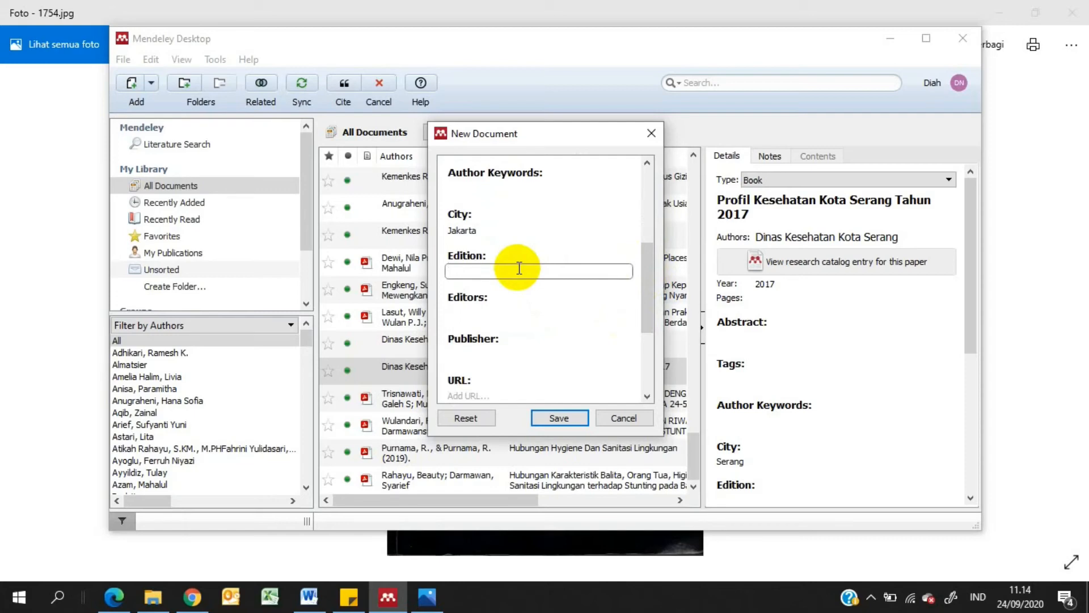
left_click(506, 314)
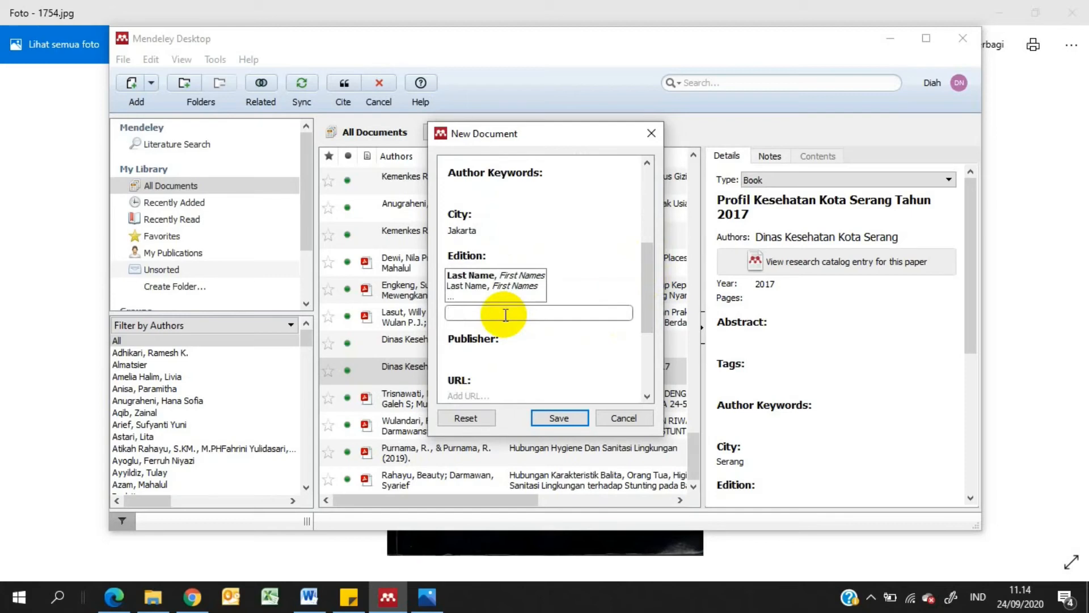
left_click(493, 356)
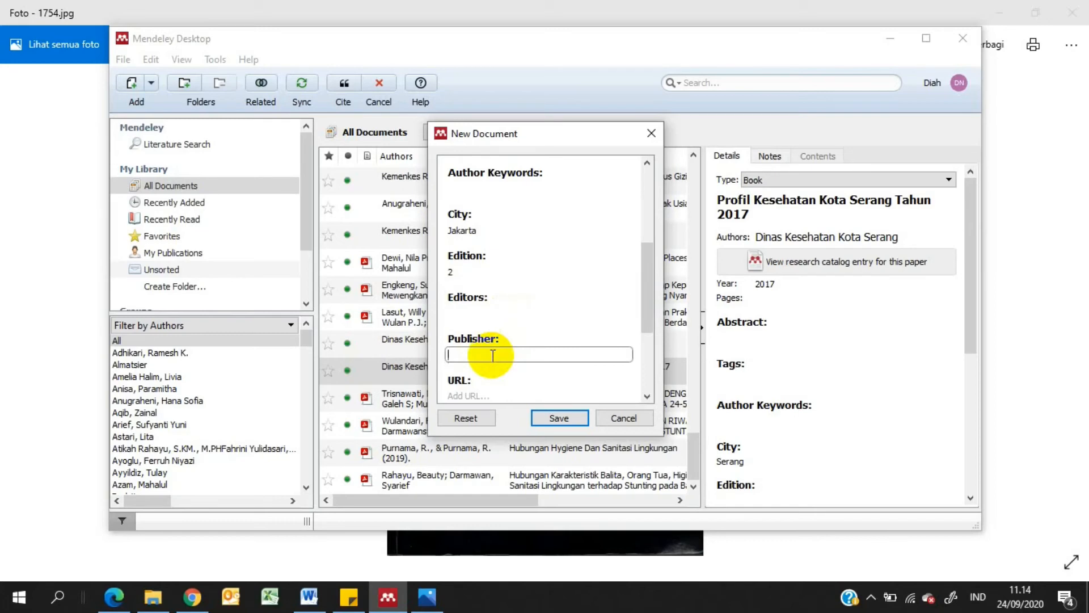
type("Sa")
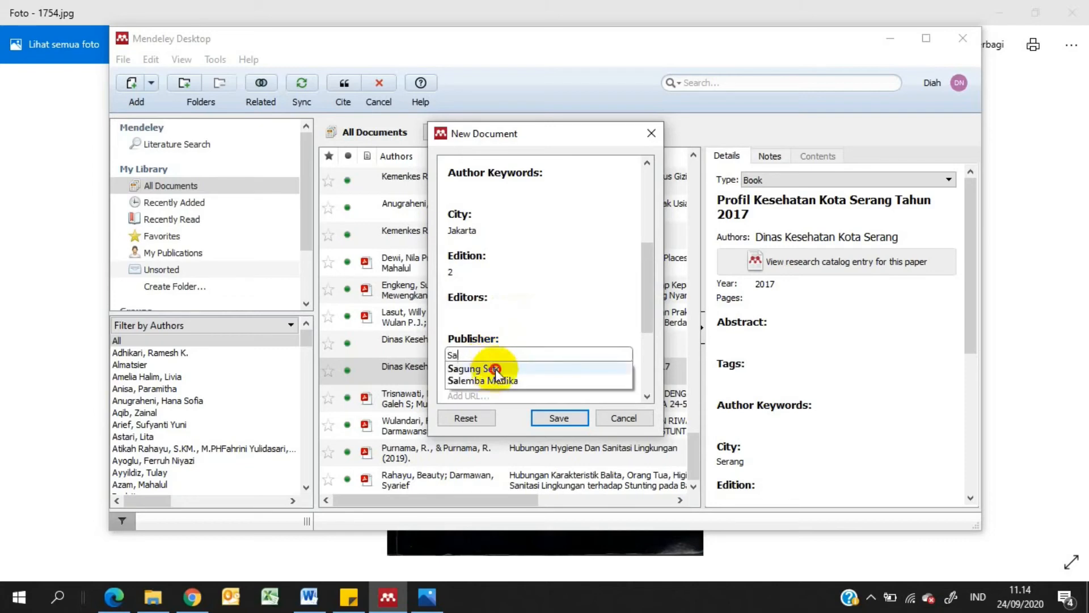
left_click(495, 369)
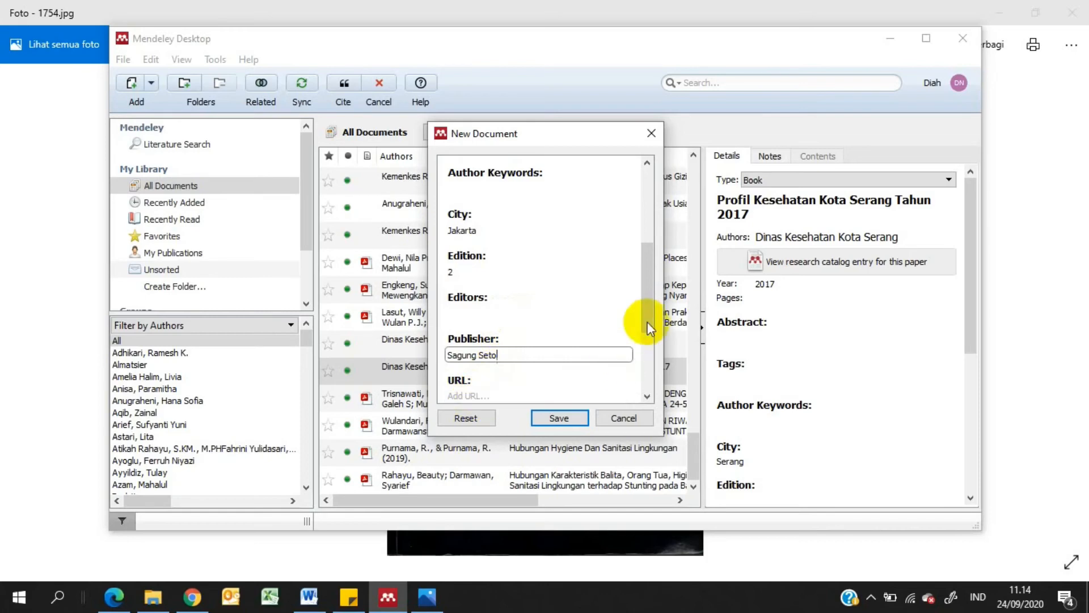
Save the completed book entry to the library and review its stored details
mouse_move(648, 315)
left_mouse_down()
mouse_move(641, 370)
mouse_move(650, 346)
mouse_move(637, 324)
left_mouse_up()
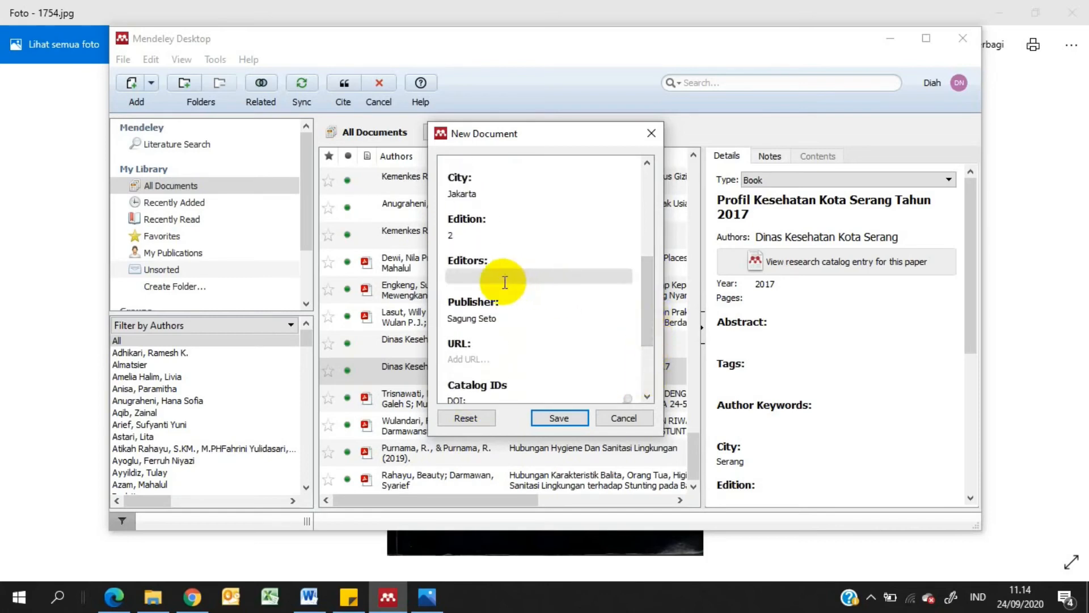
left_click(559, 419)
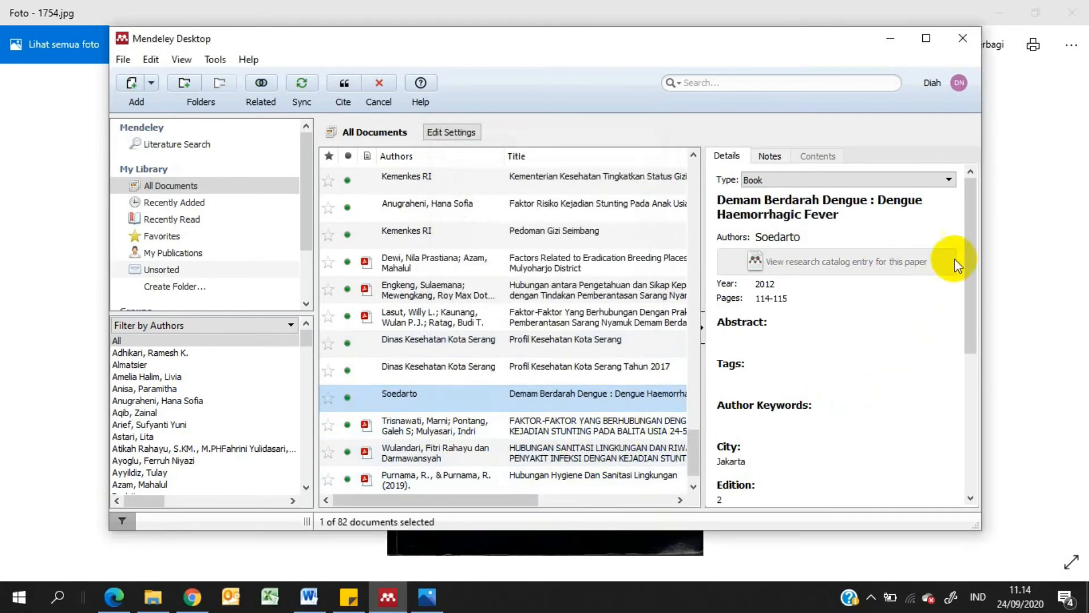
left_click_drag(971, 240, 955, 357)
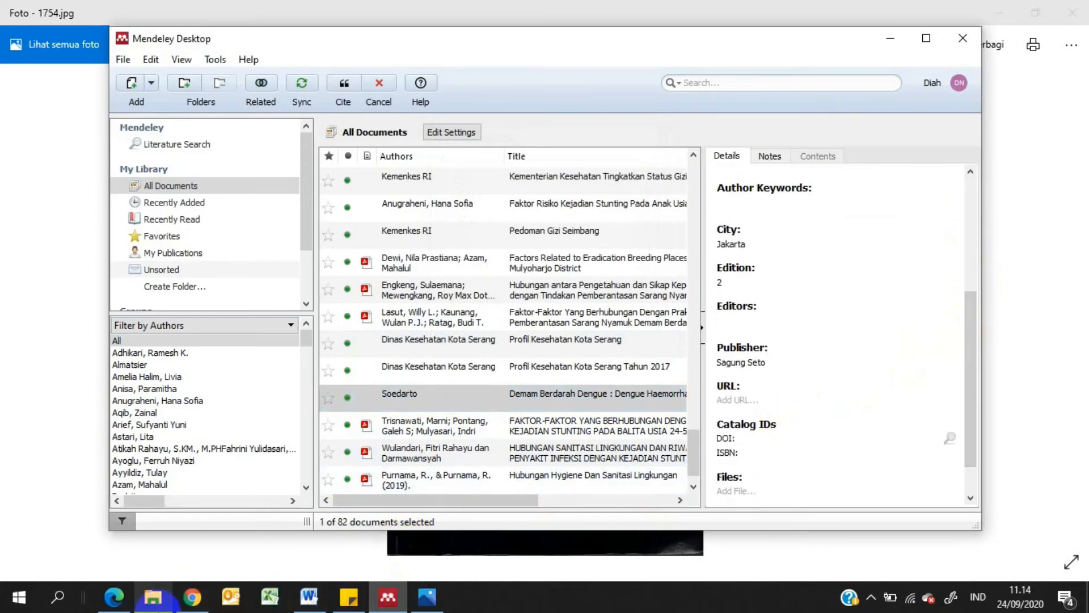
Switch to Word and insert a Mendeley citation of "Demam Berdarah Dengue : Dengue Haemorrhagic Fever" after the paragraph-opening word "Menurut"
left_click(308, 595)
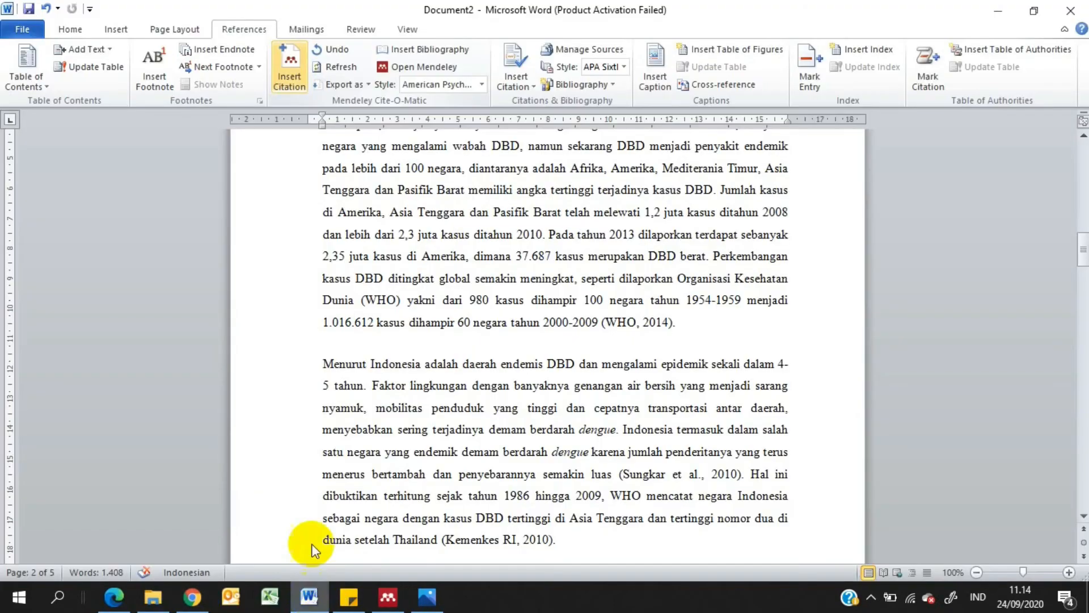
left_click(372, 364)
left_click(288, 69)
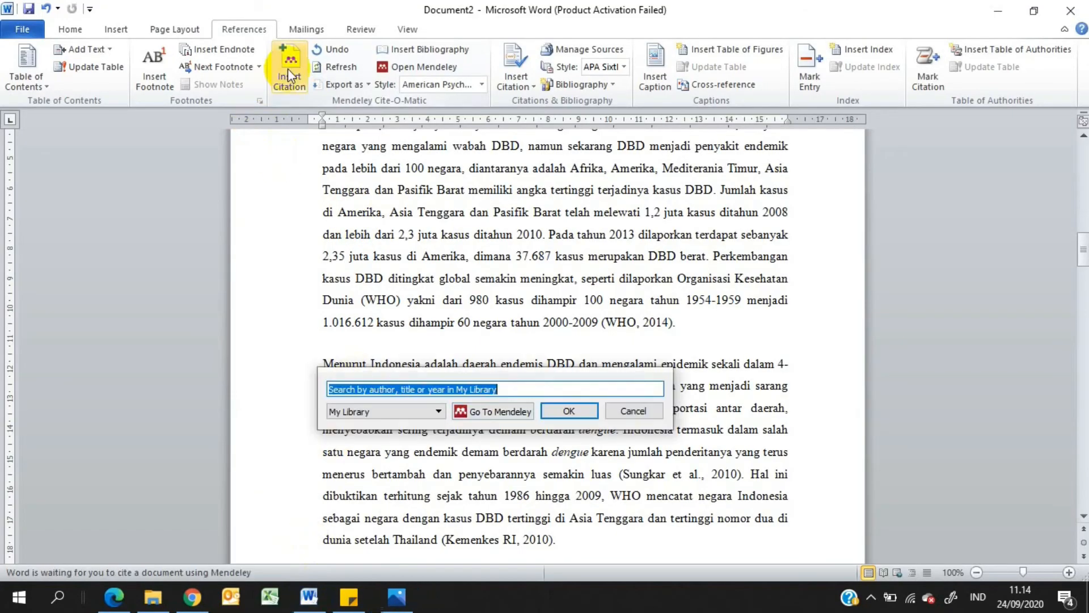
type("soed")
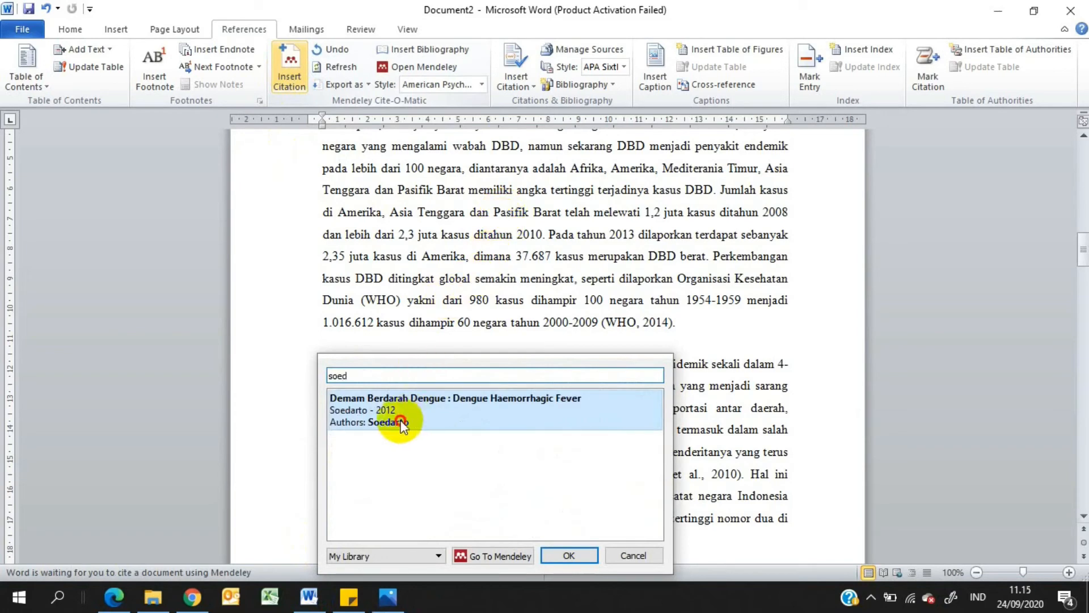
left_click(419, 419)
left_click(570, 396)
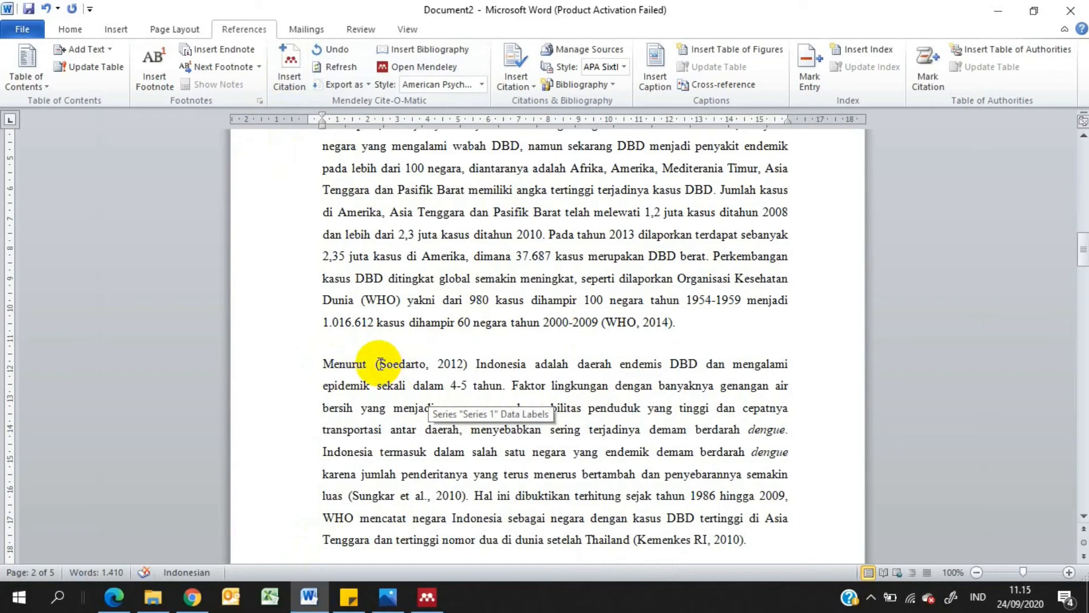
Edit the inserted citation after "Menurut" so the author's name stands outside the parentheses and only 2012 is enclosed
left_click(380, 363)
key("BackSpace")
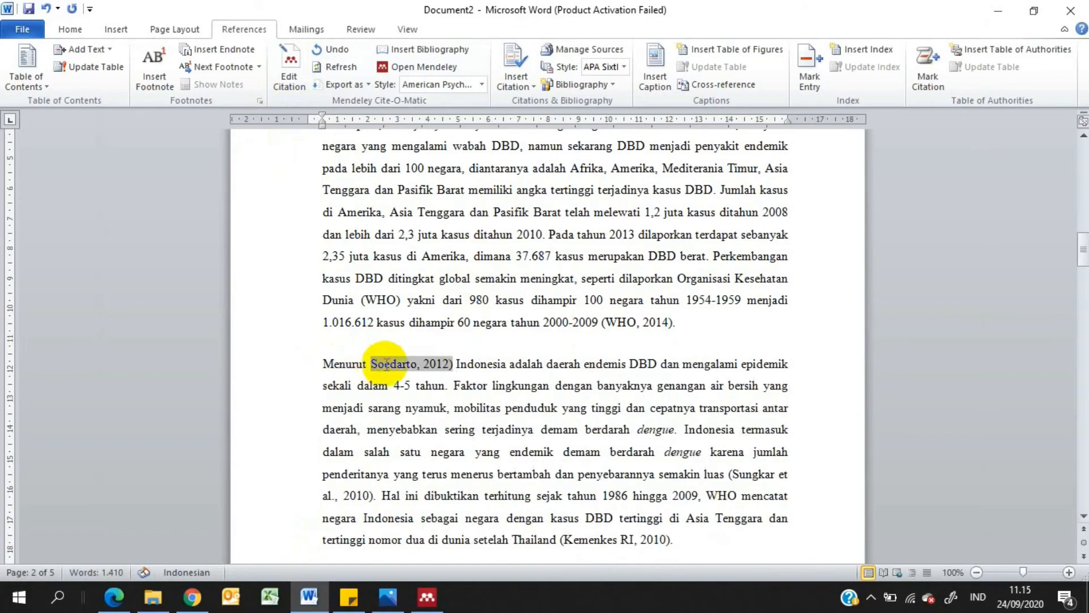
left_click_drag(370, 364, 419, 366)
key("Delete")
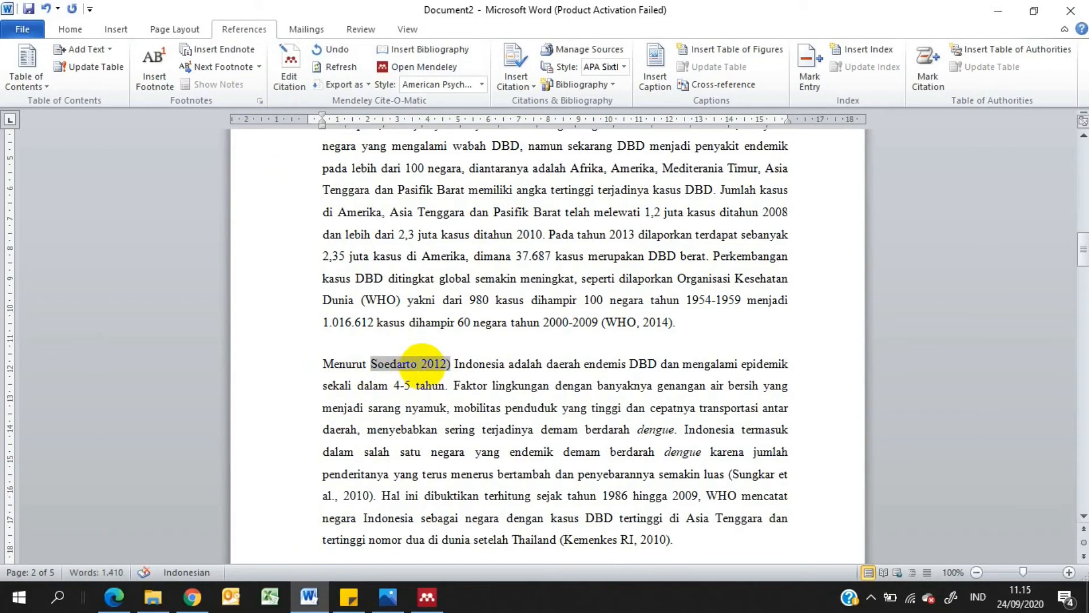
type("(")
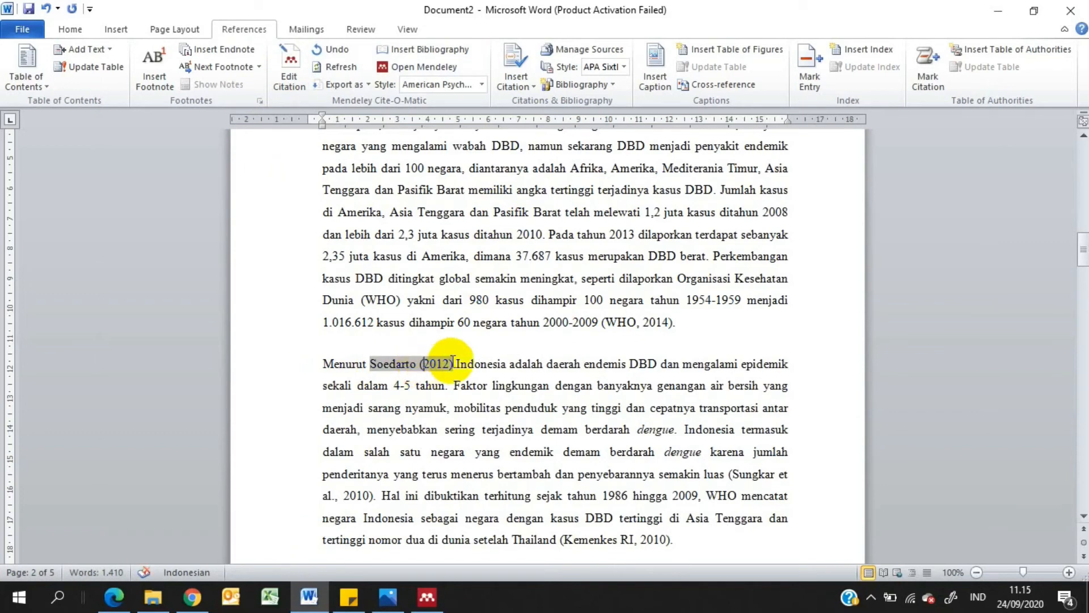
left_click(487, 366)
left_click(554, 344)
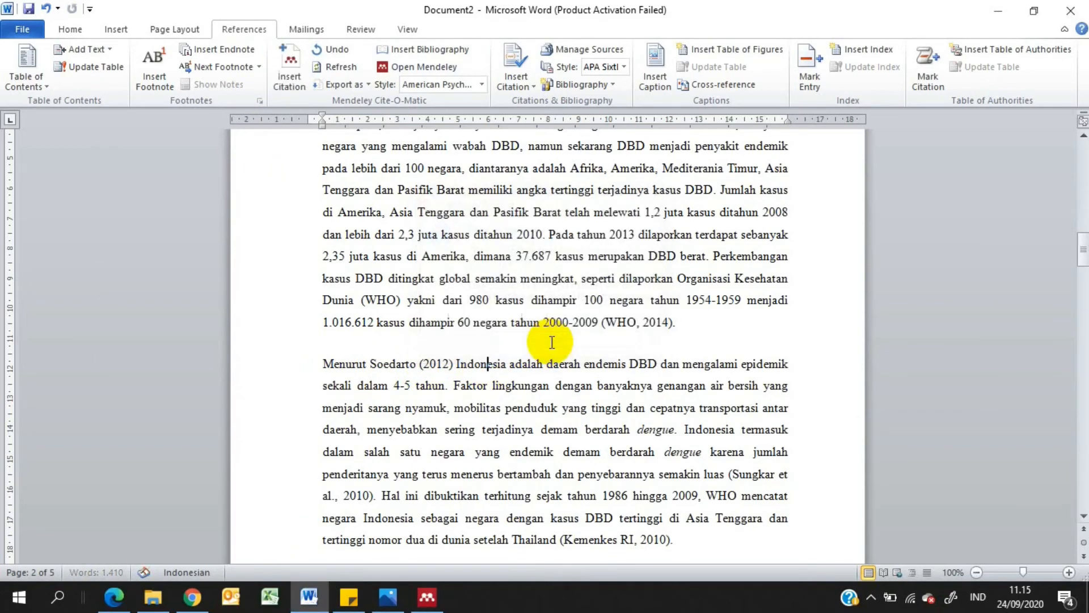
left_click(387, 365)
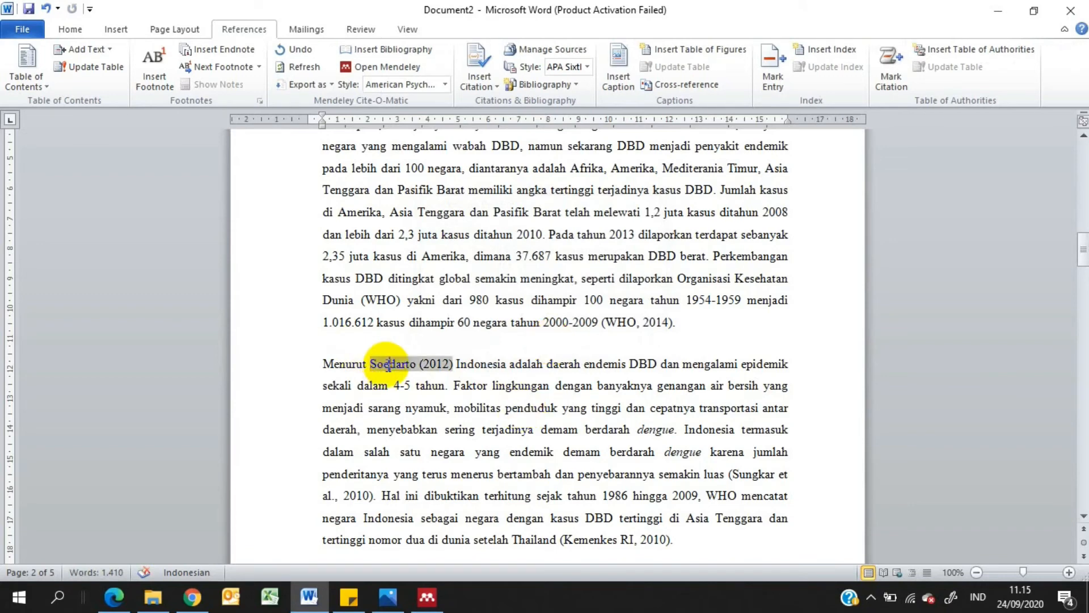
left_click(509, 407)
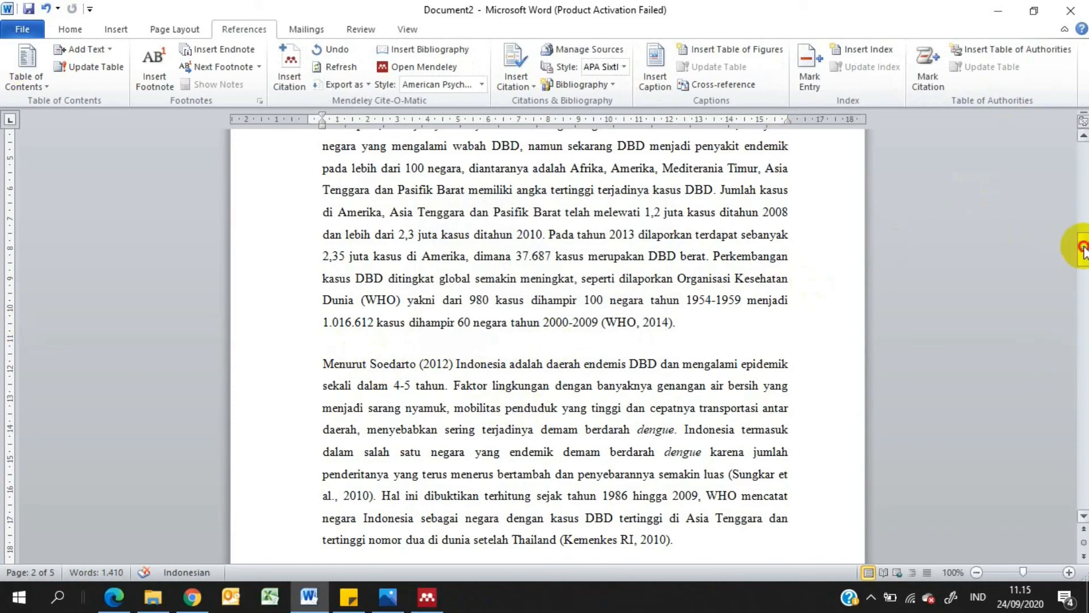
Insert a Next Page section break after the document's final paragraph, which ends with "penyakit DBD"
left_click_drag(1083, 244, 1084, 563)
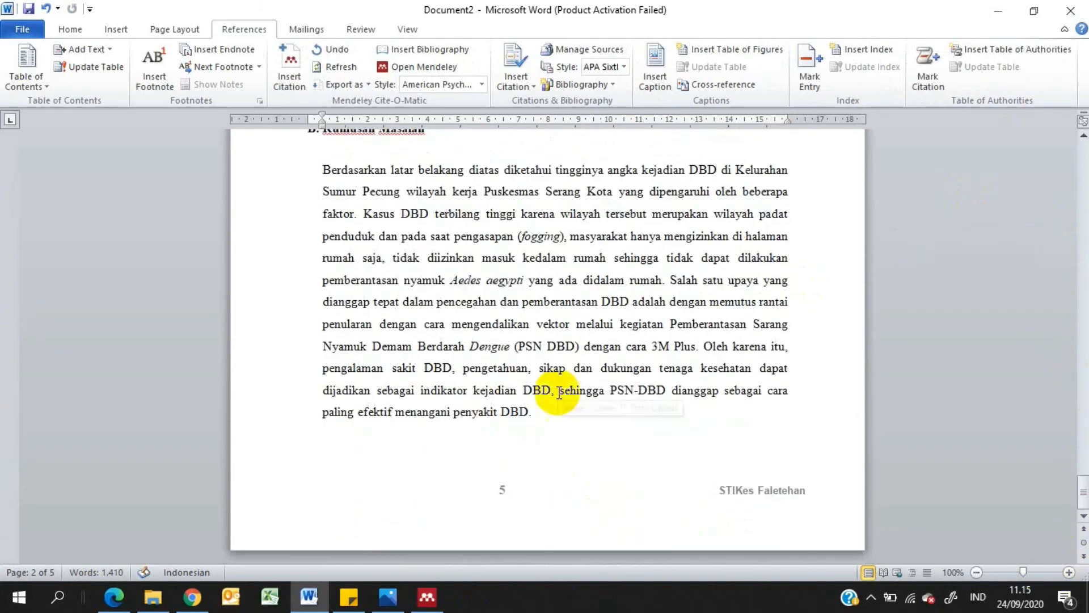
left_click(552, 439)
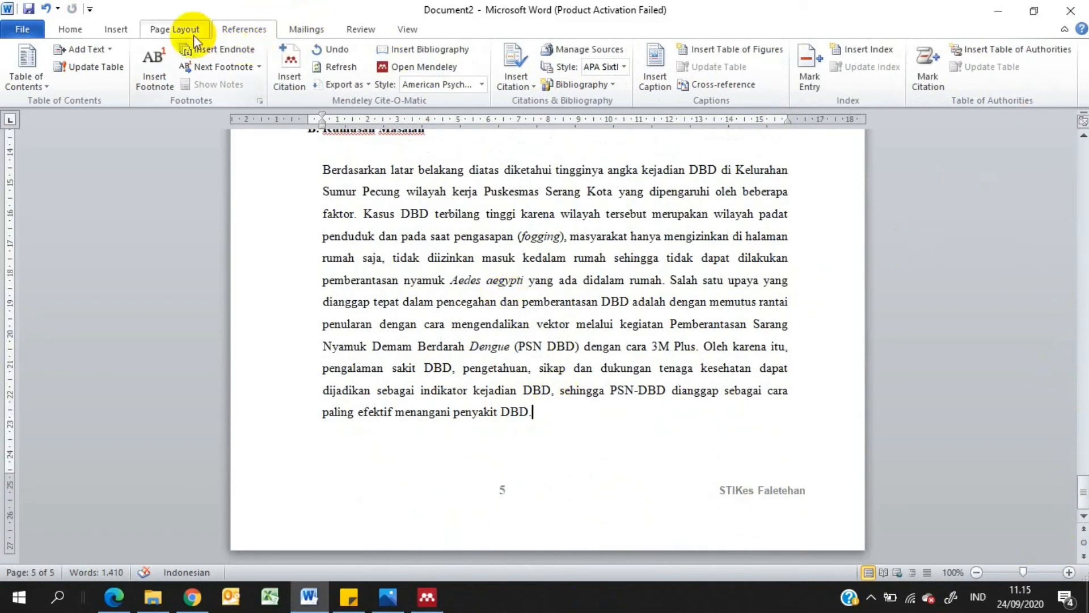
left_click(176, 28)
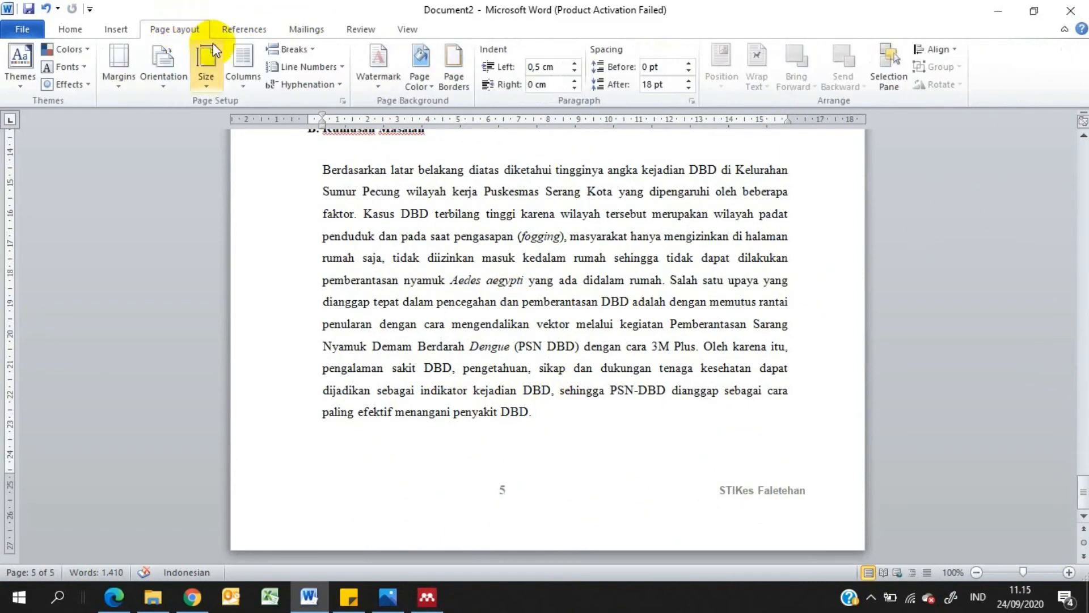
left_click(290, 48)
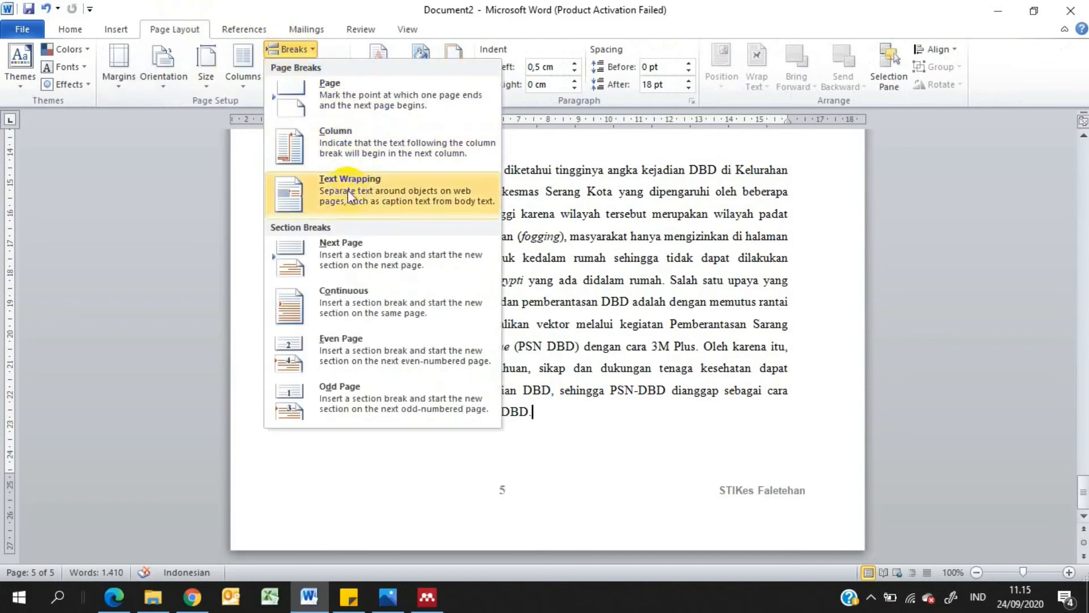
left_click(342, 256)
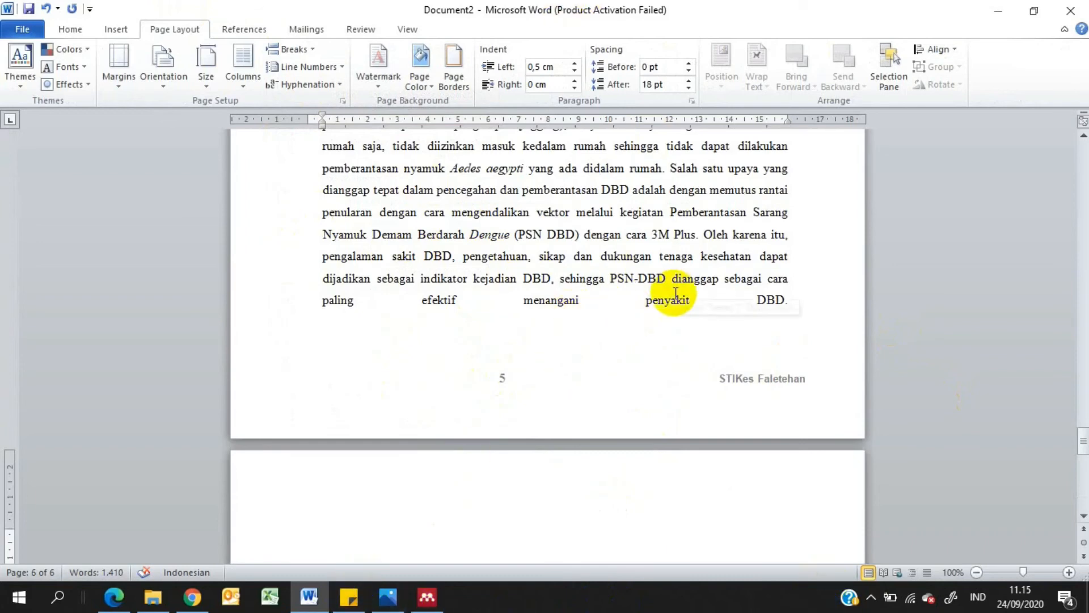
Add the heading "DAFTAR REFERENSI" on the new last page
type("DAFTAR")
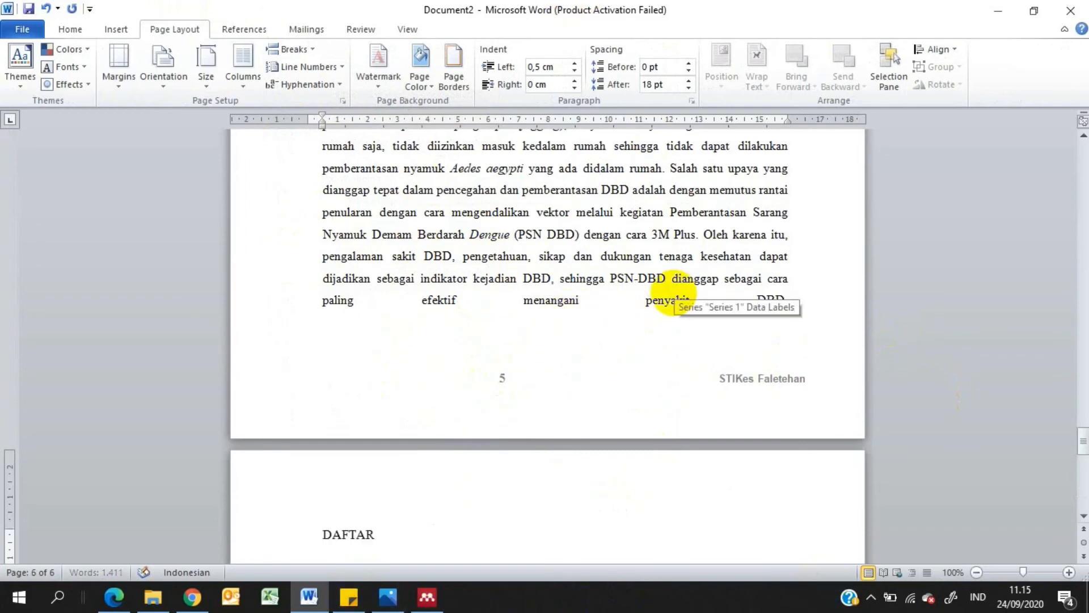
type(" REFERE")
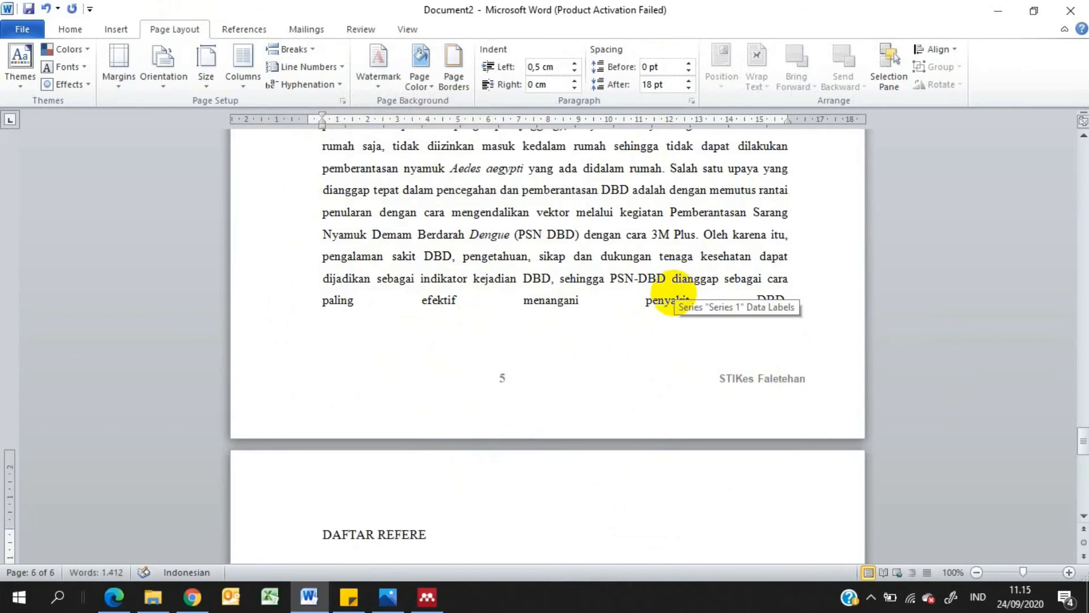
type("NSI")
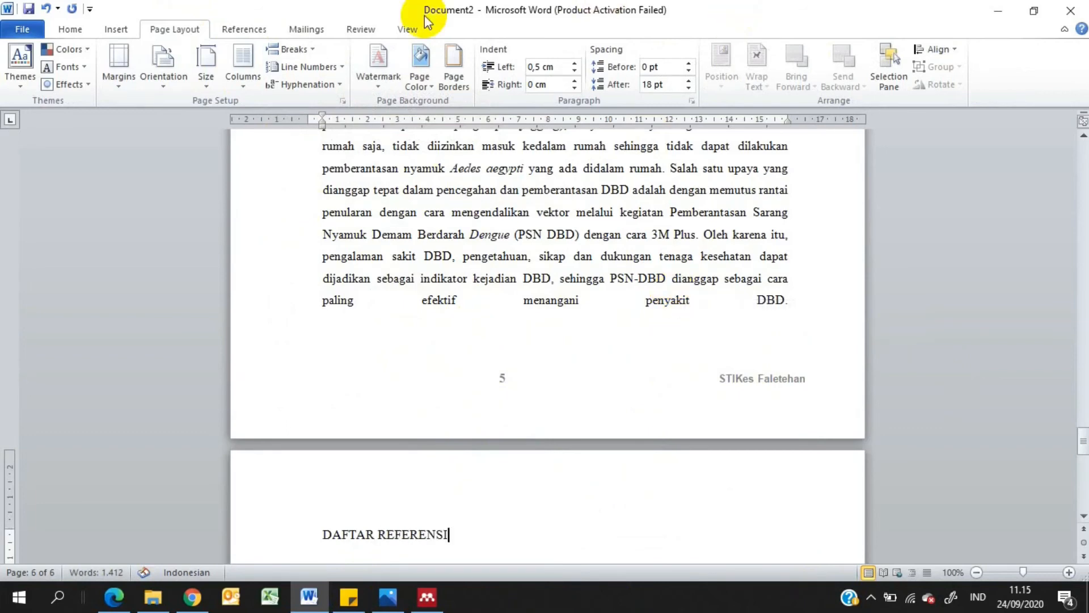
scroll(795, 465, "down", 1)
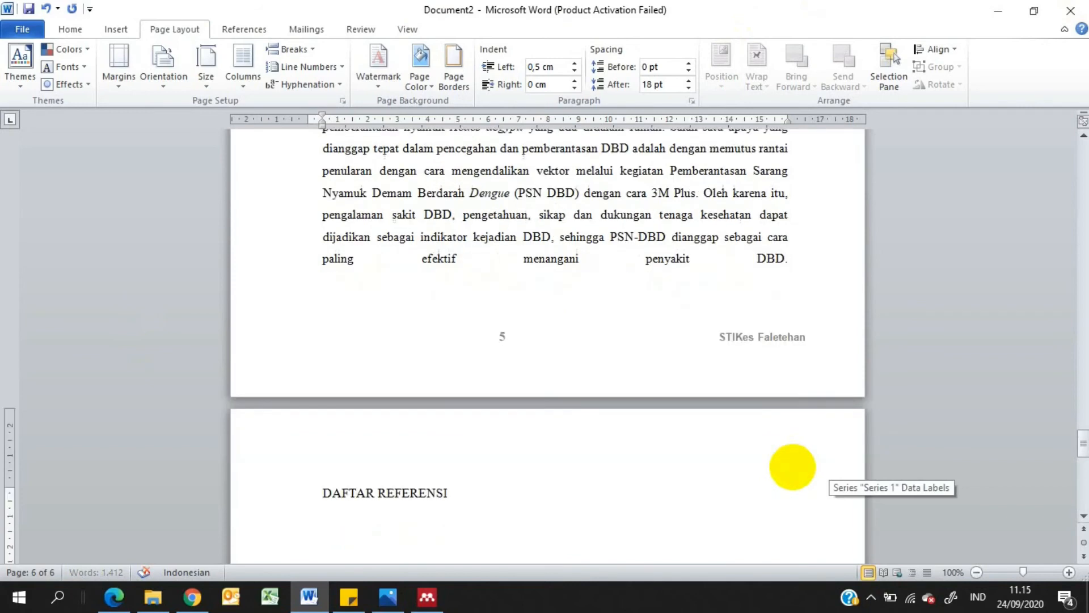
scroll(793, 466, "down", 4)
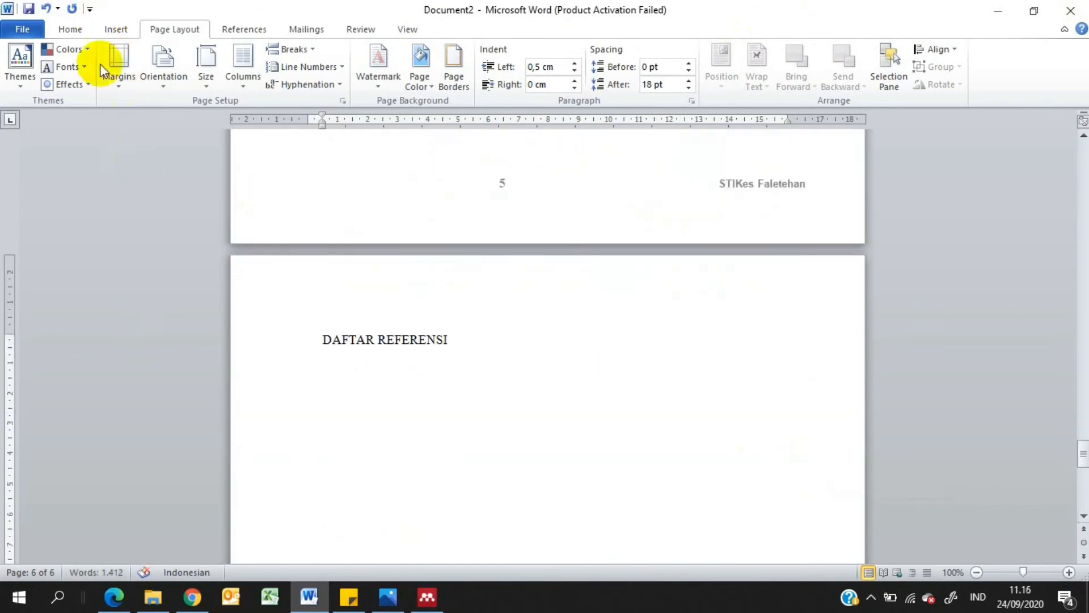
Centre the "DAFTAR REFERENSI" heading and make it bold
left_click(378, 342)
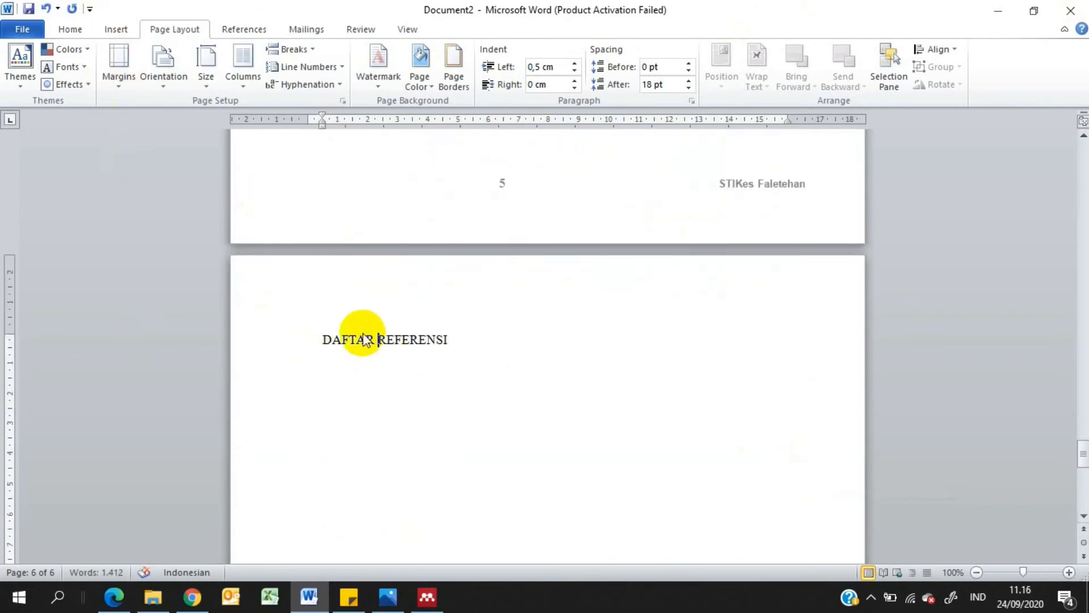
left_click(70, 29)
left_click(367, 78)
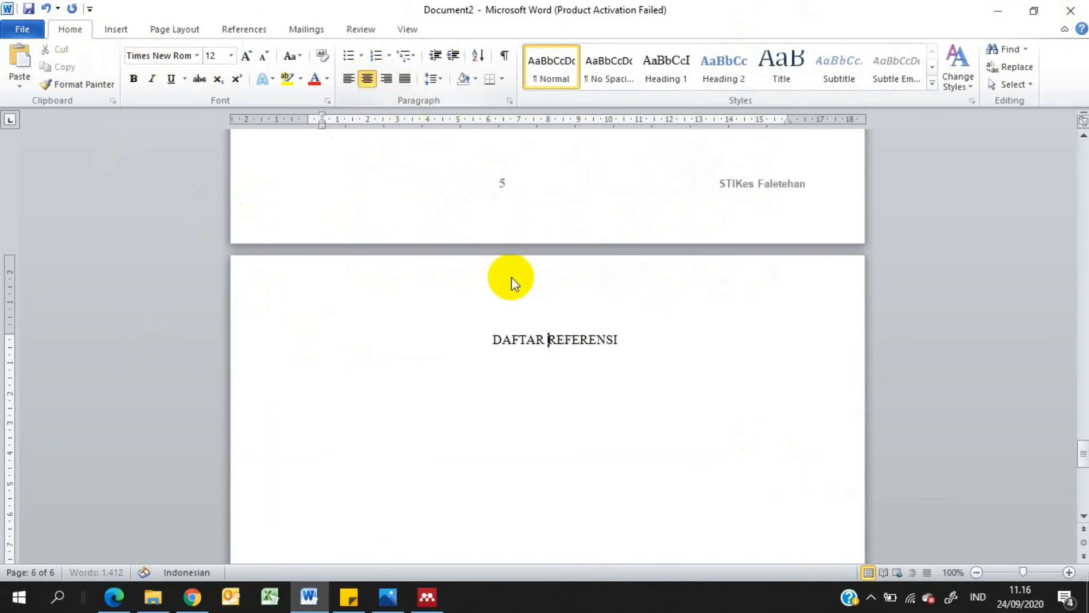
left_click_drag(624, 340, 481, 333)
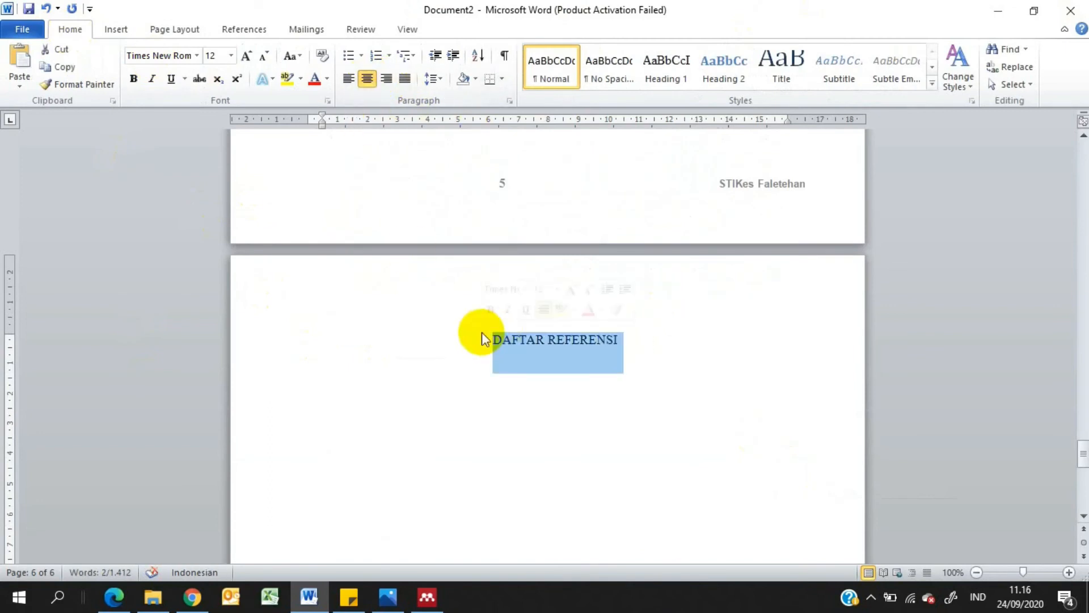
key("ctrl+b")
Insert the Mendeley bibliography on the empty line below the "DAFTAR REFERENSI" heading
left_click(471, 438)
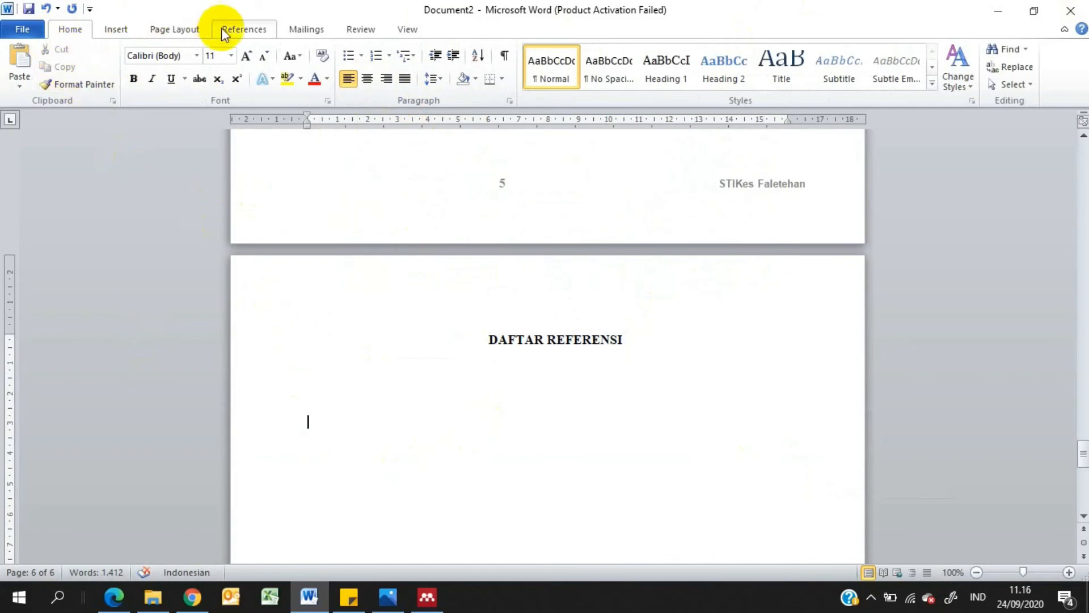
left_click(265, 35)
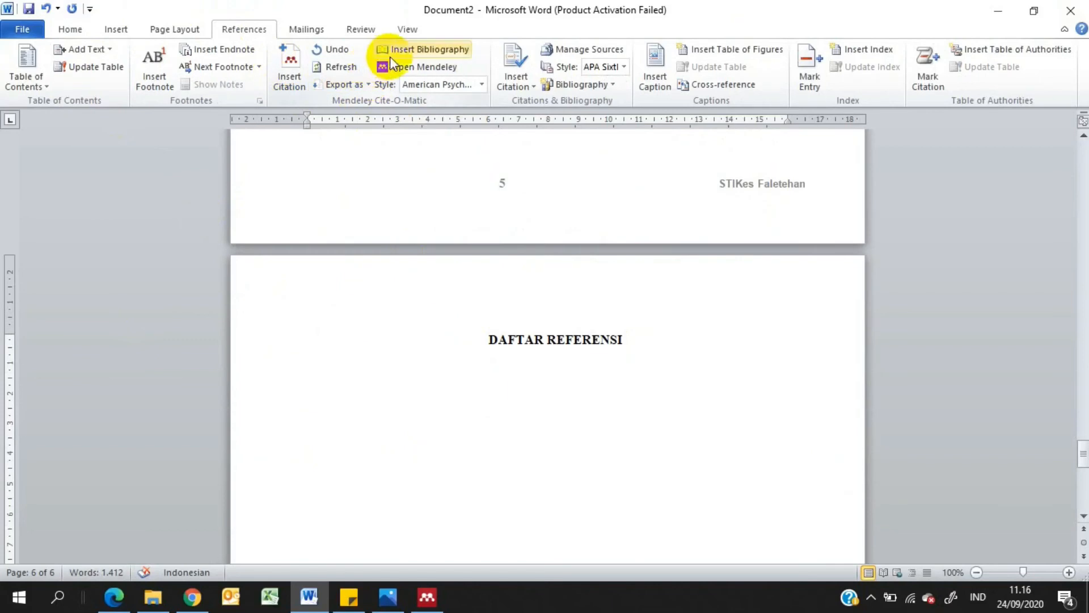
left_click(460, 55)
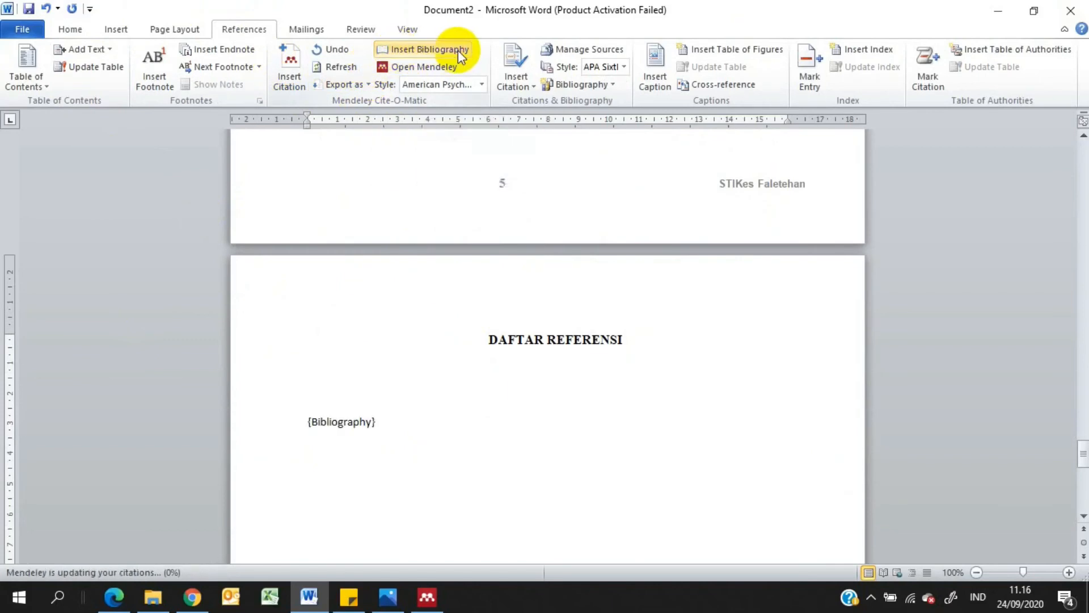
scroll(426, 413, "down", 2)
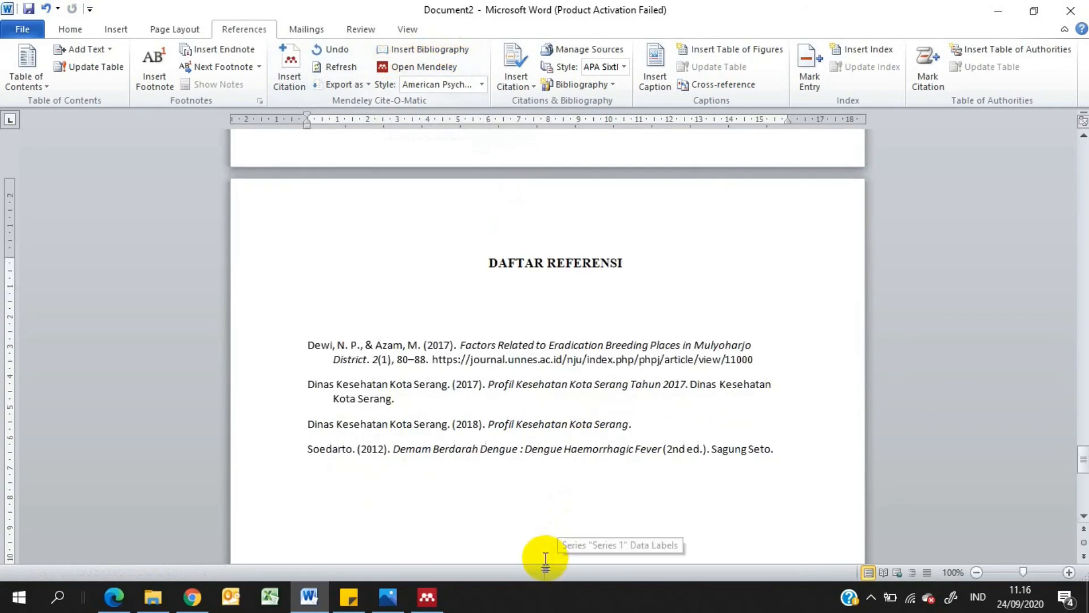
Set the font of all bibliography entries to Times New Roman, size 12
left_click_drag(321, 478, 305, 350)
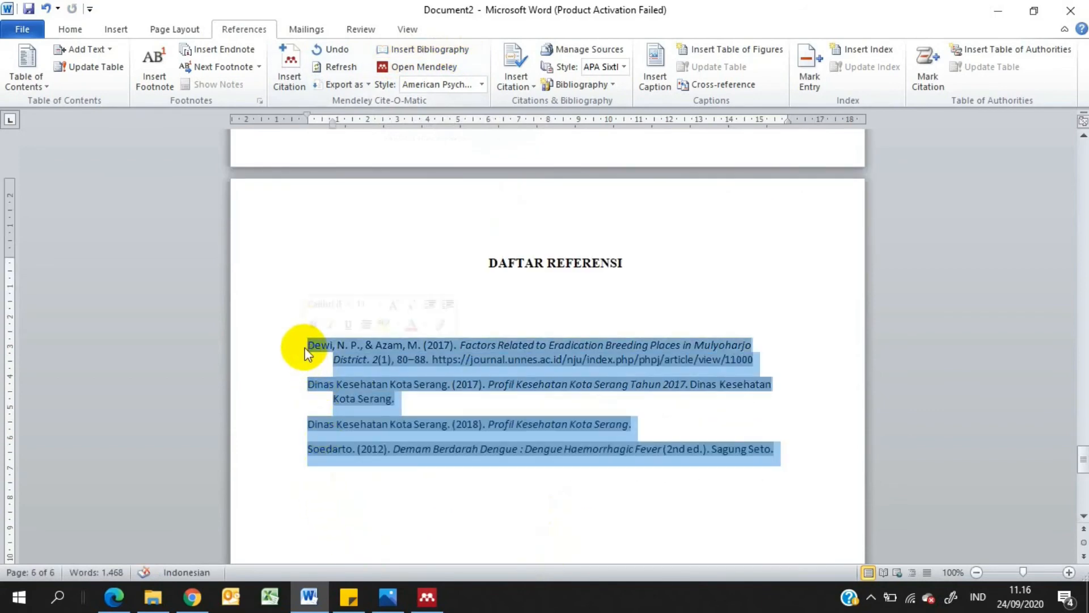
left_click(74, 27)
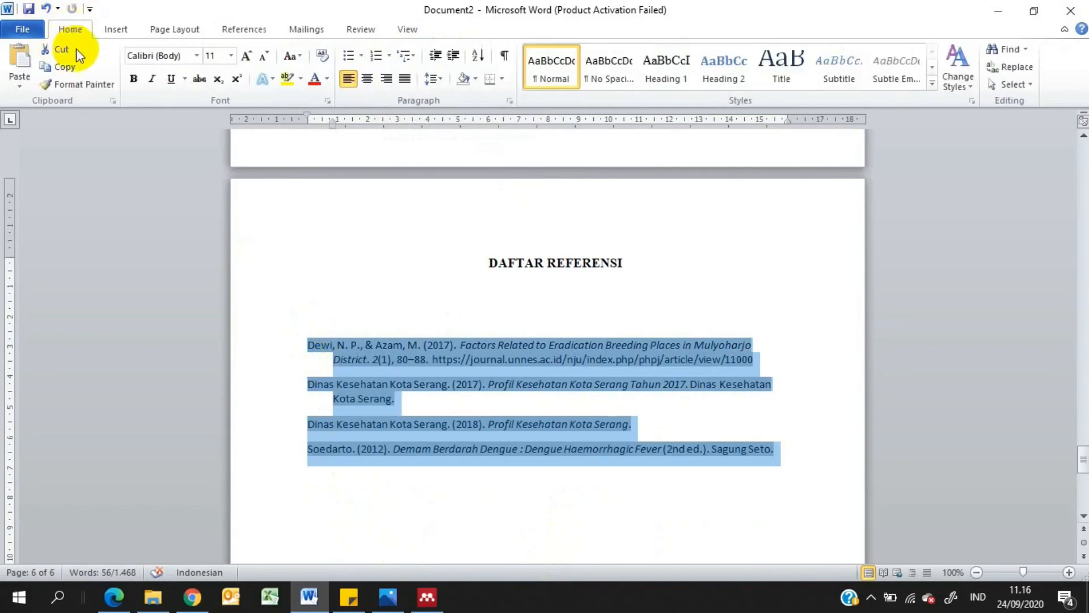
left_click(185, 56)
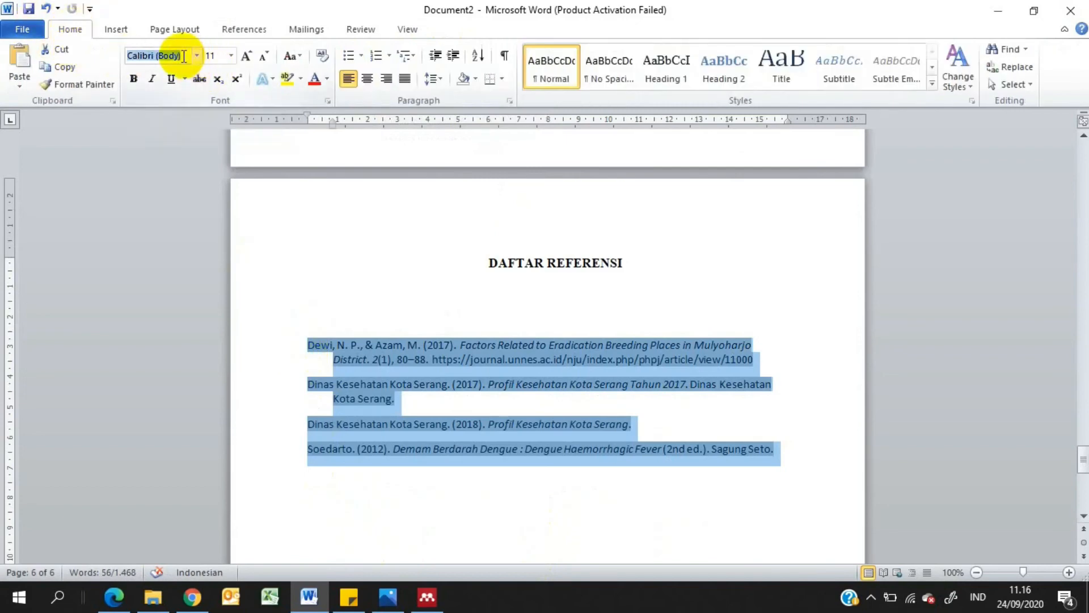
type("Times New Rom")
key("Return")
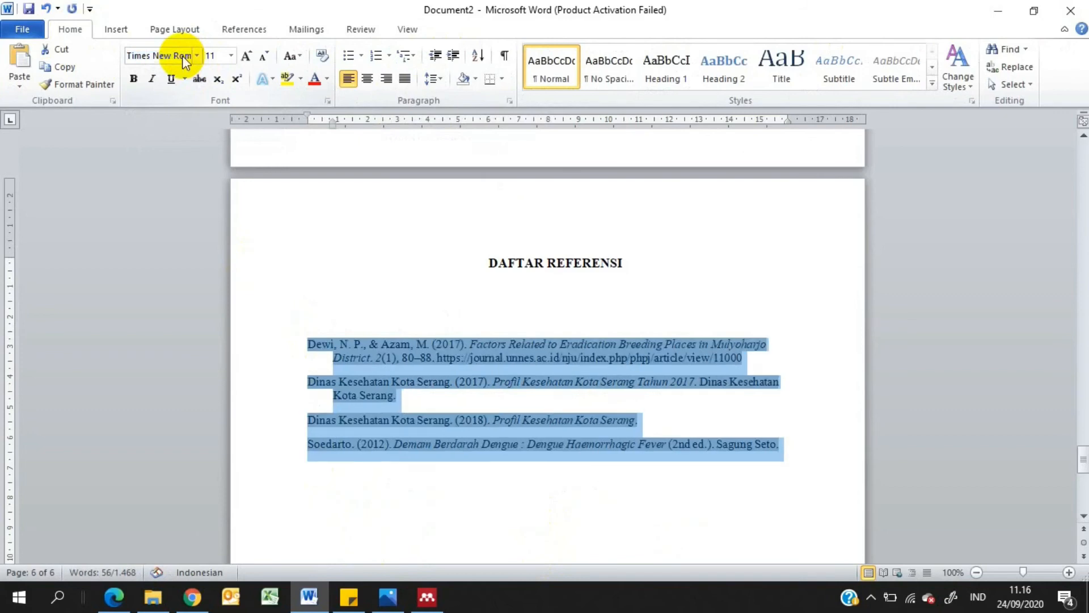
left_click(227, 60)
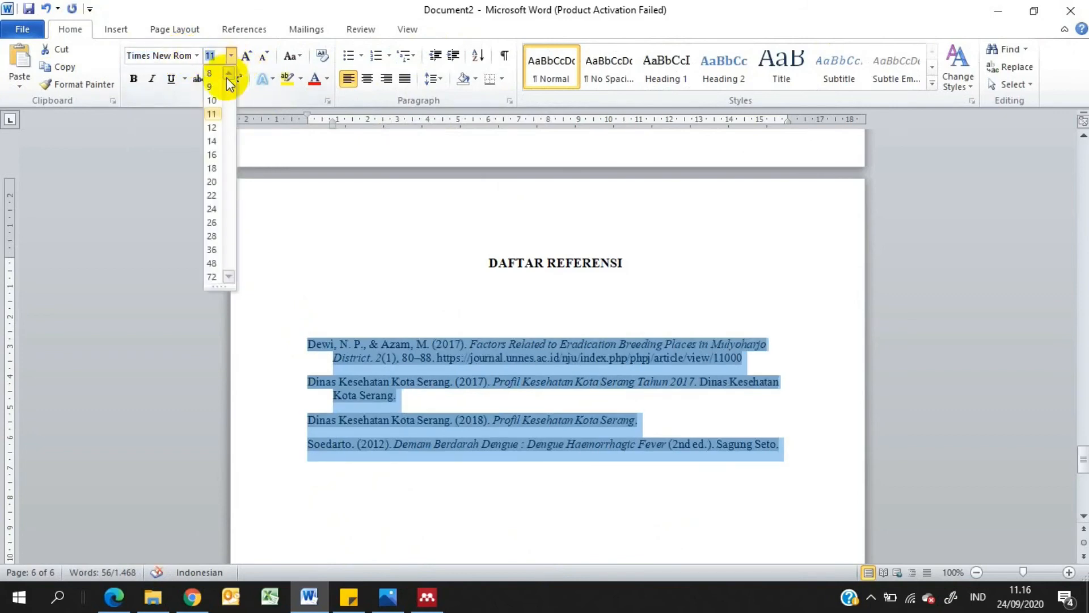
left_click(215, 126)
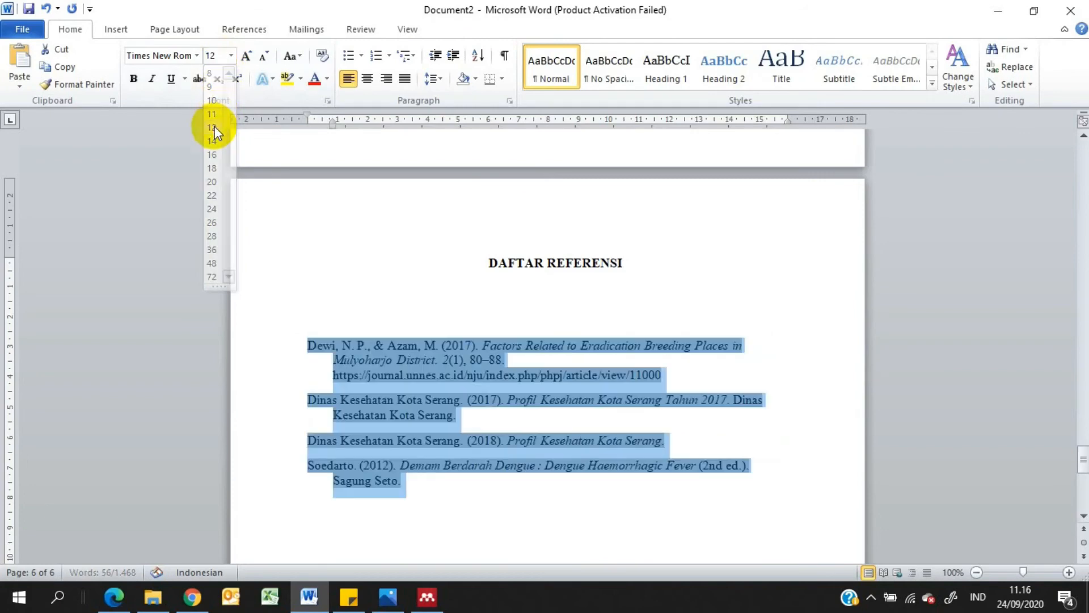
Justify the bibliography entries and set their line spacing to 1,0
left_click(407, 79)
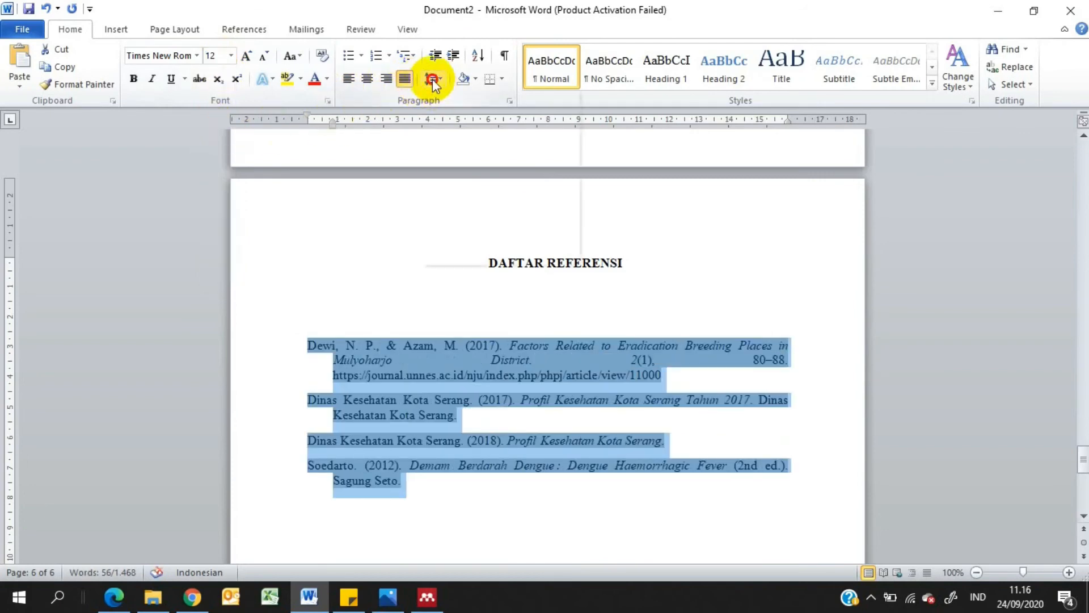
left_click(432, 79)
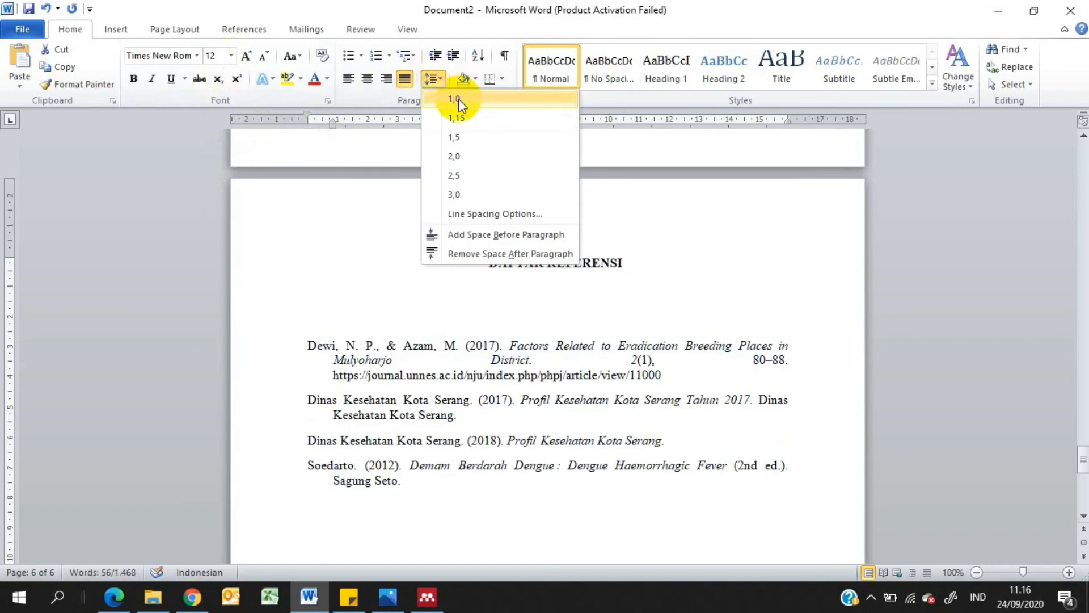
left_click(459, 99)
left_click(617, 500)
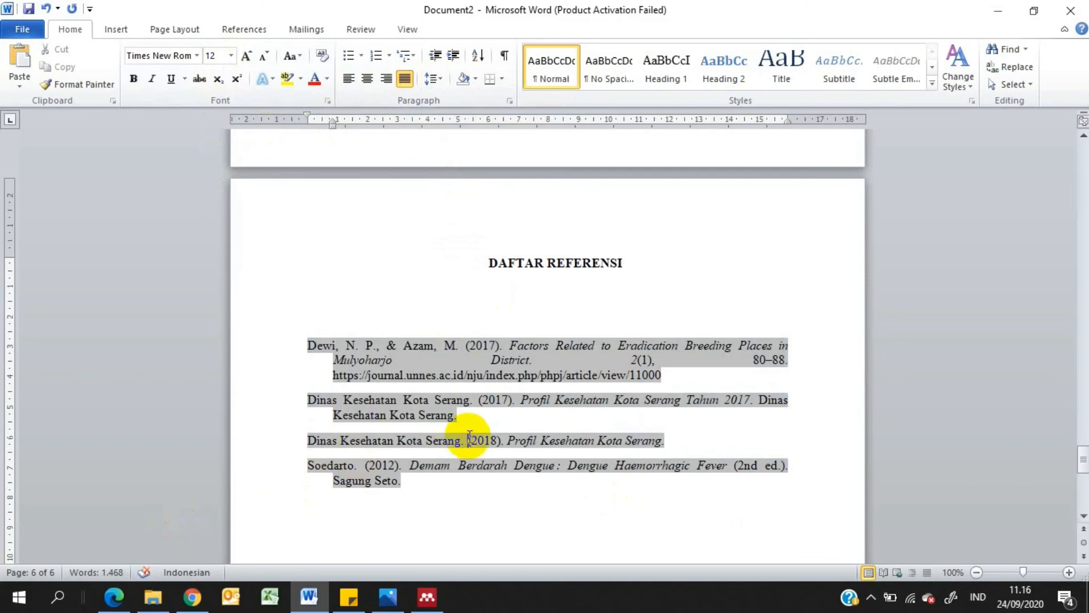
Examine the 2018 Dinas Kesehatan Kota Serang entry in the reference list and look at the Mendeley library
key("Up")
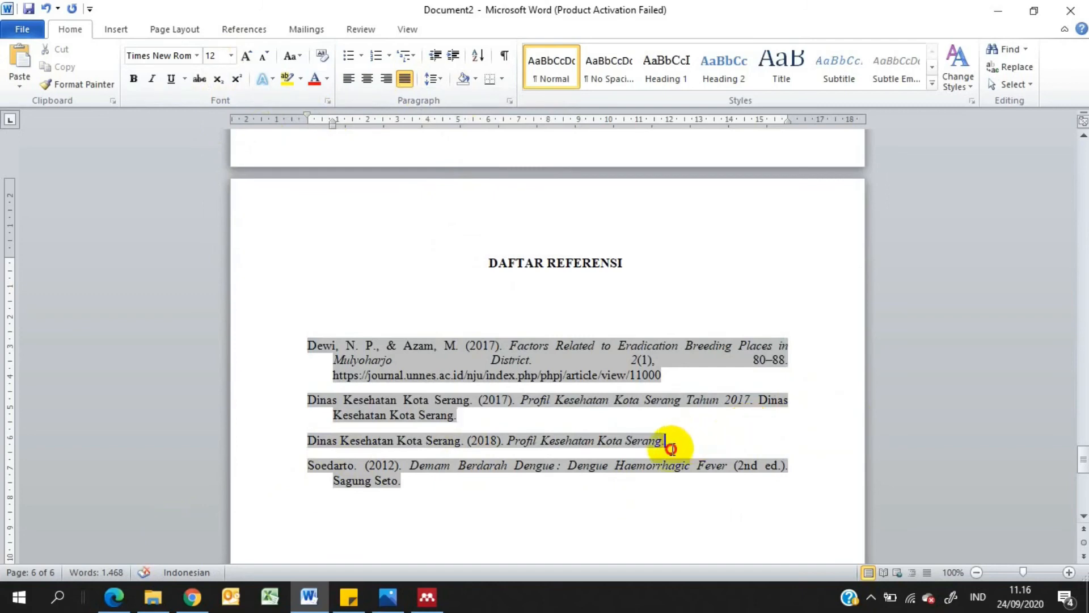
left_click_drag(667, 441, 281, 437)
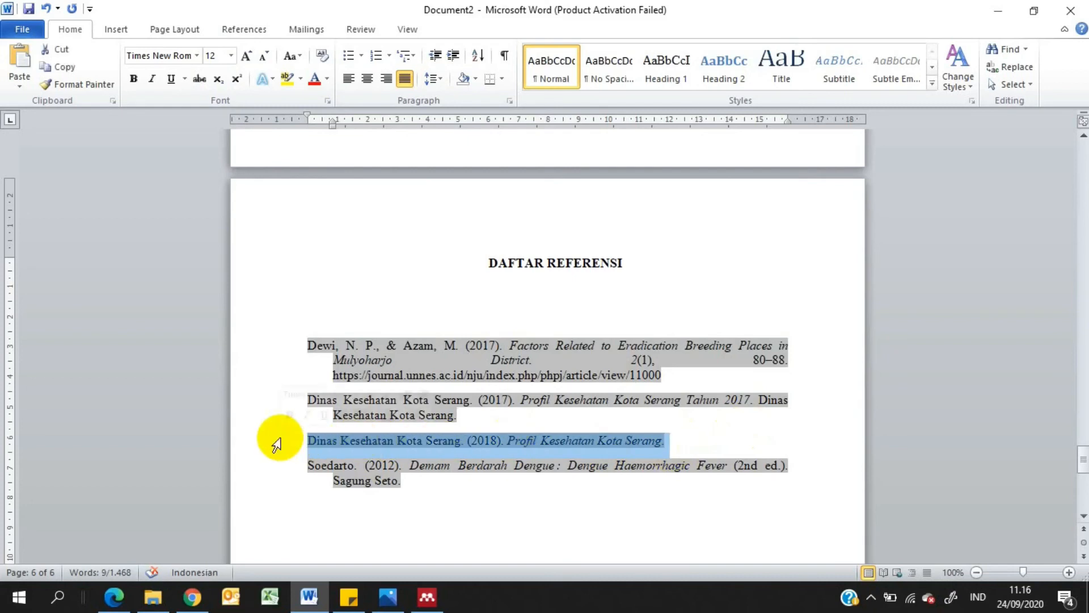
left_click(540, 440)
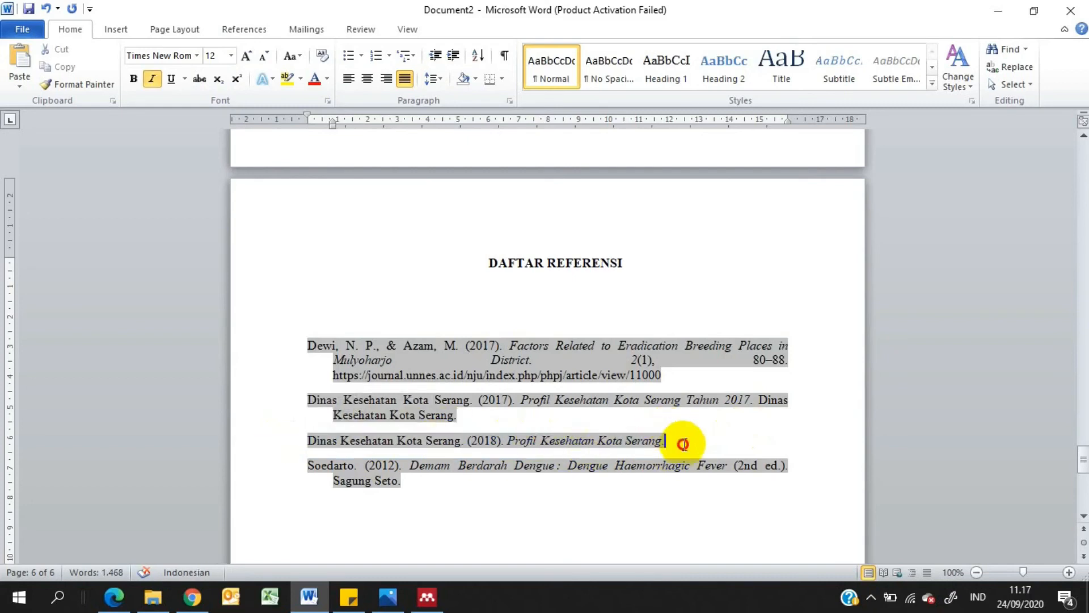
left_click(591, 439)
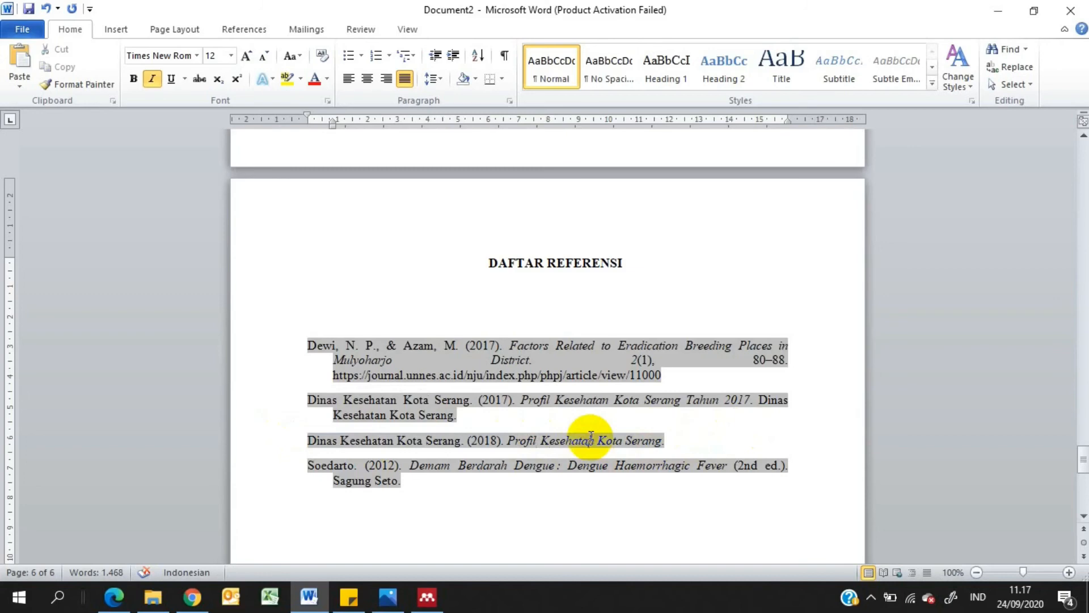
left_click(427, 595)
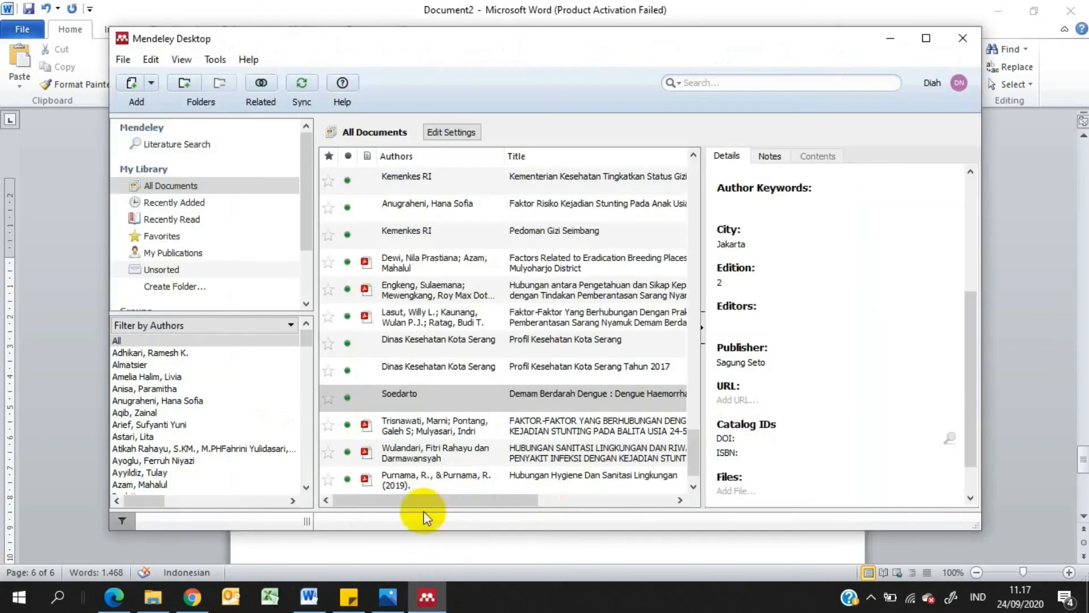
left_click(327, 597)
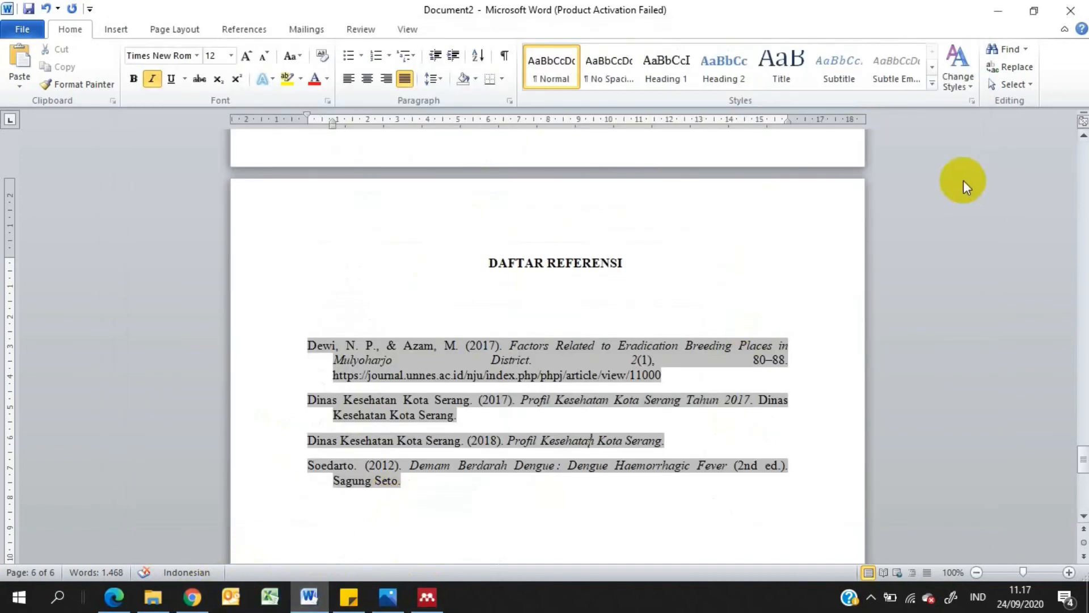
Delete the citation "(Dinas Kesehatan Kota Serang, 2018)" after "29 kasus" in the body text on page 5
left_click_drag(1080, 461, 1043, 402)
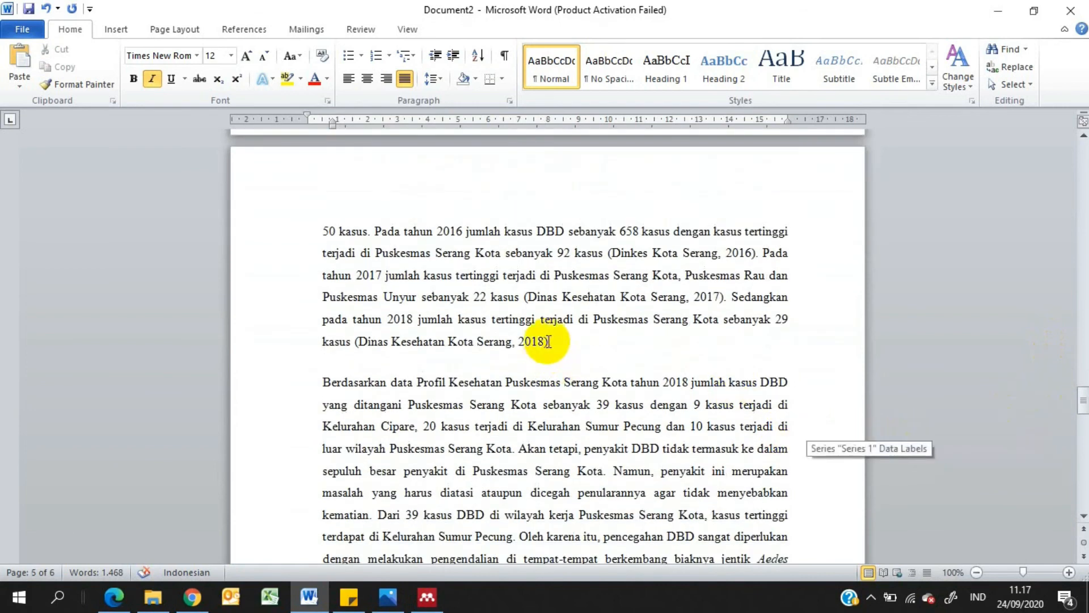
left_click_drag(549, 341, 350, 342)
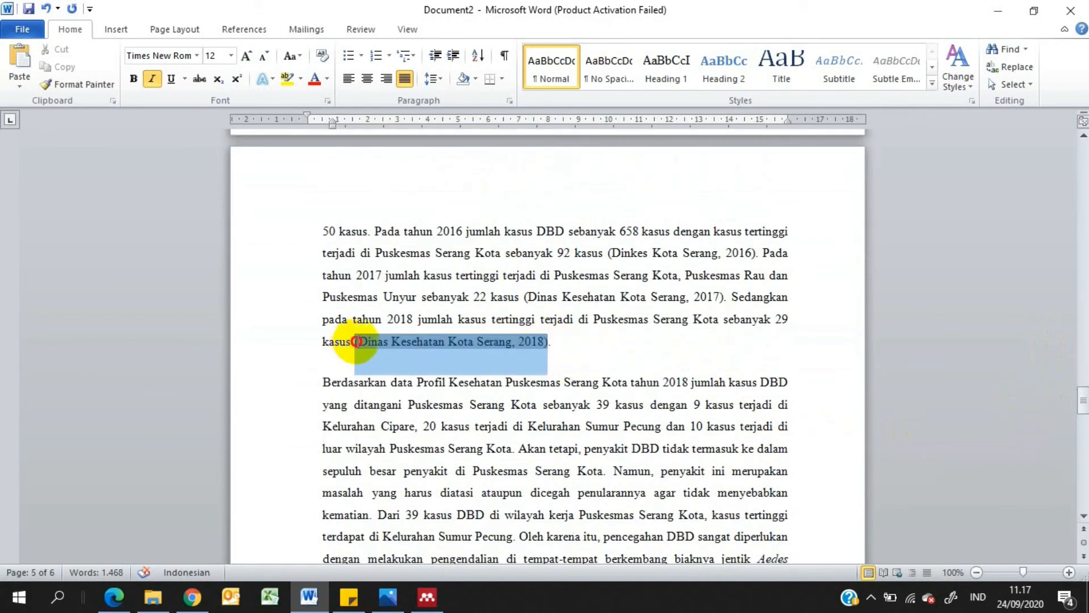
key("Delete")
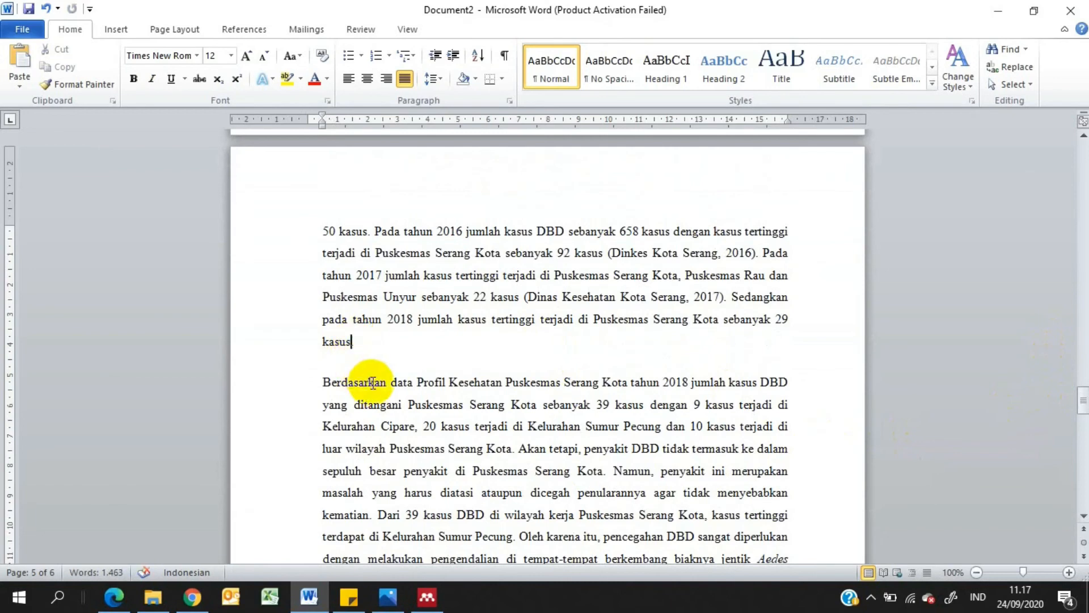
Go to Mendeley Desktop from a new citation and append "tAHUN 2018" to the title of the "Profil Kesehatan Kota Serang" record
left_click(244, 31)
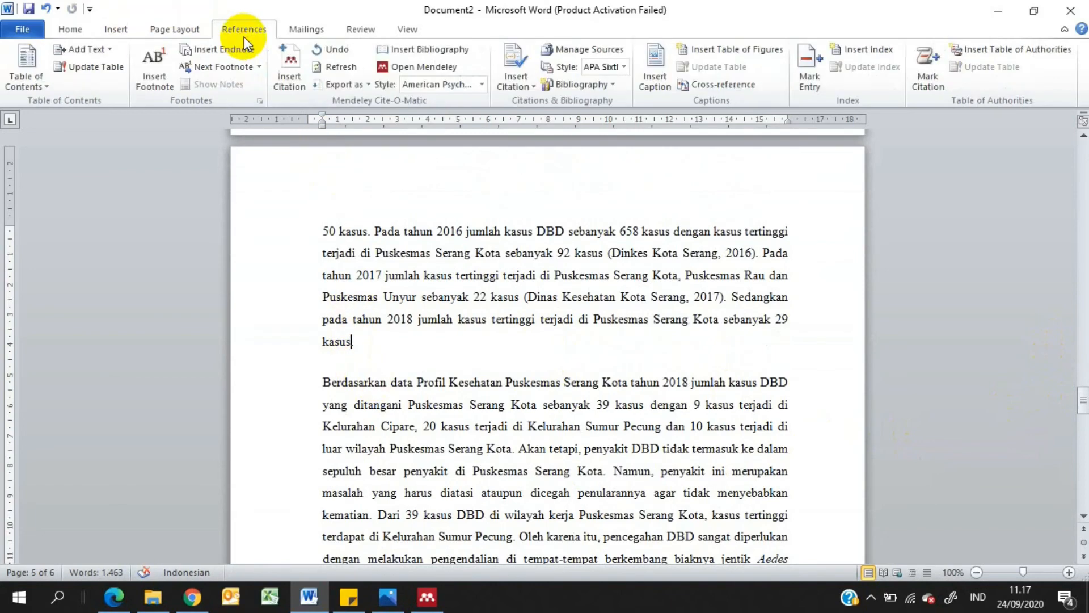
left_click(295, 73)
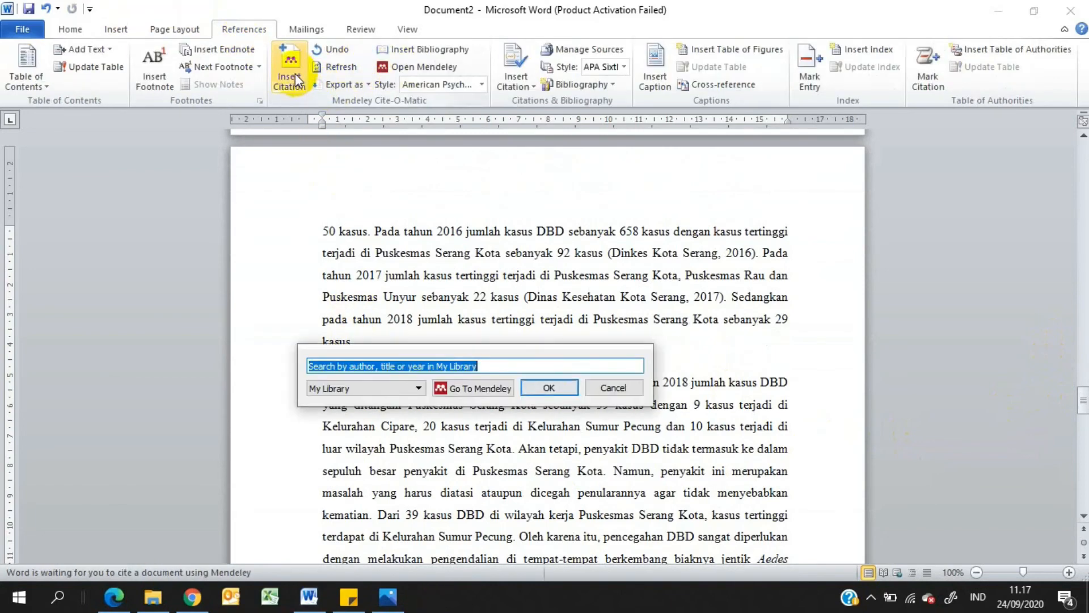
left_click(497, 388)
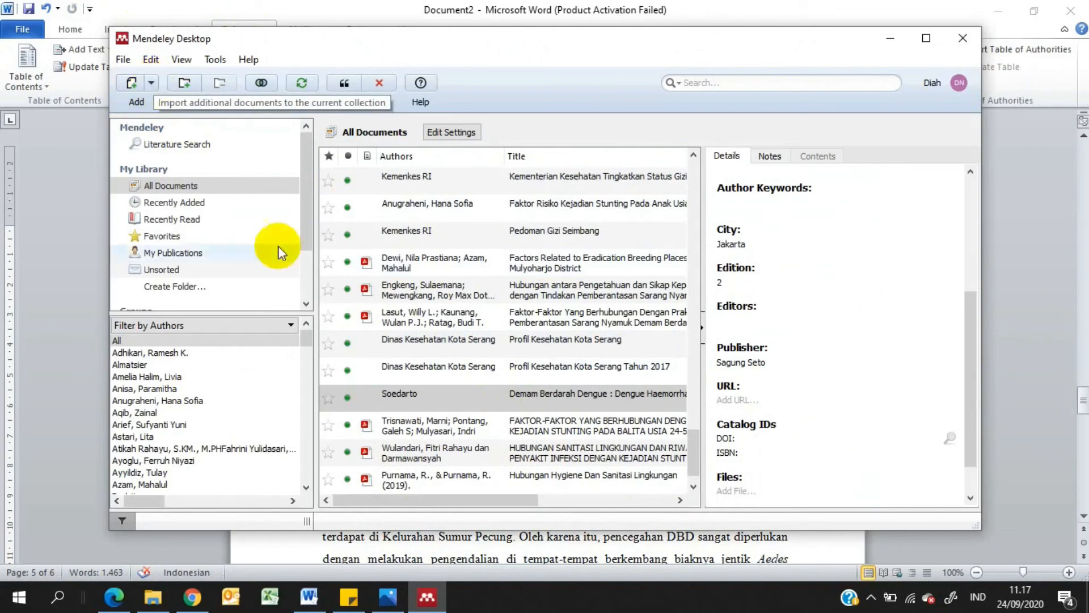
left_click(420, 343)
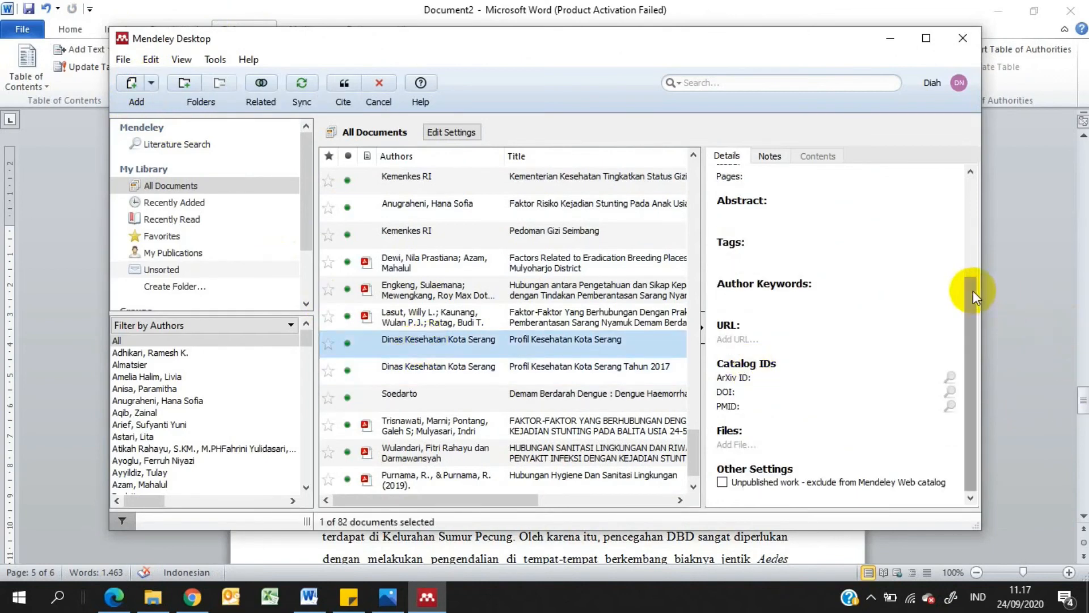
left_click_drag(973, 290, 954, 167)
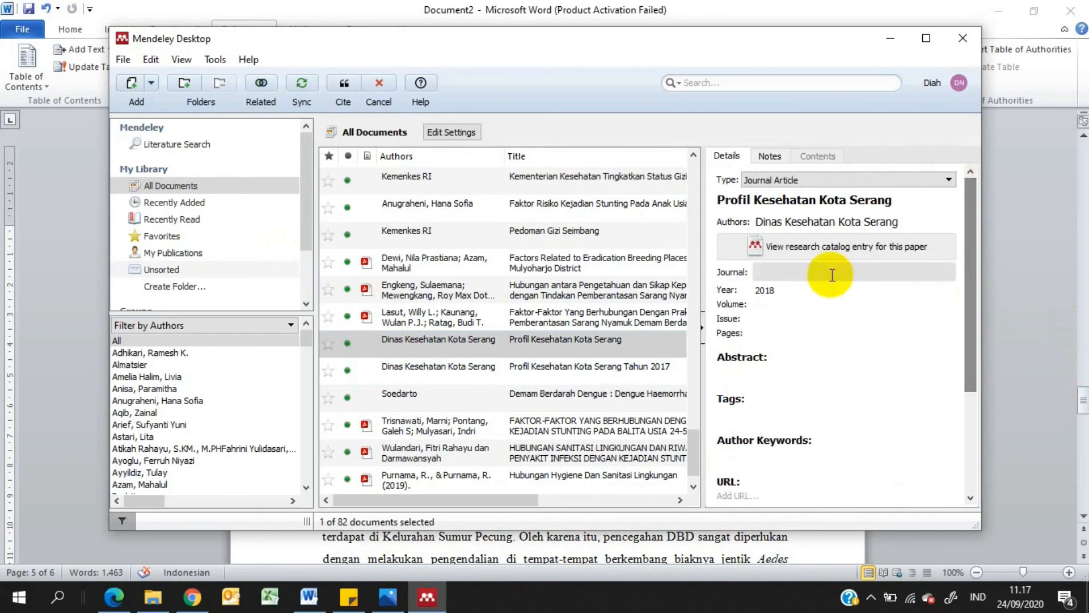
left_click(828, 223)
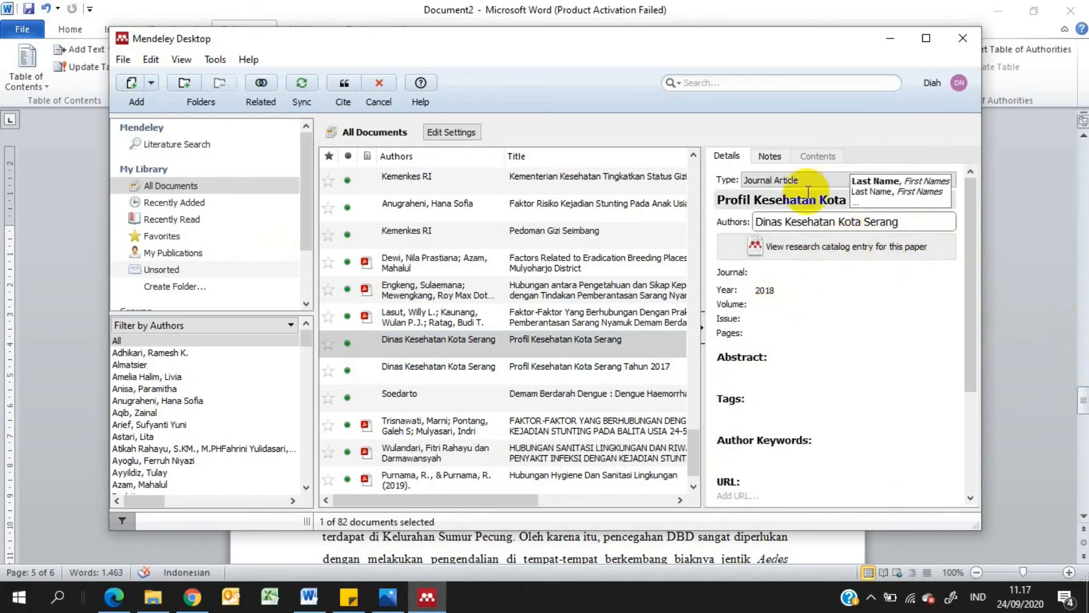
left_click(925, 206)
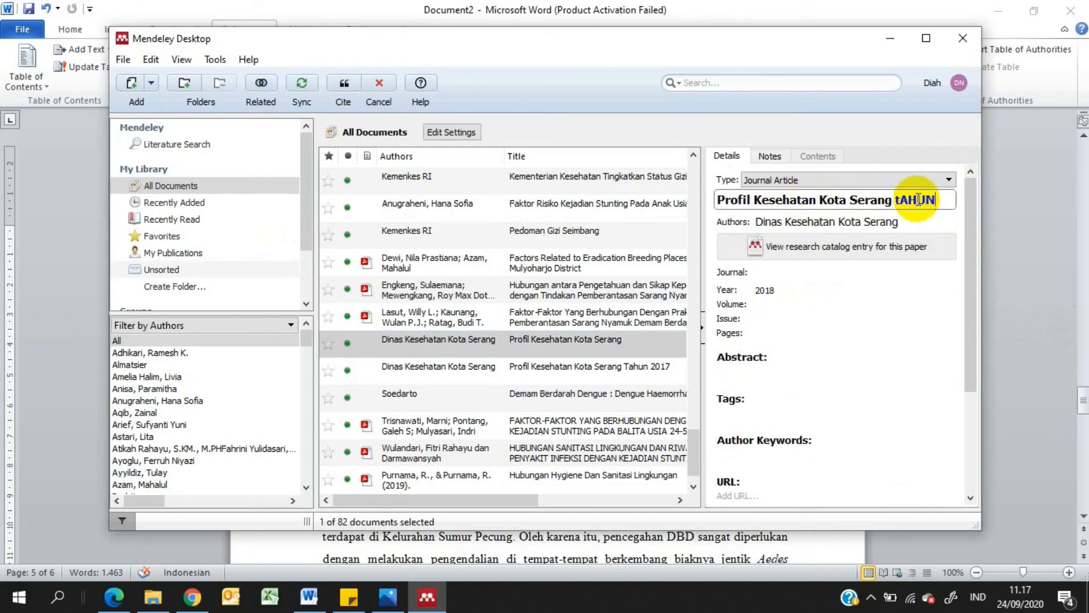
type("tAHUN 2018")
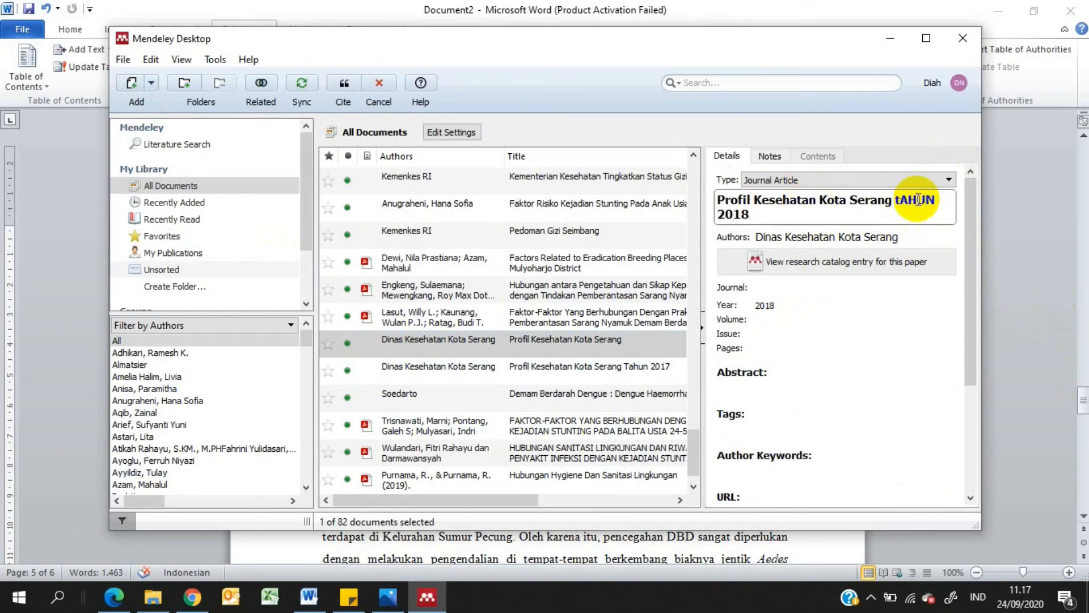
Change the document type of the 2018 Profil Kesehatan Kota Serang record to Book
left_click_drag(968, 236, 966, 346)
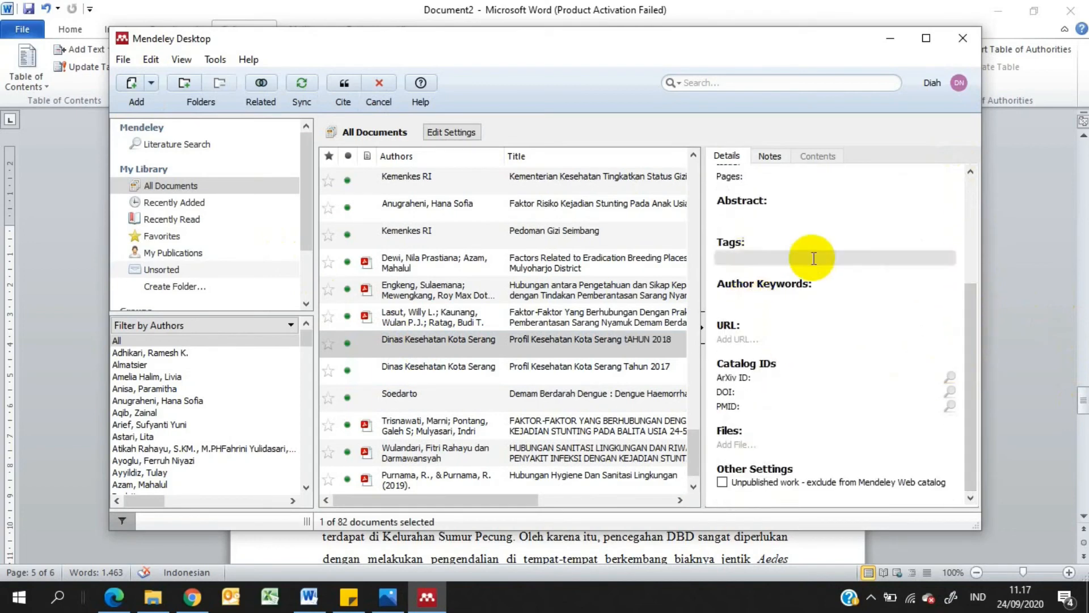
left_click_drag(970, 369, 962, 215)
left_click(834, 180)
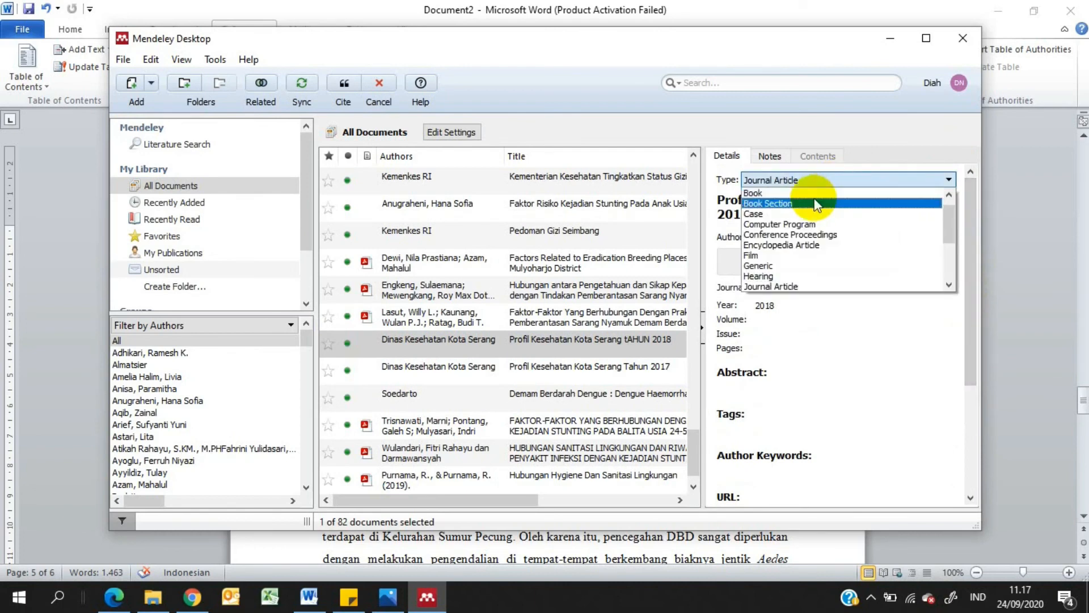
left_click(817, 194)
Set the city of the 2018 Profil Kesehatan Kota Serang record to Serang
left_click_drag(968, 208, 778, 335)
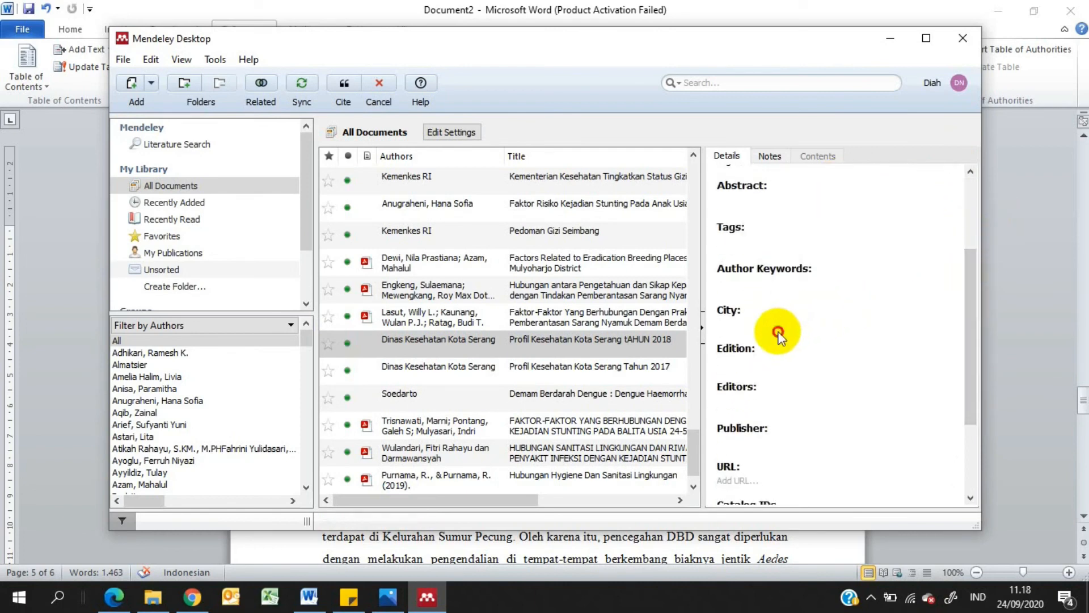
left_click(775, 319)
type("sERA")
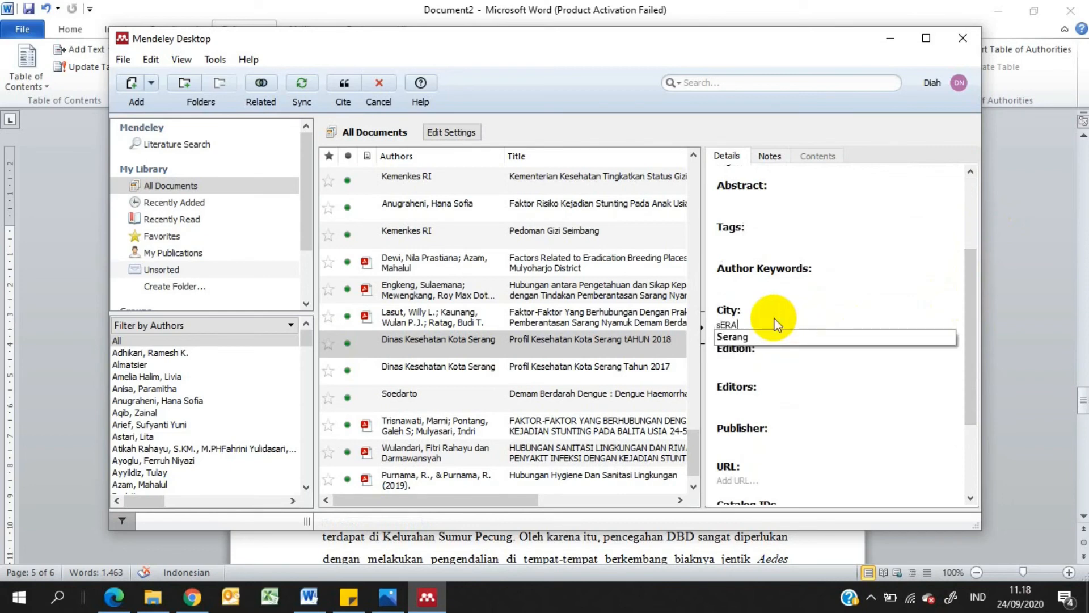
type("NG")
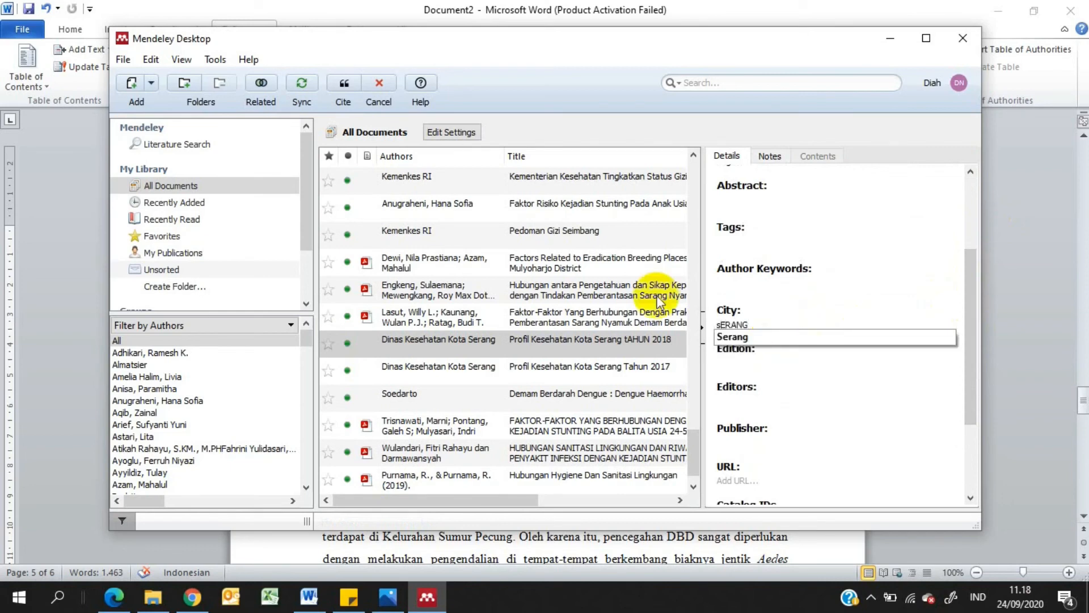
left_click(773, 338)
Set the publisher of the 2018 Profil Kesehatan Kota Serang record to Dinas Kesehatan Kota Serang
scroll(976, 304, "down", 2)
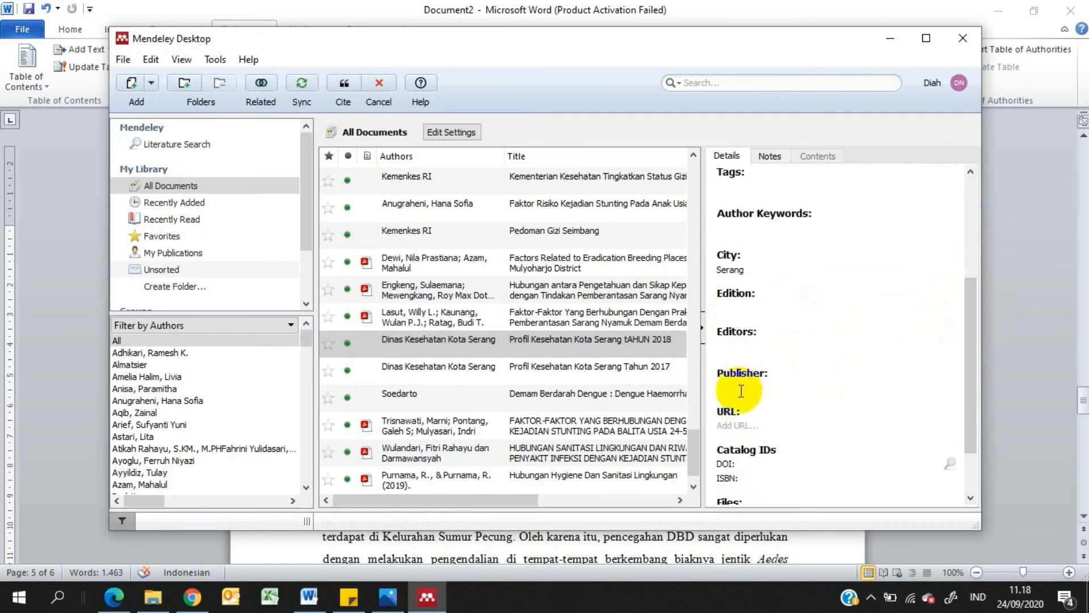
type("d")
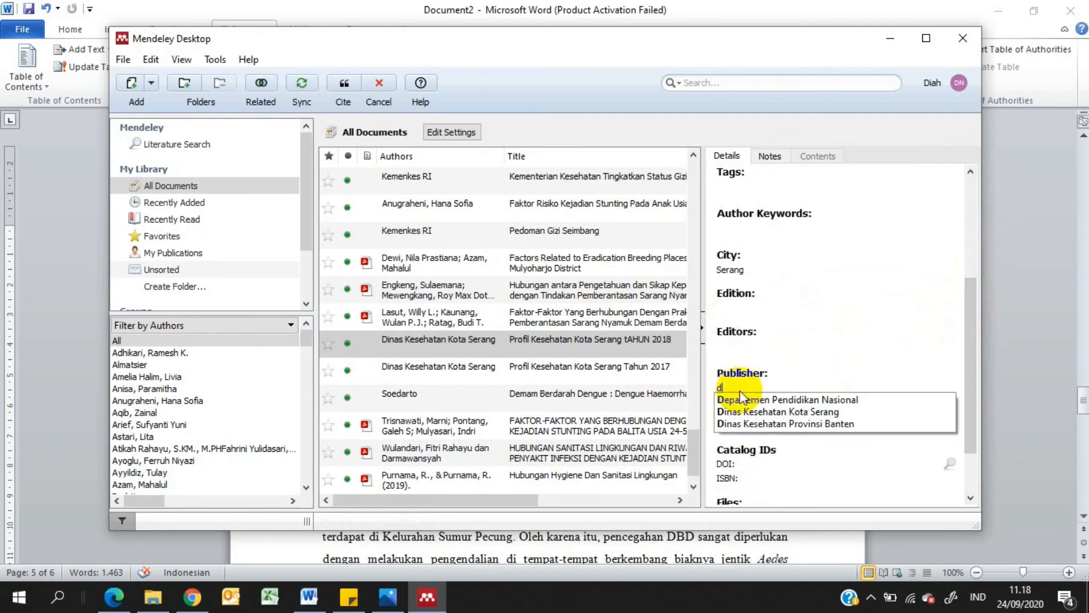
left_click(805, 399)
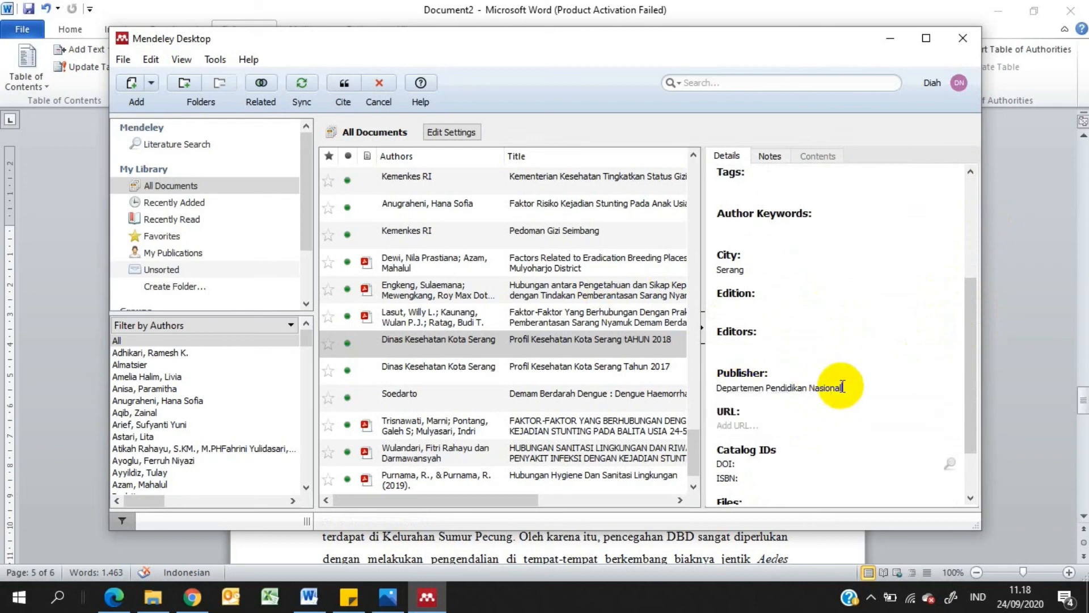
left_click_drag(846, 388, 718, 383)
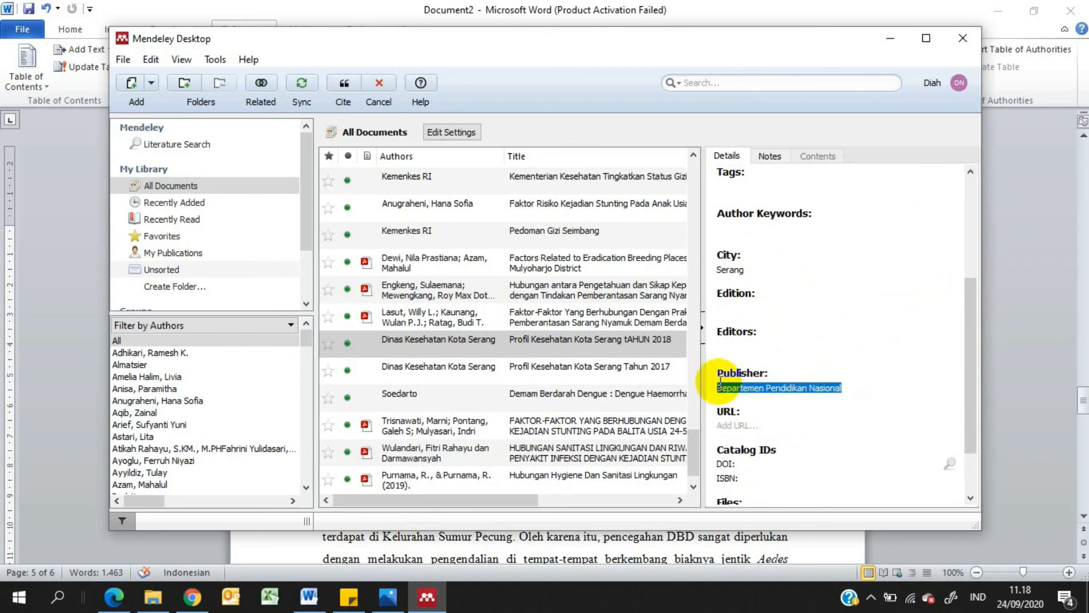
type("dinas")
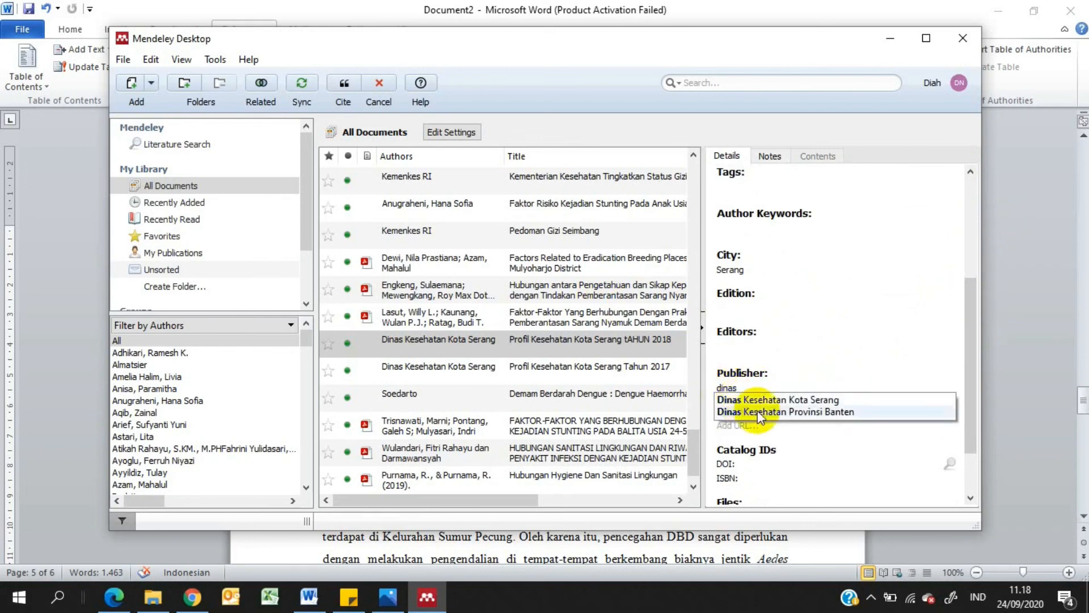
left_click(770, 401)
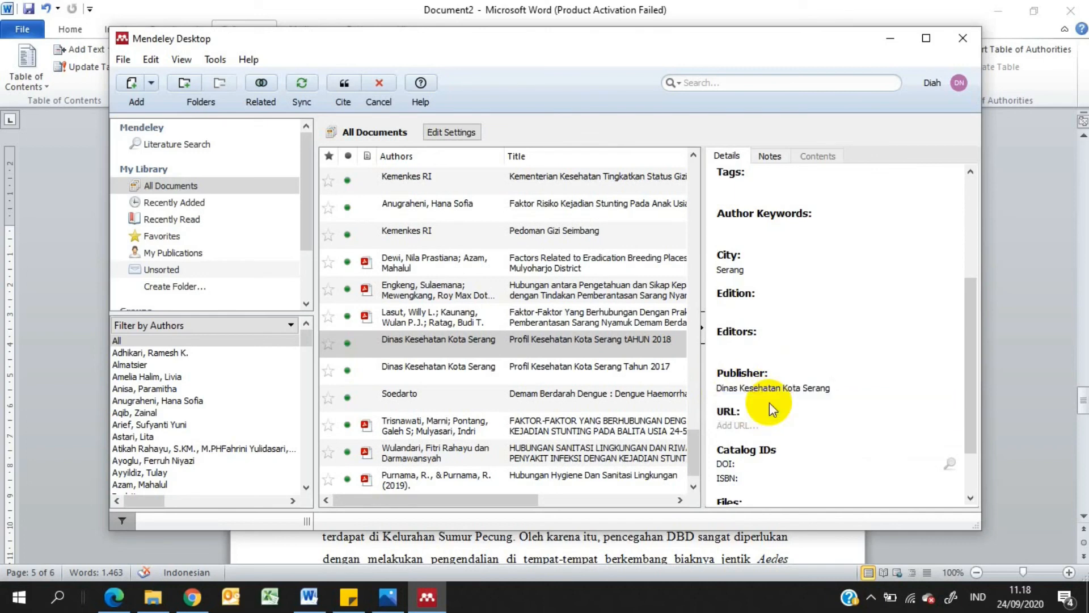
left_click_drag(972, 332, 944, 451)
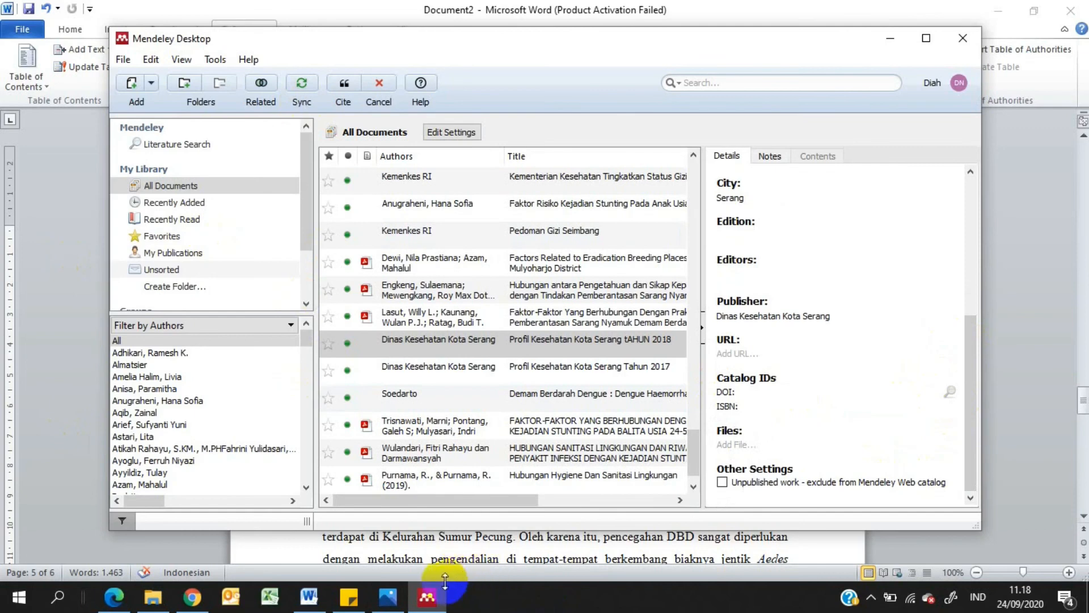
left_click(310, 597)
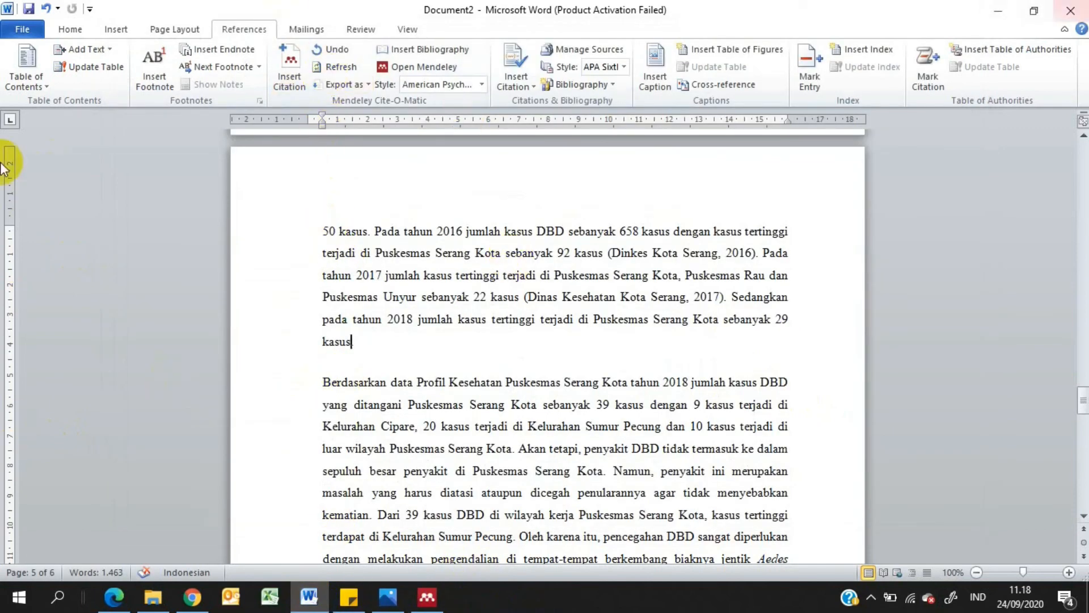
left_click(286, 79)
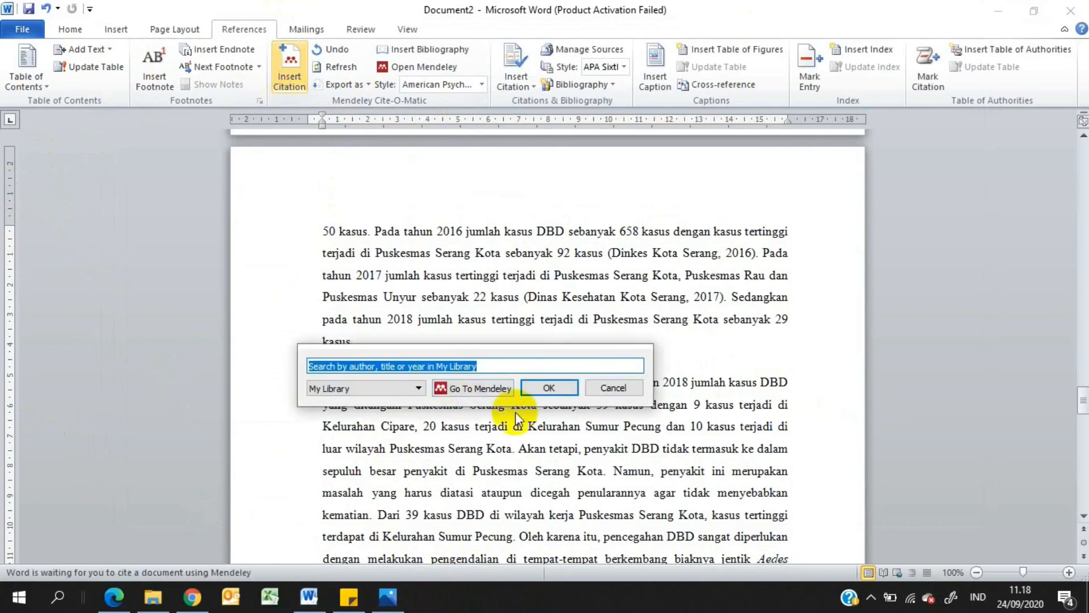
type("dinas k")
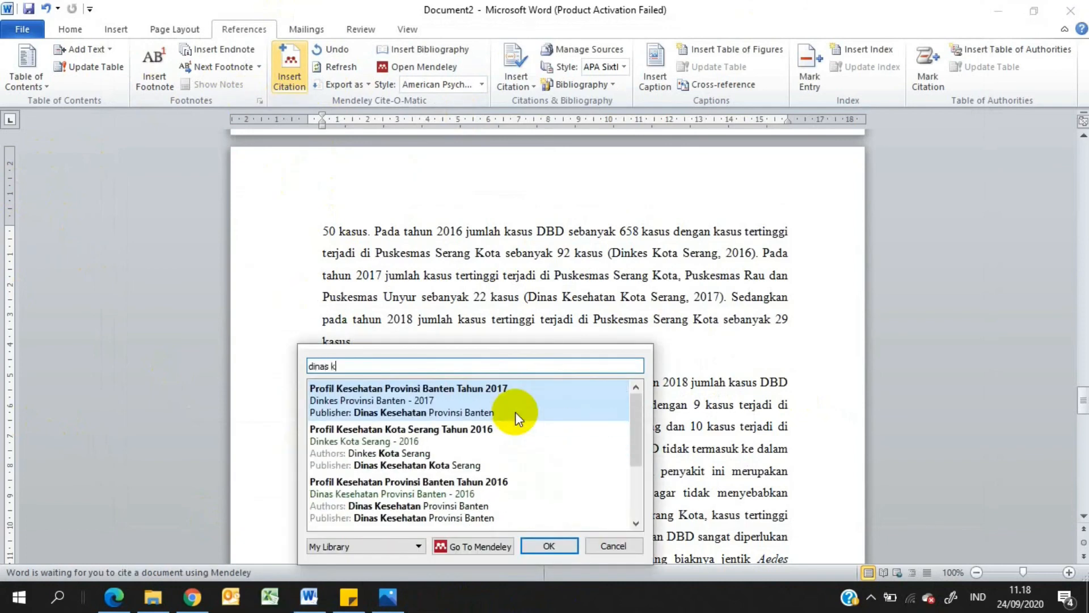
type("e")
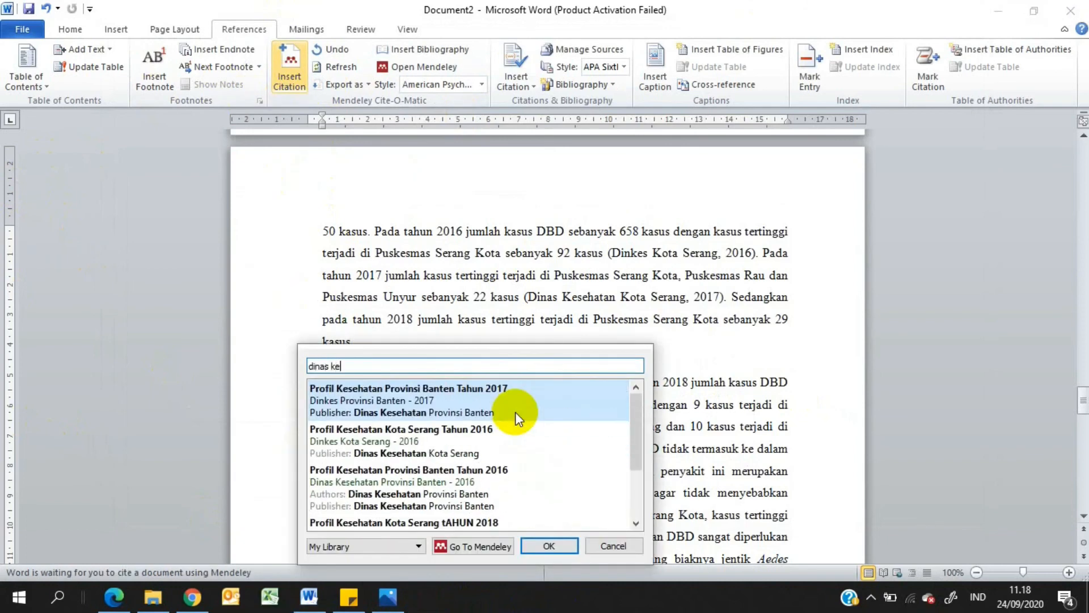
left_click(634, 432)
left_click_drag(634, 431, 641, 465)
left_click(446, 457)
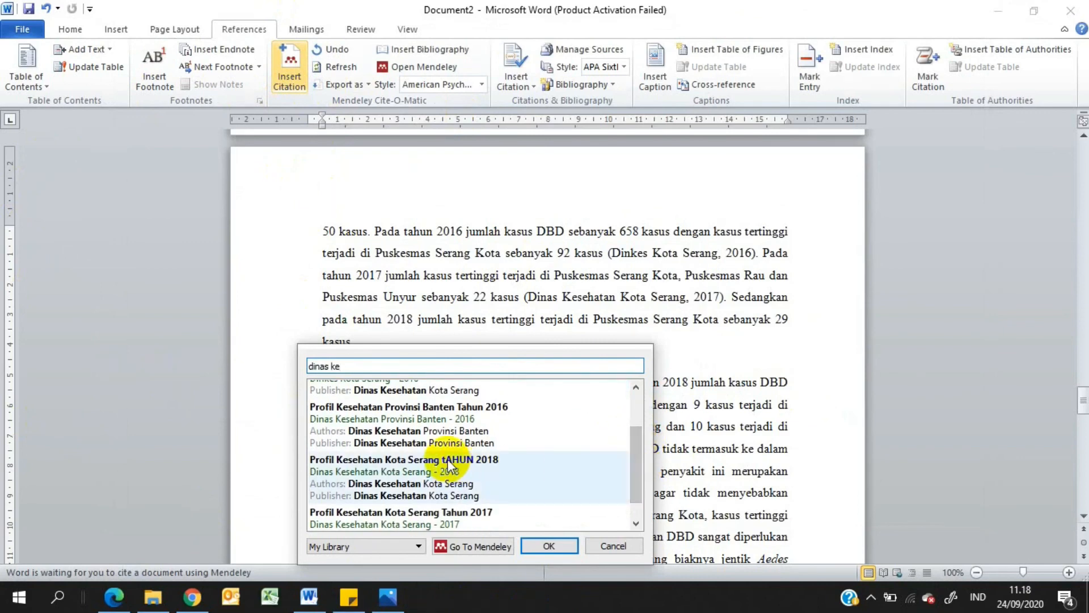
left_click(447, 459)
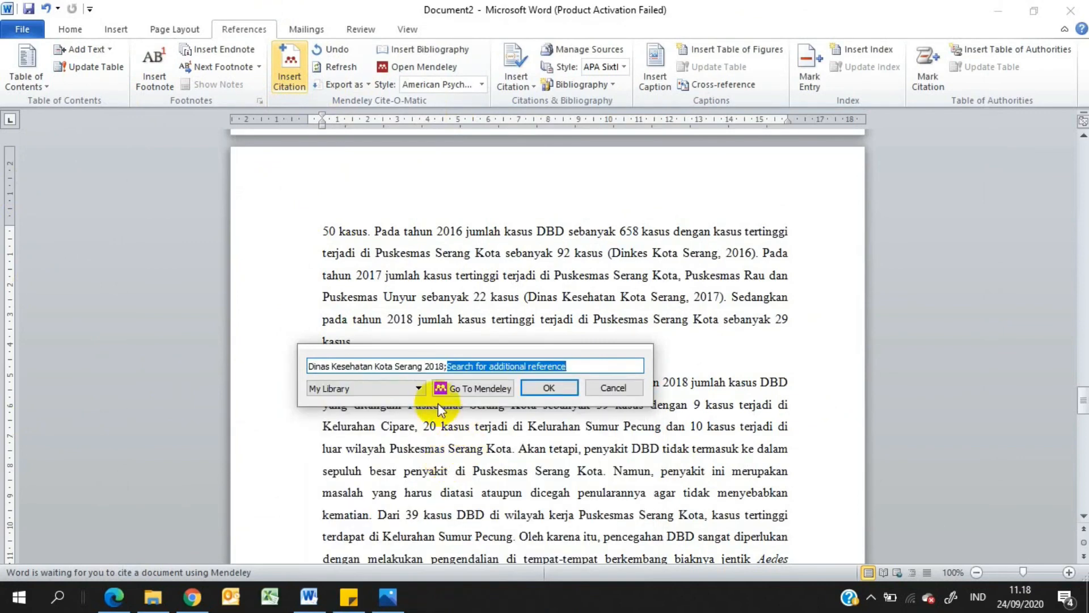
left_click(614, 388)
Return to Mendeley Desktop and correct the capitalisation in the 2018 record's title so it reads "Profil Kesehatan Kota Serang Tahun 2018"
left_click(430, 597)
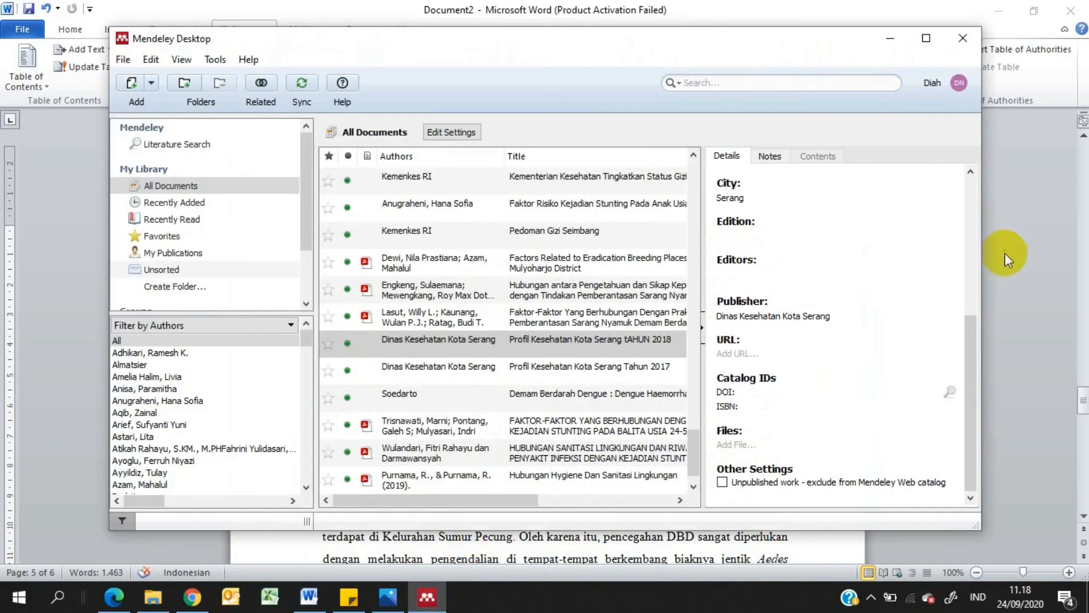
scroll(1031, 137, "up", 3)
left_click_drag(975, 418, 936, 230)
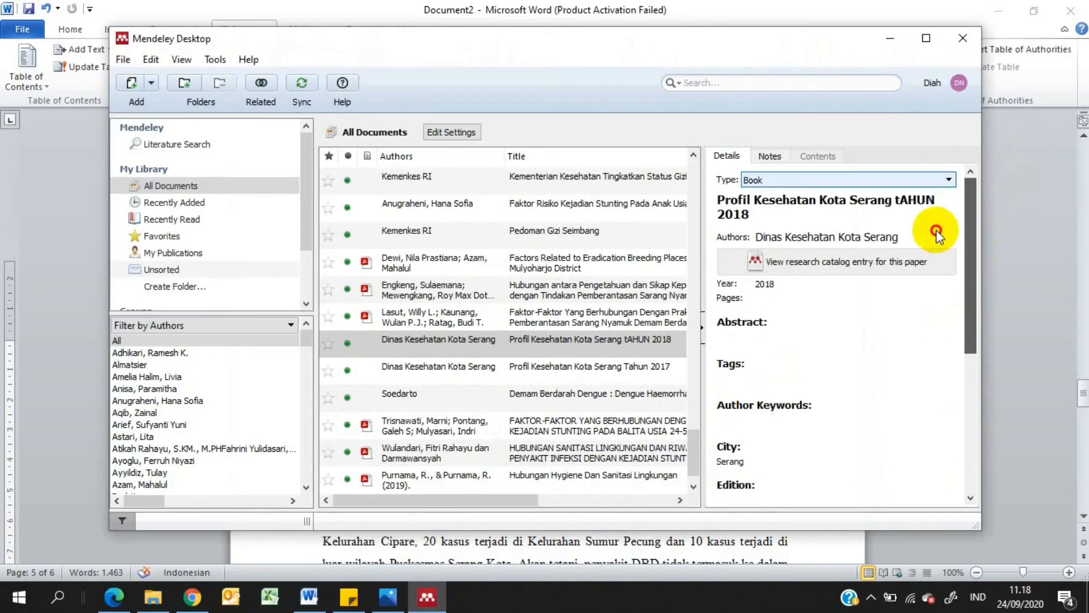
double_click(911, 200)
key("Delete")
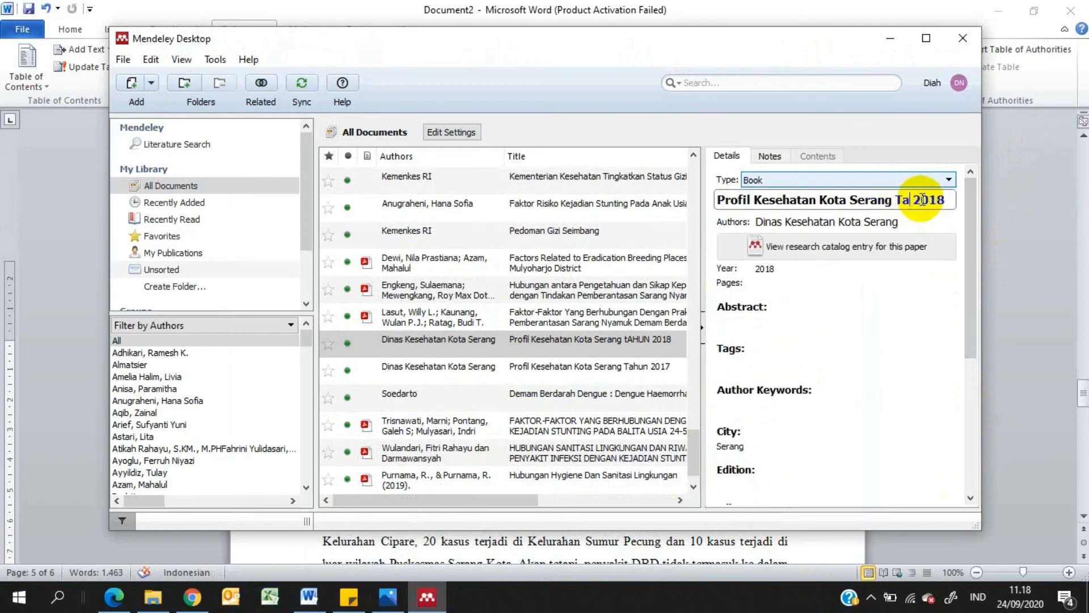
type("Tahun")
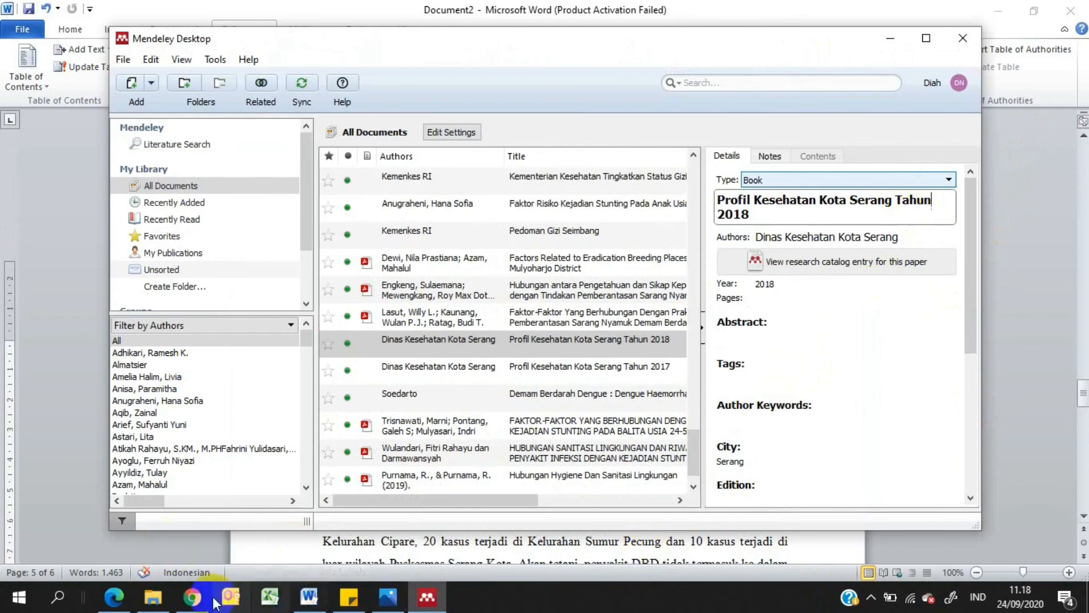
Switch to Word and cite the 2018 Profil Kesehatan Kota Serang record after "29 kasus", searching the Mendeley library for "dinas"
left_click(307, 596)
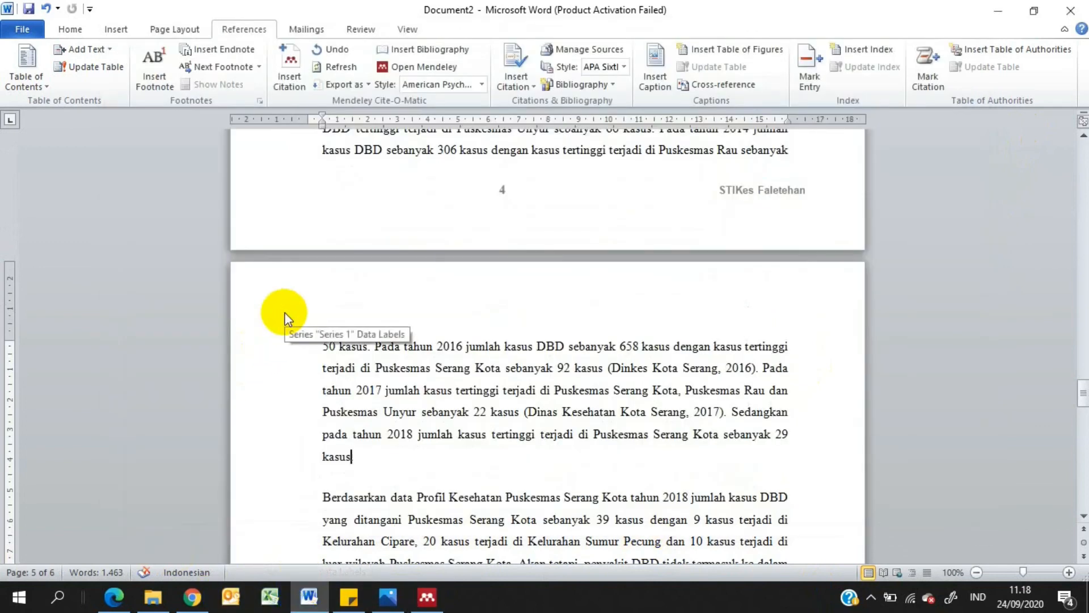
left_click(295, 61)
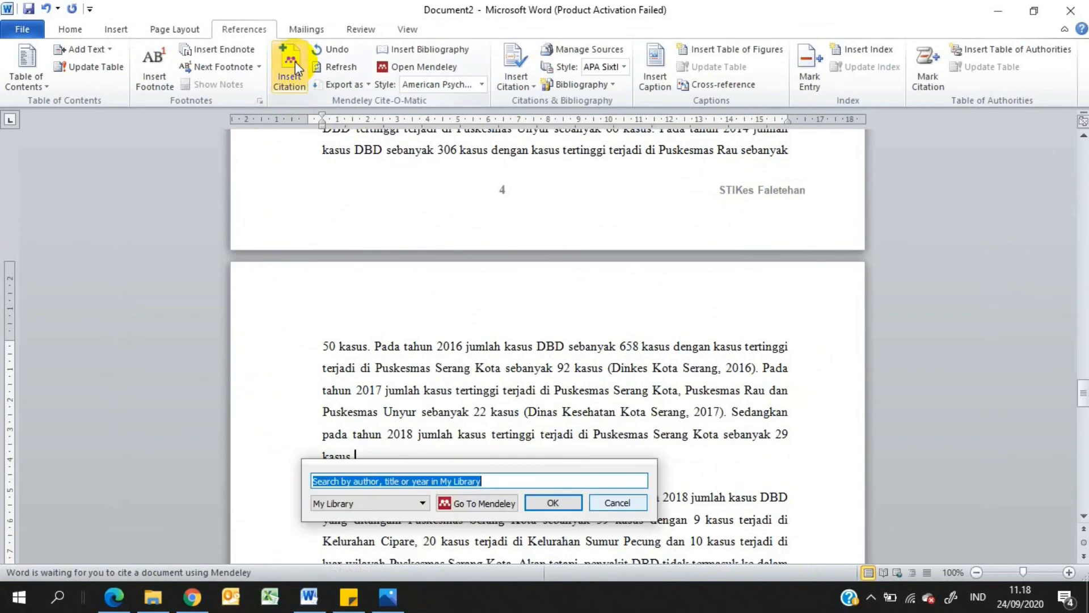
type("dinas")
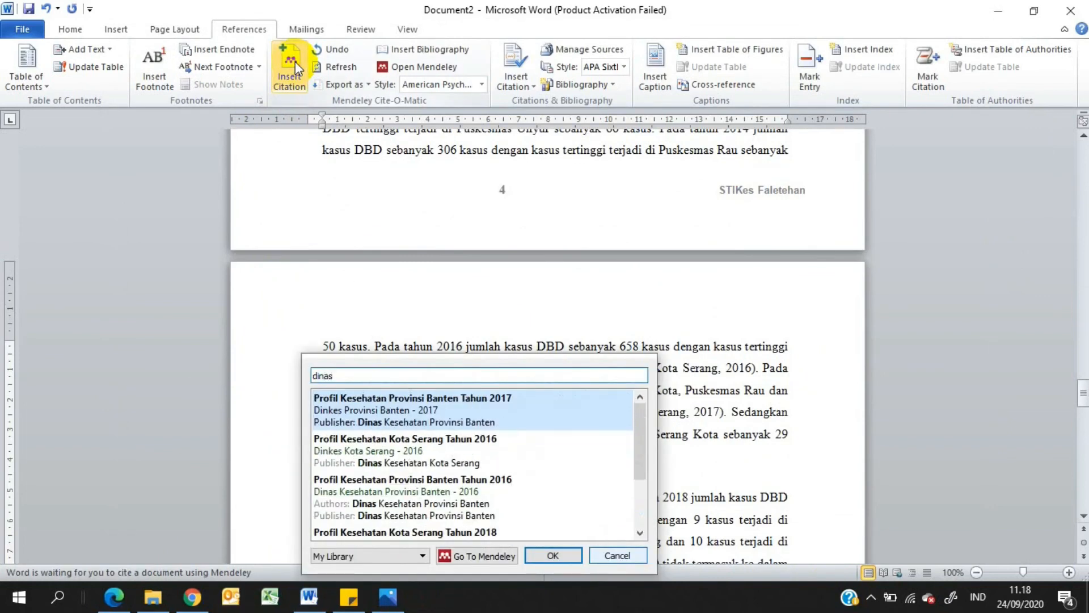
type("keseh")
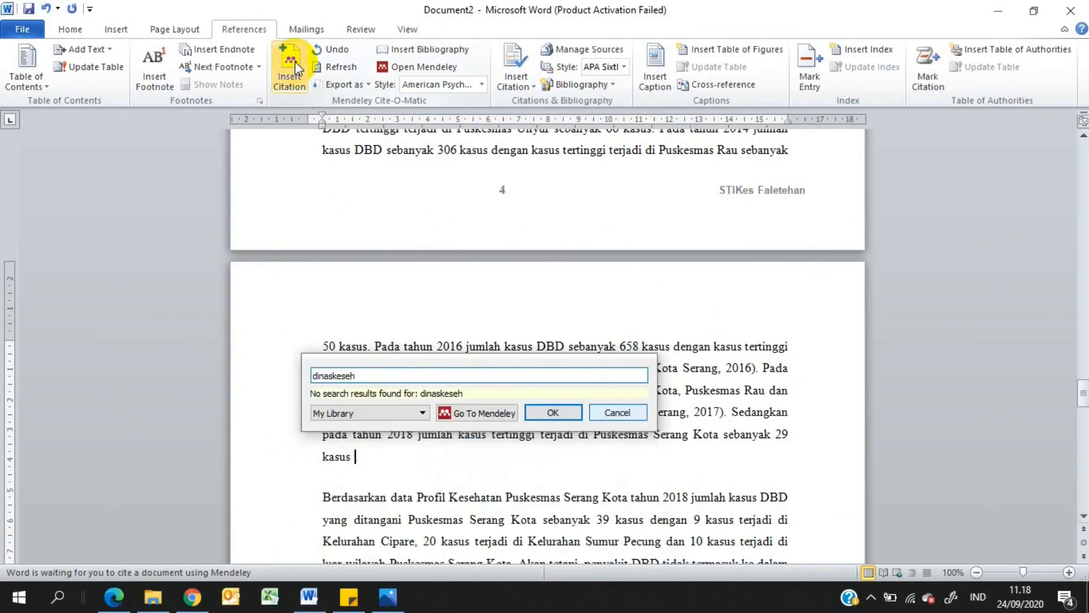
key("BackSpace")
key("BackSpace")
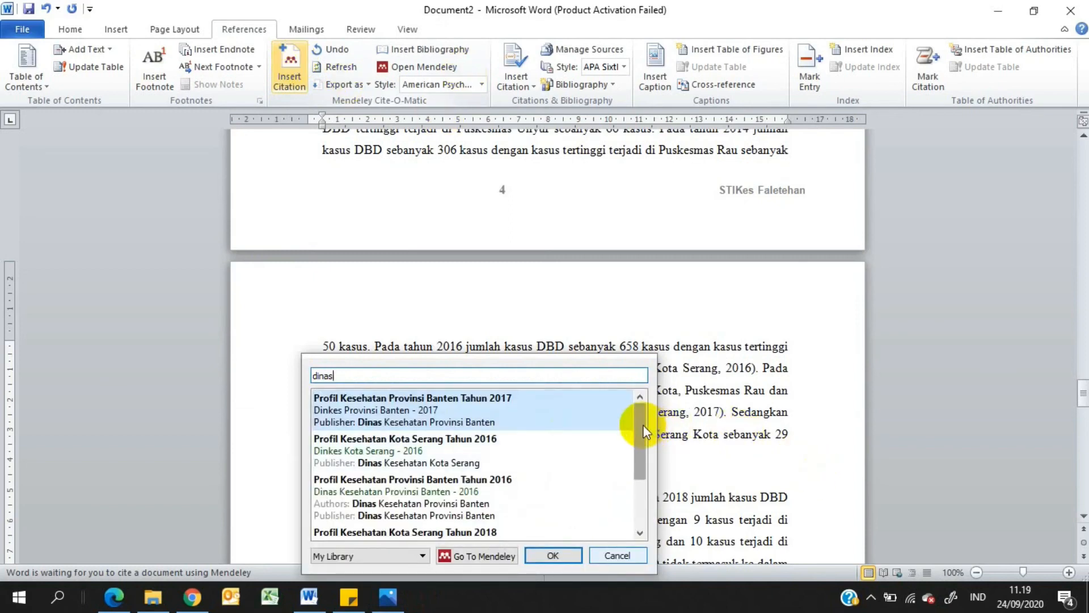
left_click_drag(638, 426, 647, 471)
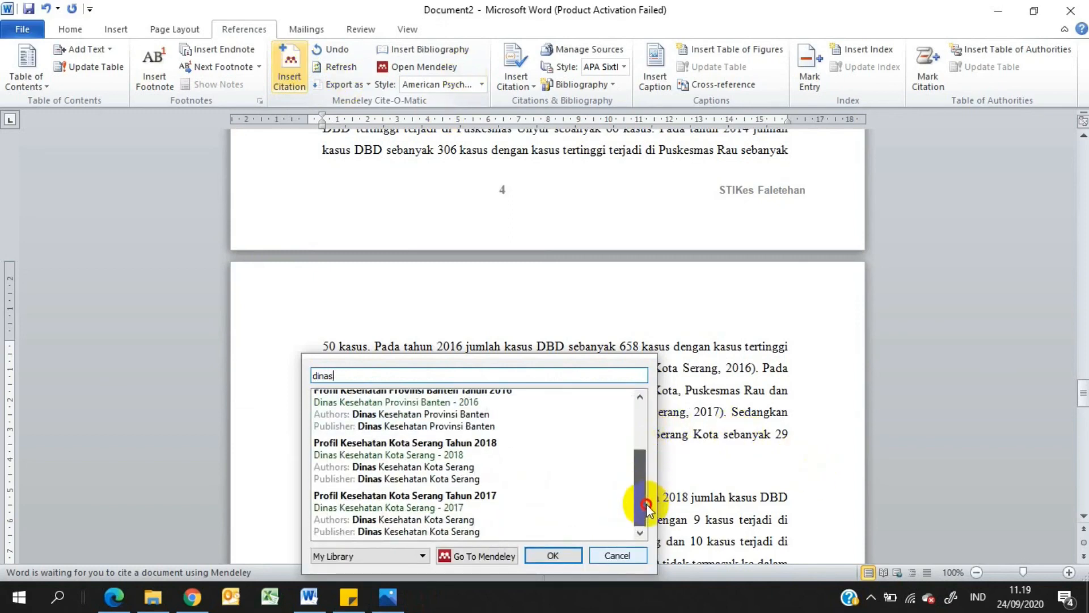
left_click(420, 450)
left_click(420, 451)
left_click(565, 398)
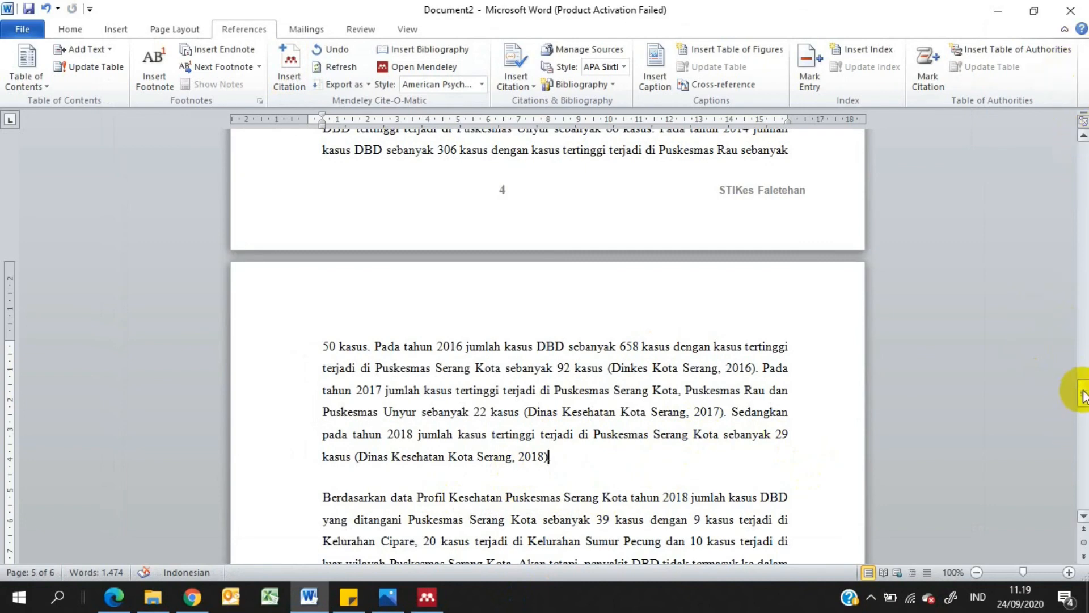
Justify all entries under DAFTAR REFERENSI and set their line spacing to 1.0
left_click_drag(1082, 398, 1071, 462)
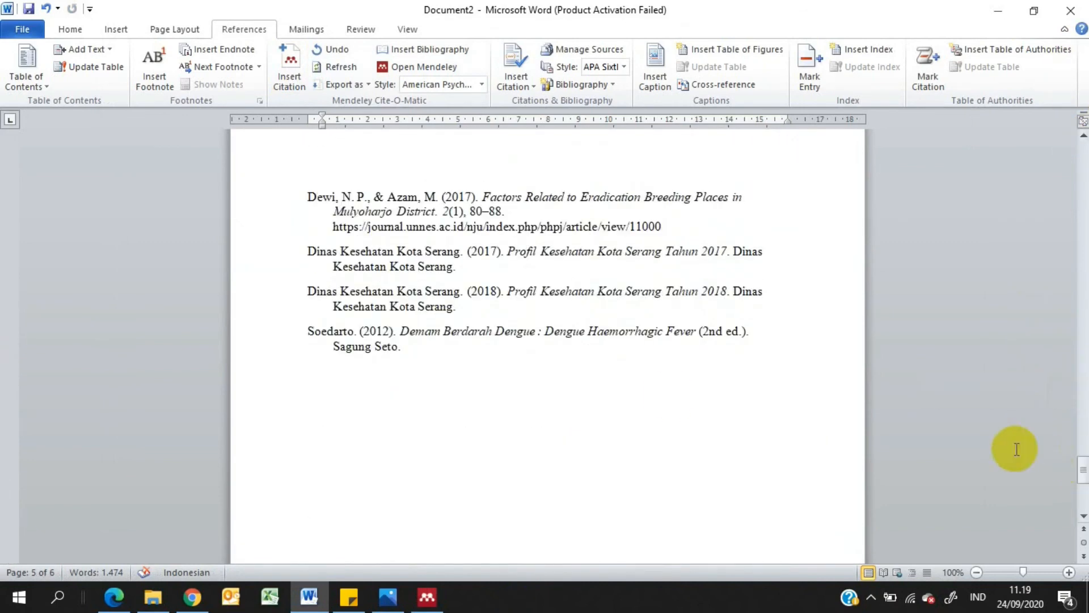
left_click(505, 292)
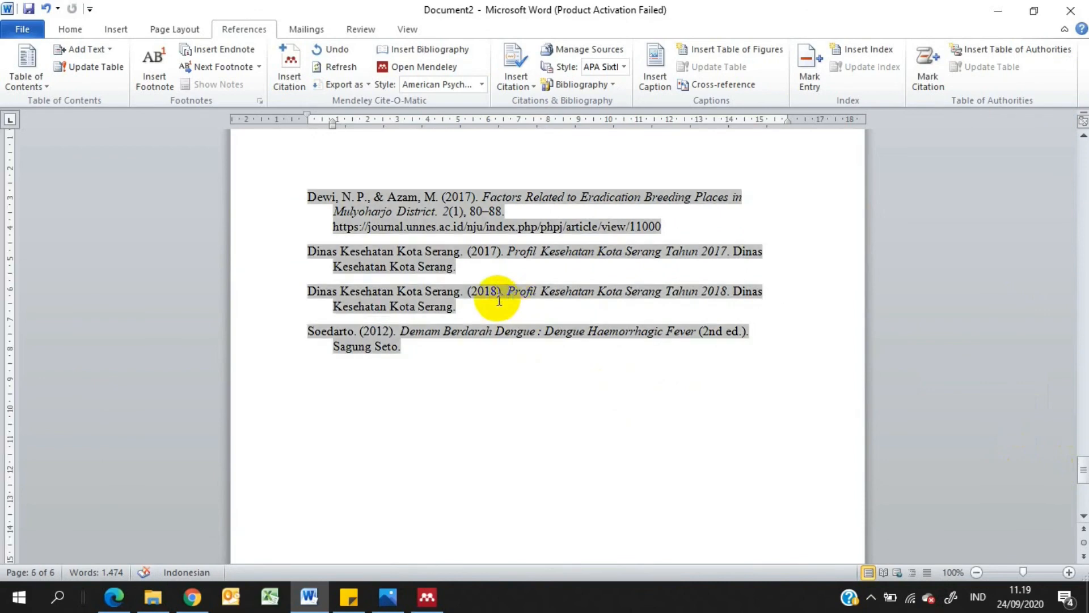
left_click(433, 348)
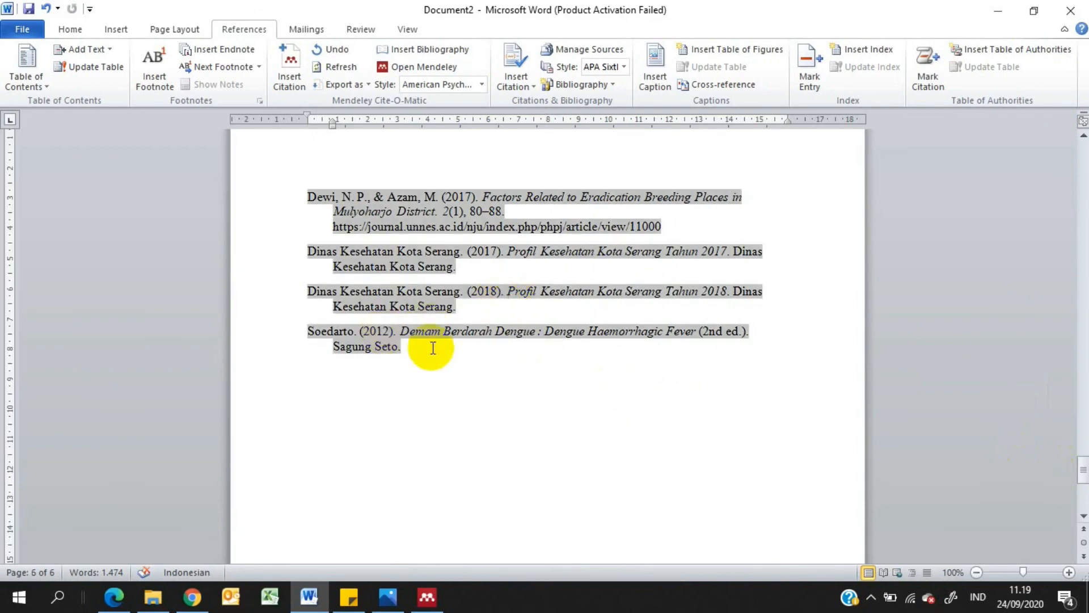
scroll(433, 348, "up", 3)
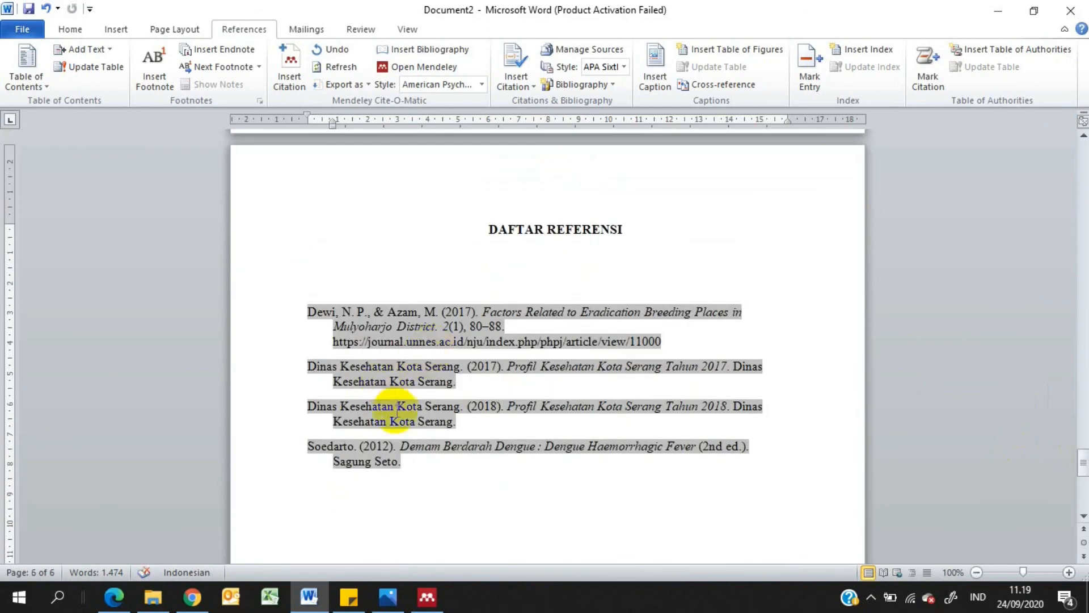
left_click_drag(401, 462, 289, 304)
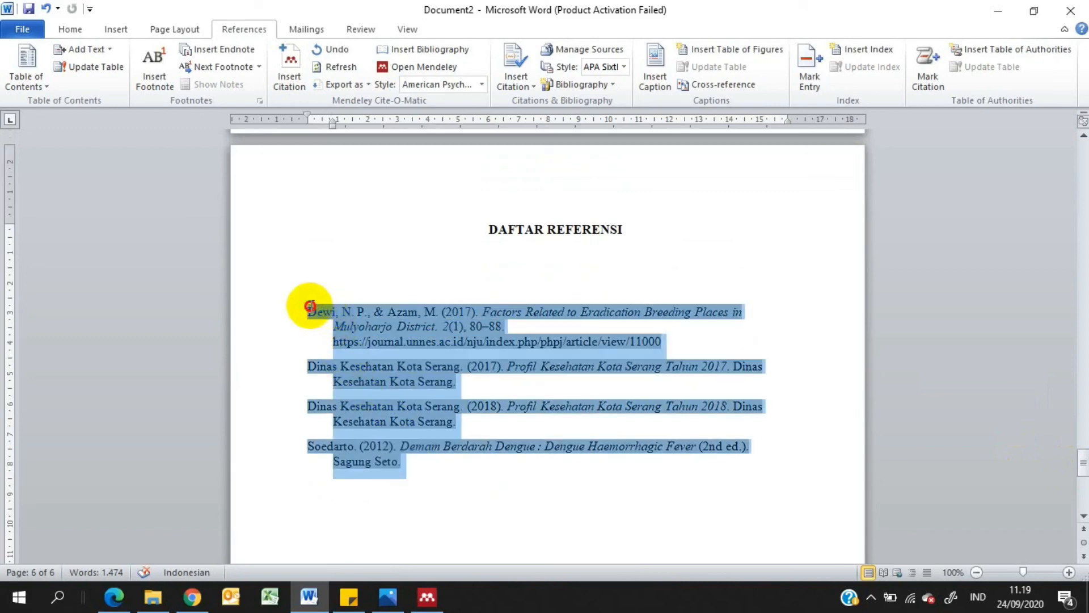
left_click(81, 31)
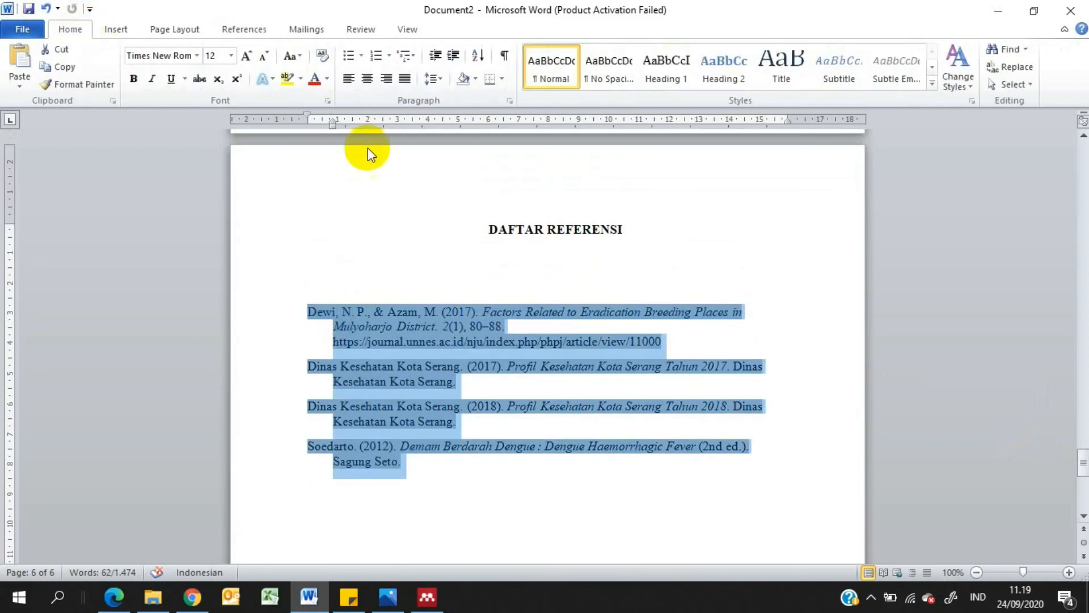
left_click(404, 79)
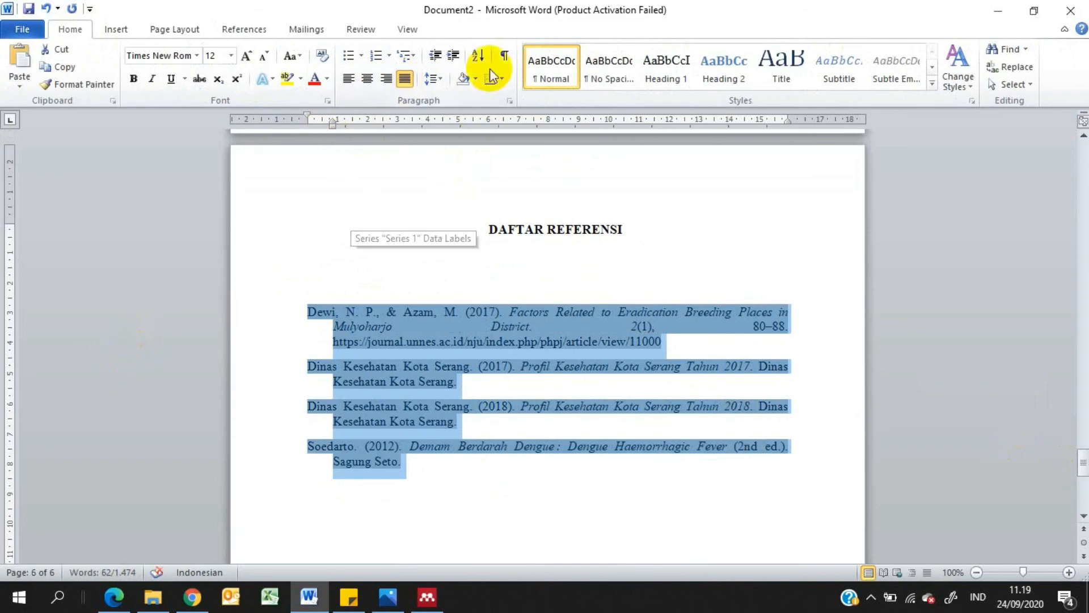
left_click(433, 78)
left_click(453, 102)
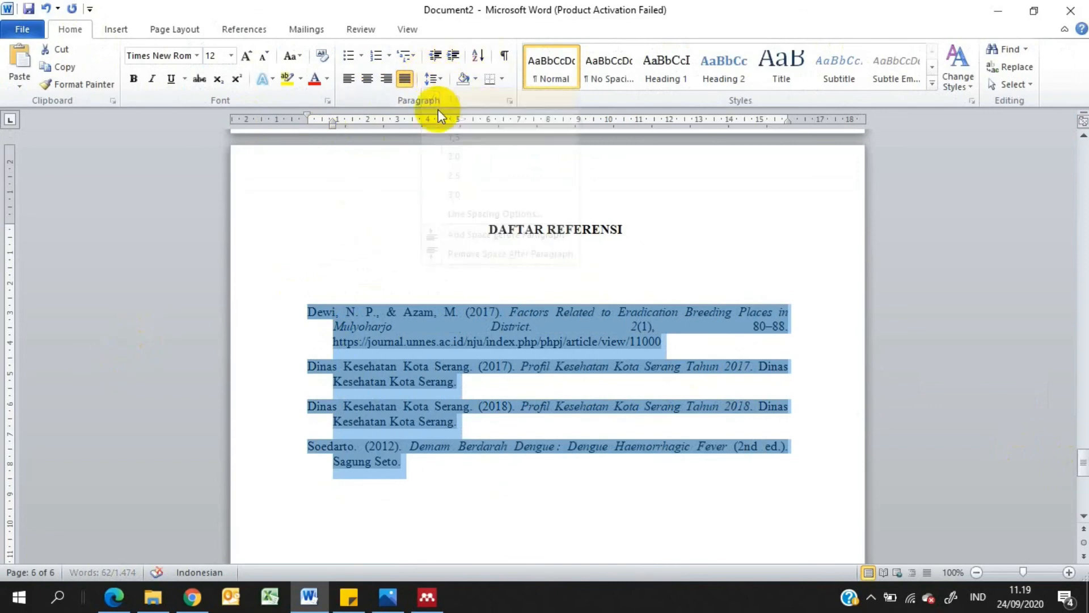
left_click(397, 340)
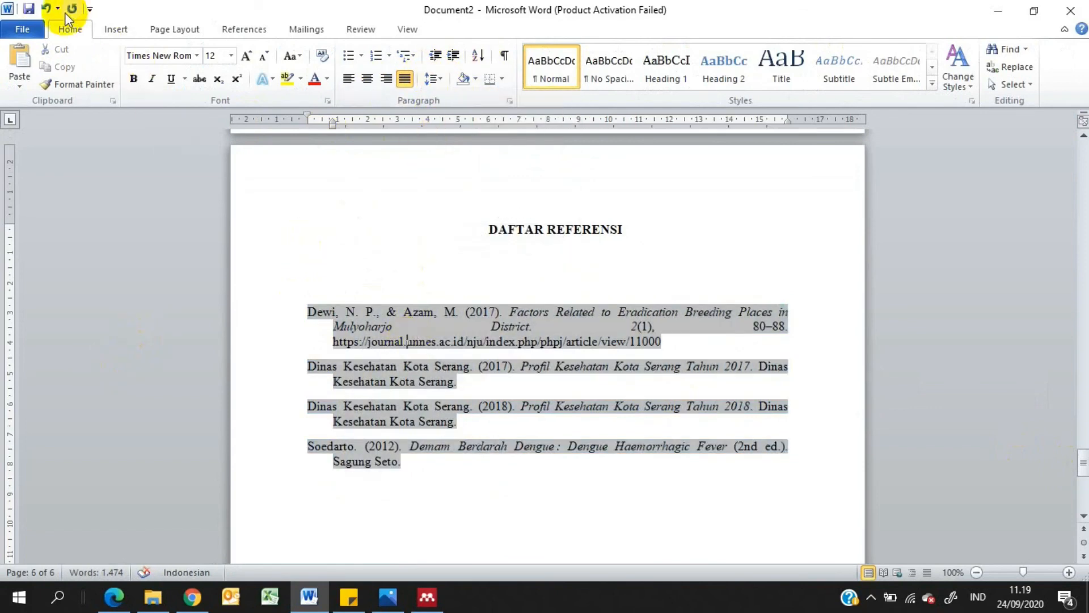